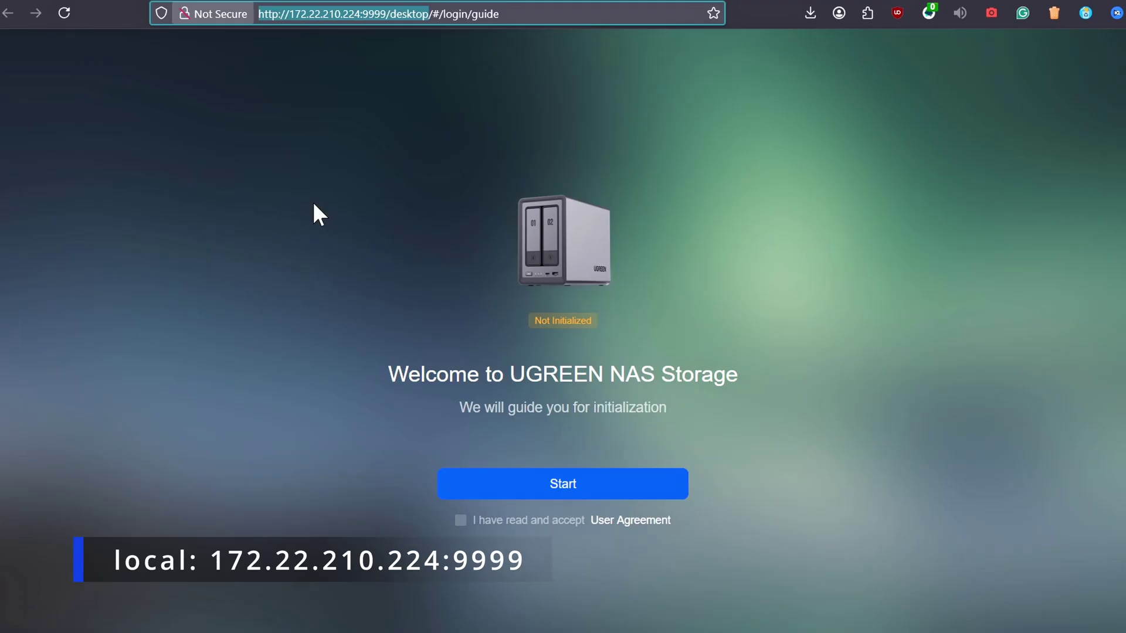
pyautogui.click(491, 490)
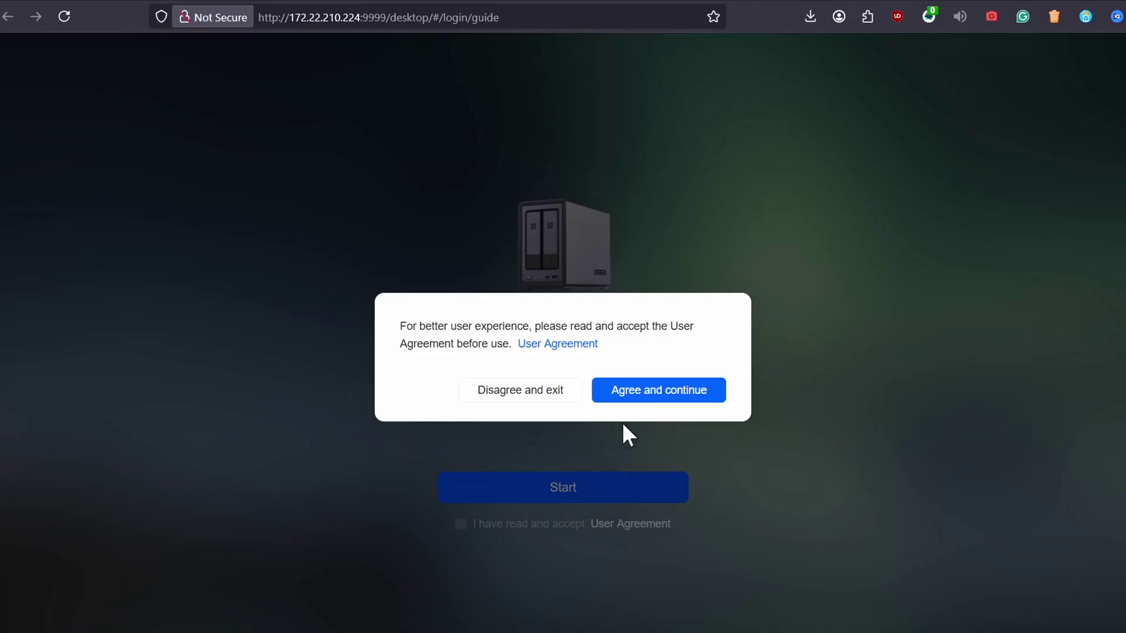
pyautogui.click(468, 395)
pyautogui.click(649, 528)
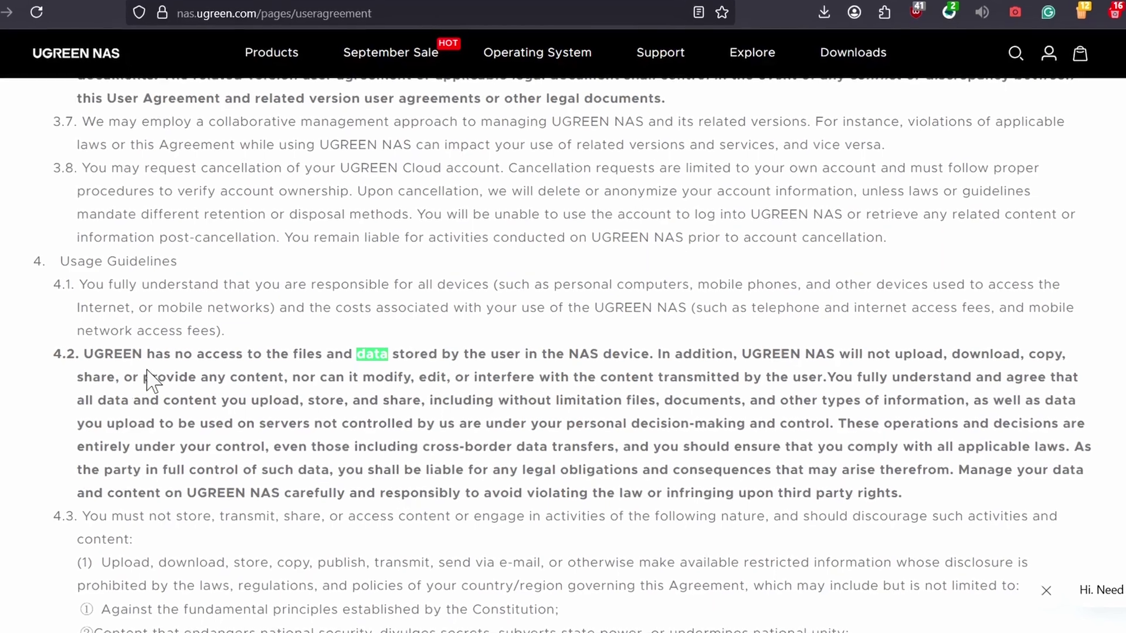
pyautogui.moveTo(83, 354); pyautogui.dragTo(645, 356)
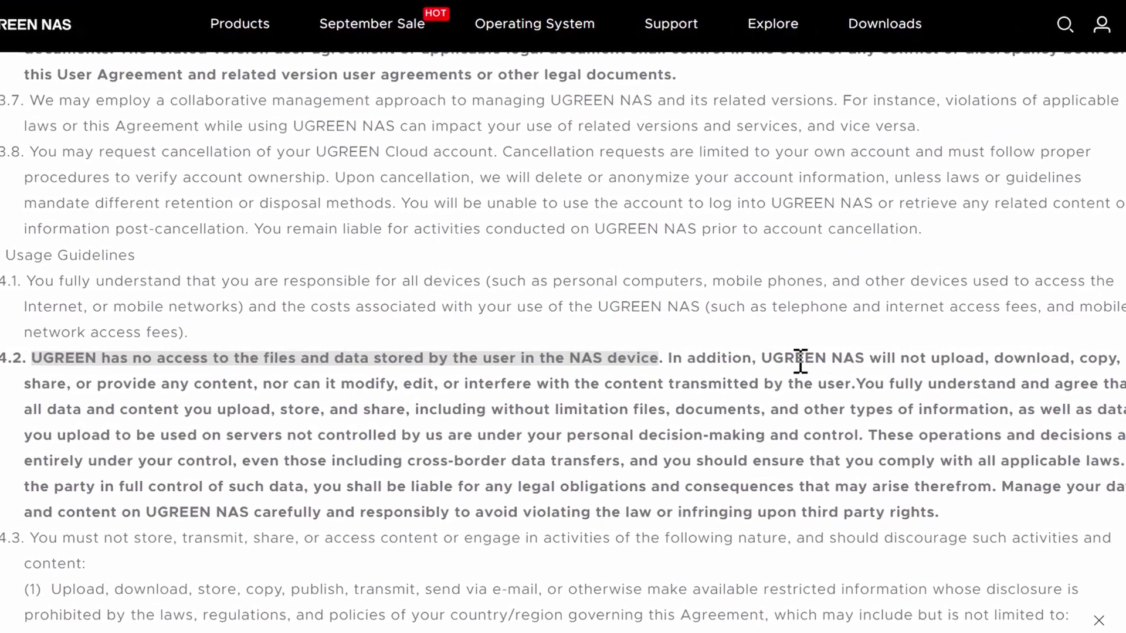
pyautogui.moveTo(877, 358); pyautogui.dragTo(352, 388)
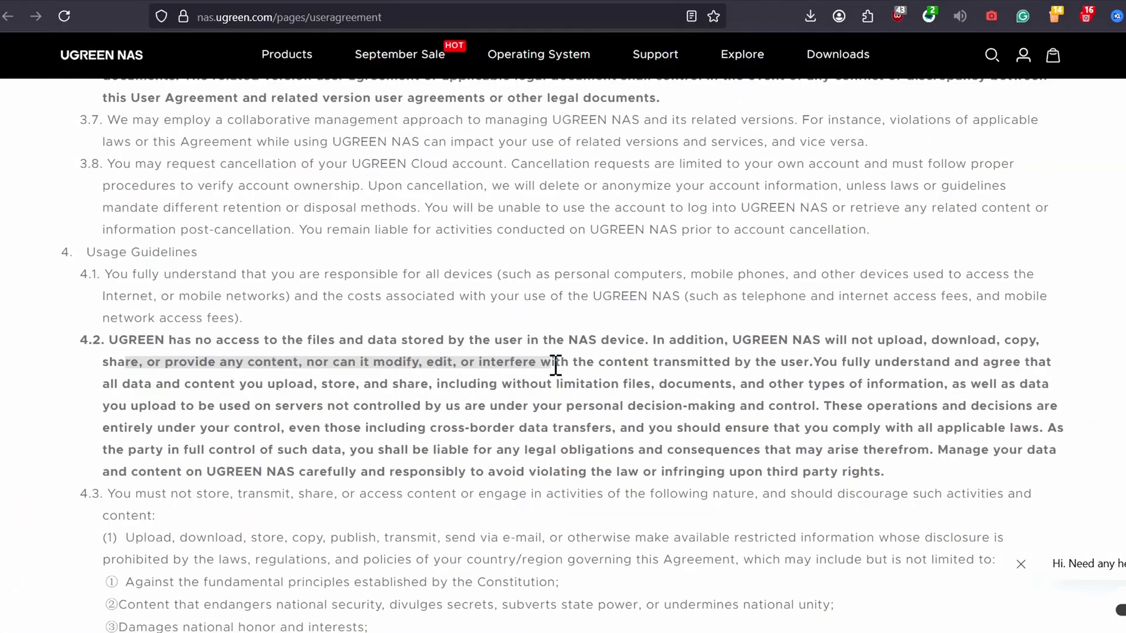
pyautogui.moveTo(555, 364); pyautogui.dragTo(807, 368)
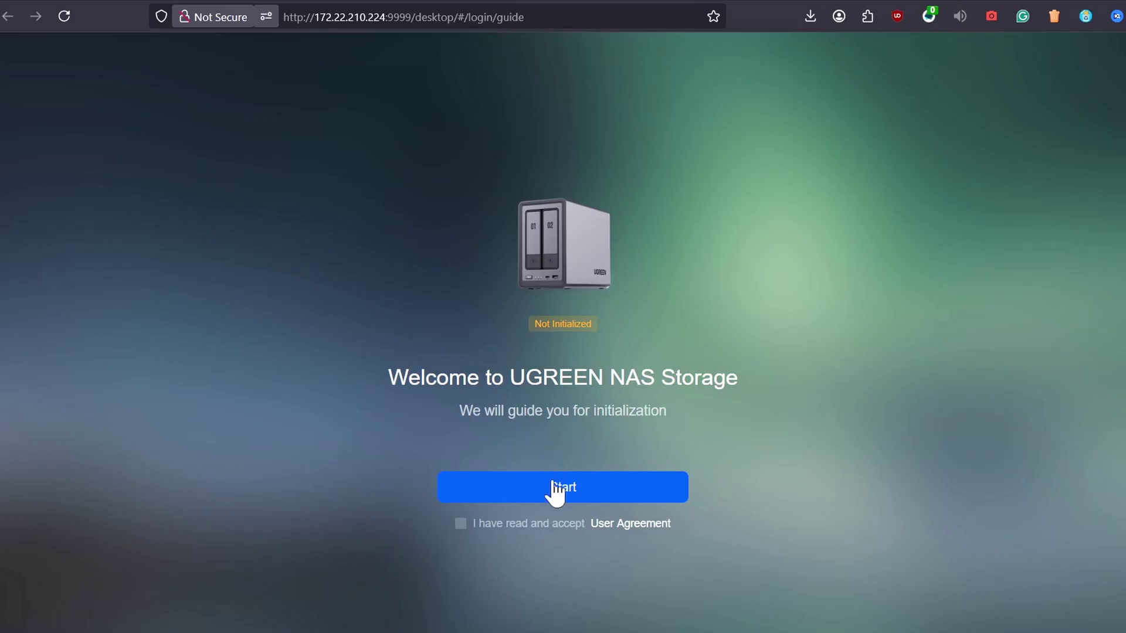
pyautogui.click(554, 488)
# Accept the user agreement and rename the device to NASSERVER
pyautogui.click(683, 393)
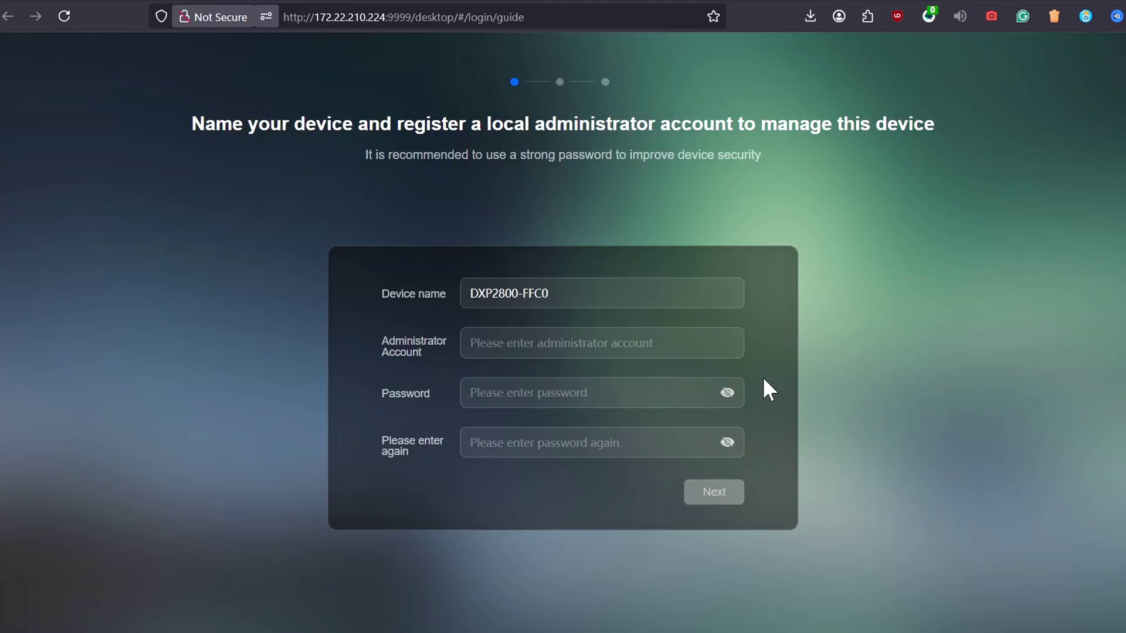
pyautogui.tripleClick(626, 291)
pyautogui.press('BackSpace')
pyautogui.write('NASSERVER')
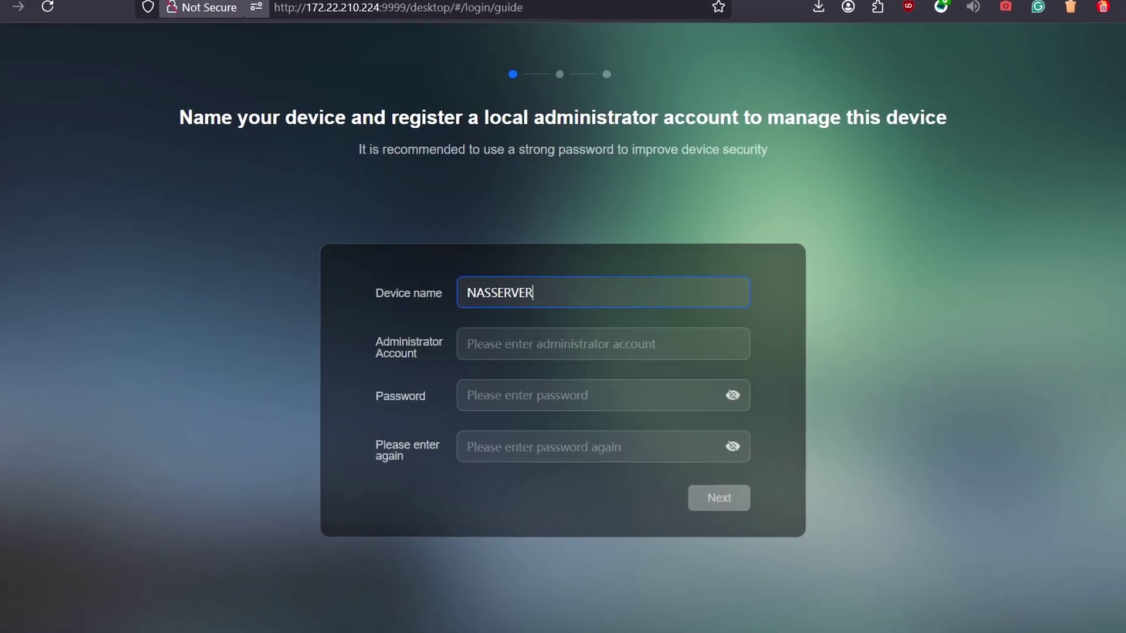
# Register the administrator account name and password (entered twice), then initialize with default update options
pyautogui.press('Tab')
pyautogui.write('hardwin')
pyautogui.press('Tab')
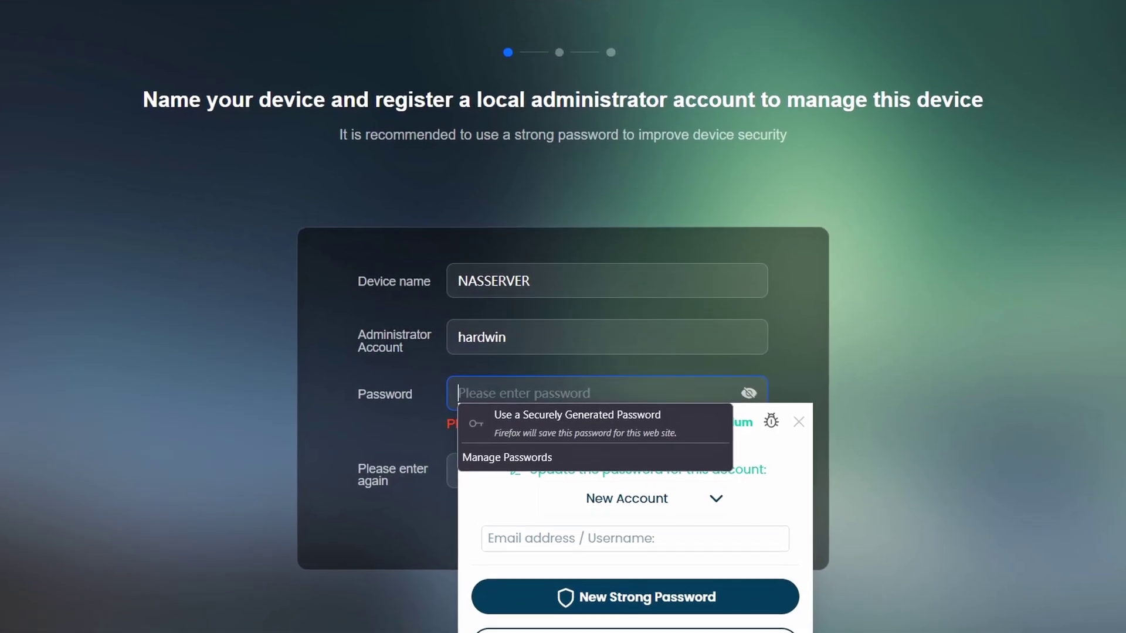
pyautogui.write('•••••••••••')
pyautogui.press('Tab')
pyautogui.write('•••••••••••')
pyautogui.click(726, 541)
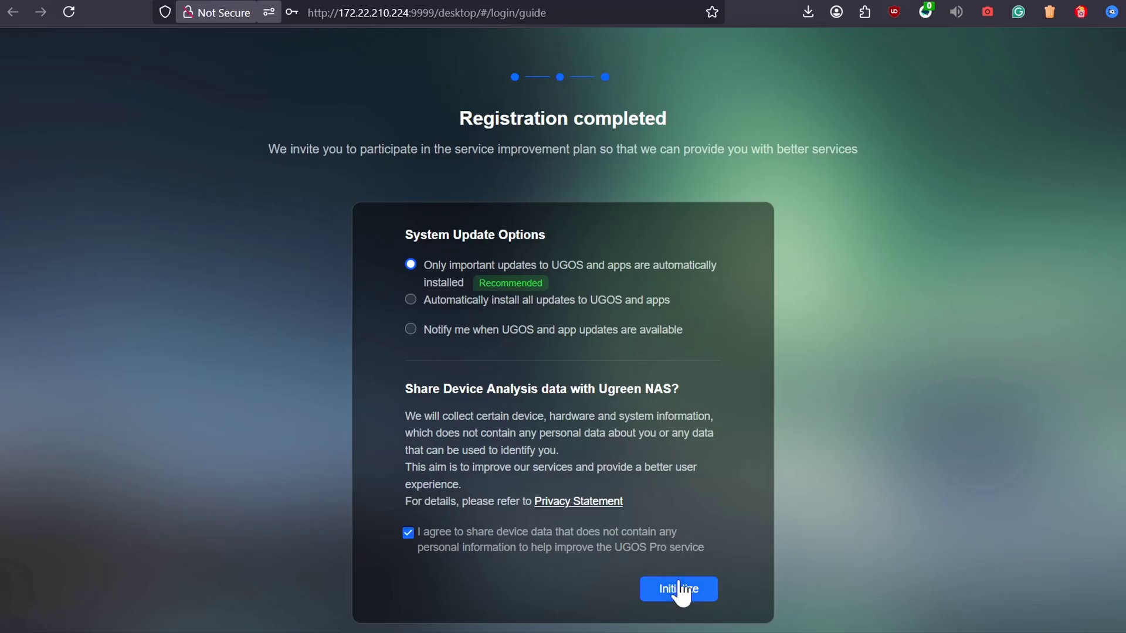
pyautogui.click(679, 589)
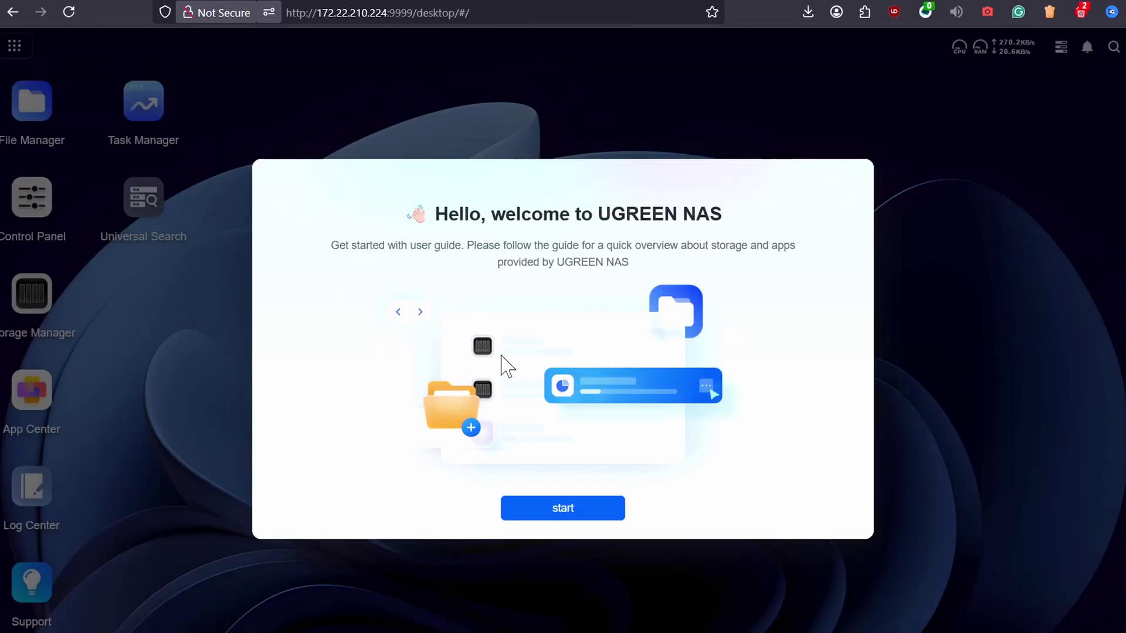
# Step through the six desktop guide screens, from storage to wallpaper, and finish into Storage Manager
pyautogui.click(581, 511)
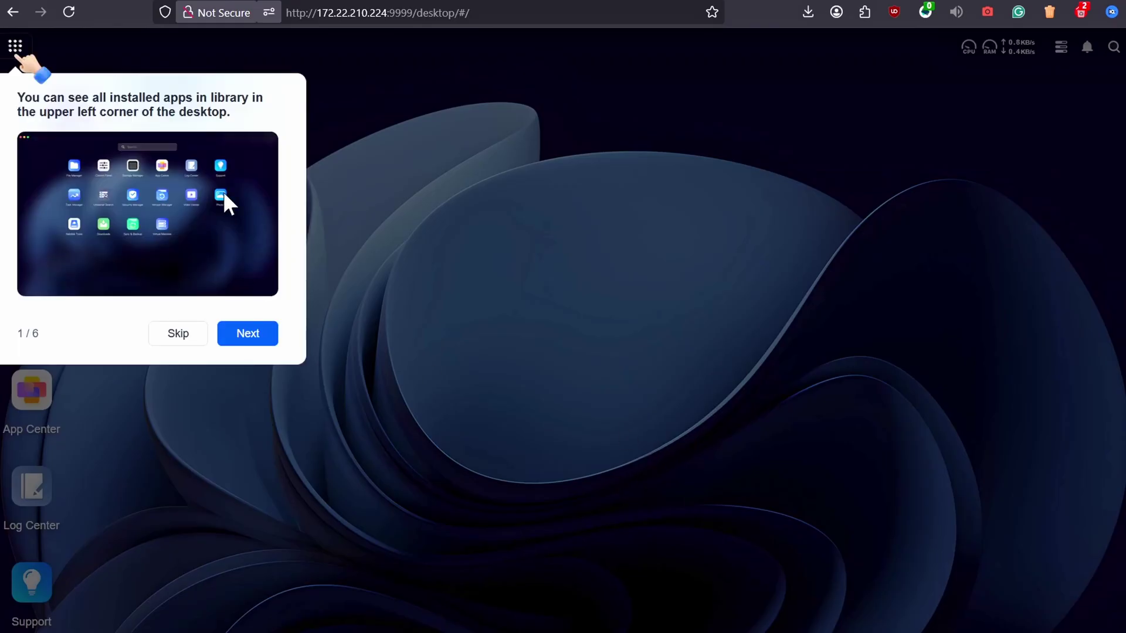
pyautogui.click(248, 332)
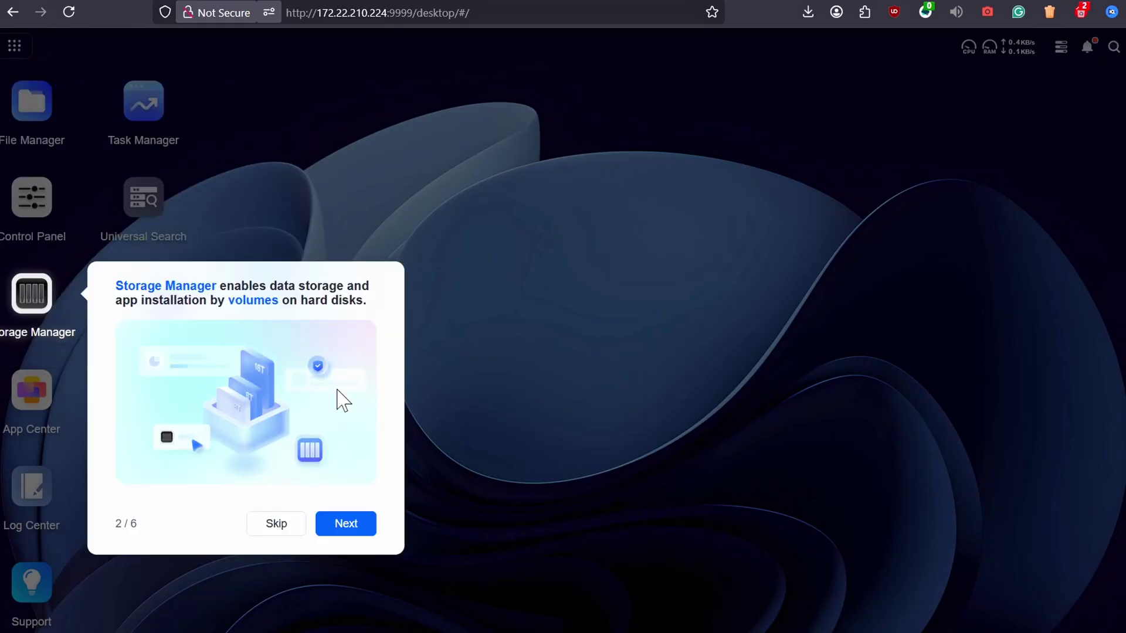
pyautogui.click(346, 526)
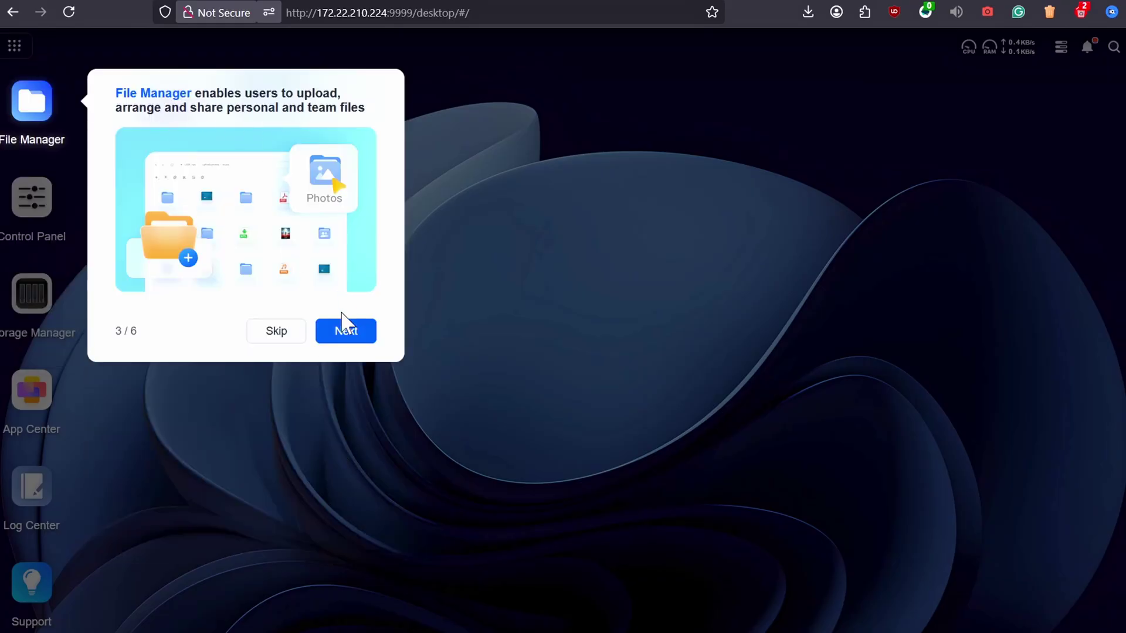
pyautogui.click(346, 330)
pyautogui.click(355, 443)
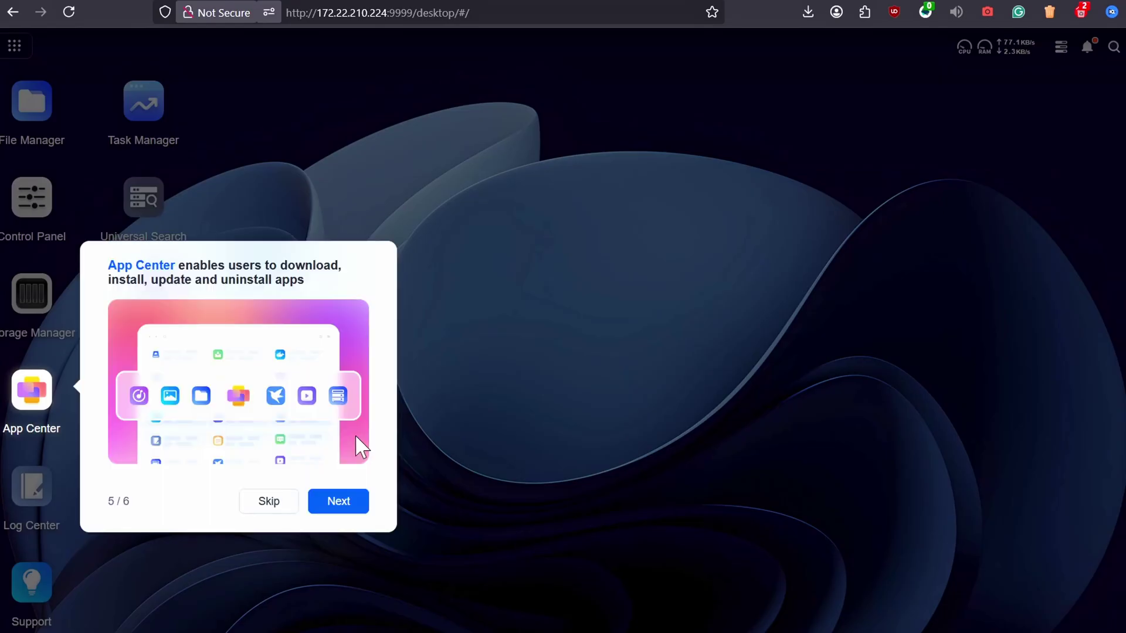
pyautogui.click(352, 500)
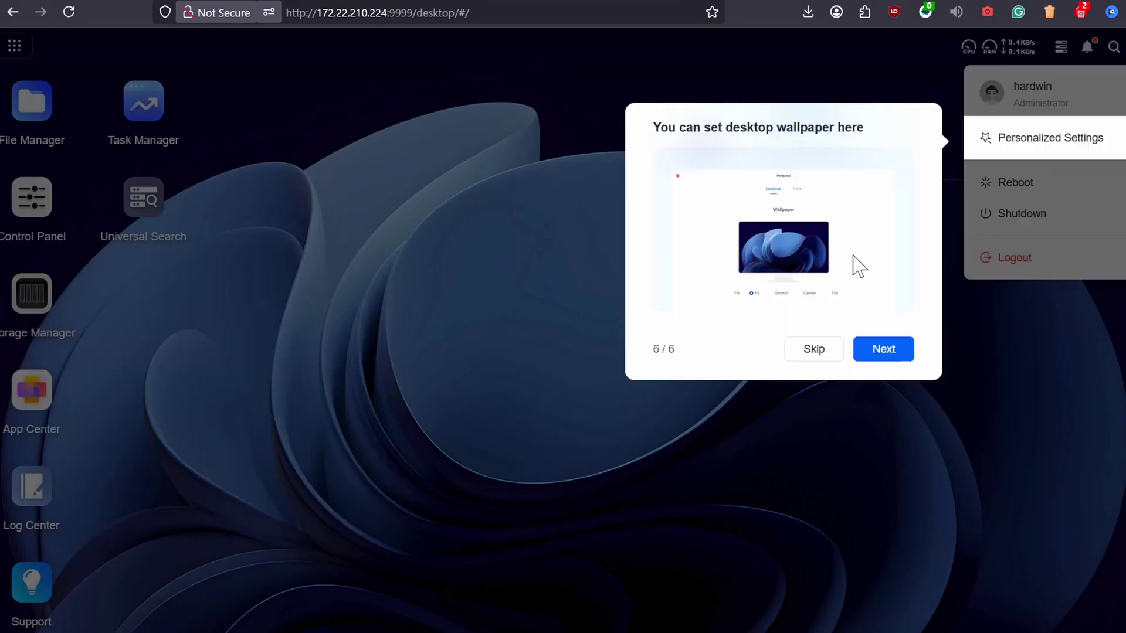
pyautogui.click(870, 349)
pyautogui.click(551, 493)
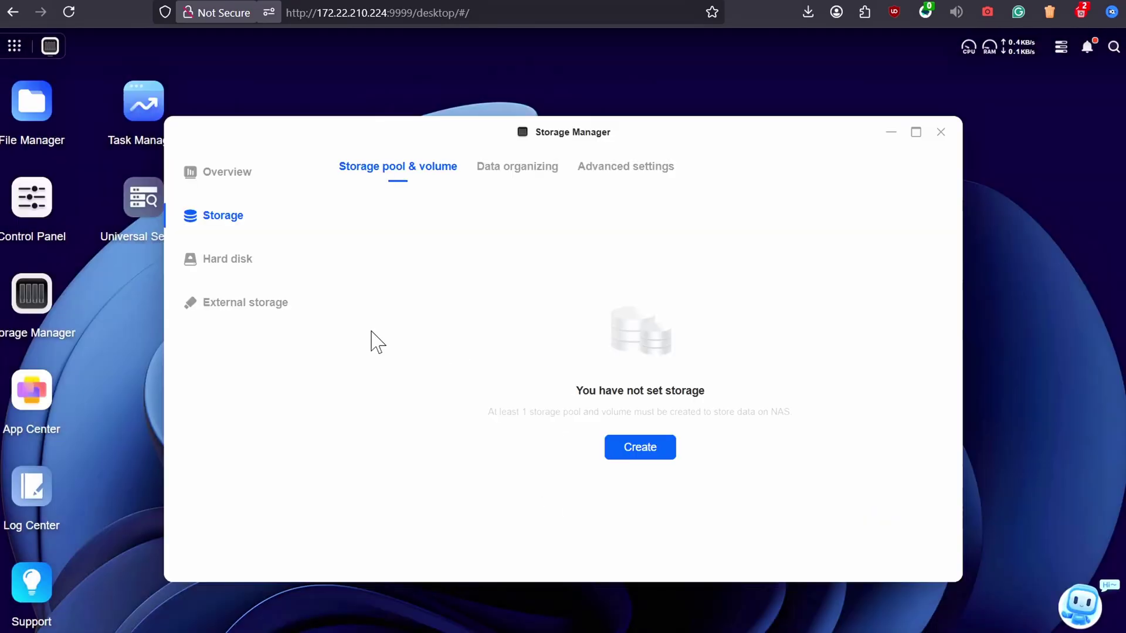
# Start storage pool creation and choose RAID 1 after comparing RAID 0, JBOD and Basic
pyautogui.click(630, 451)
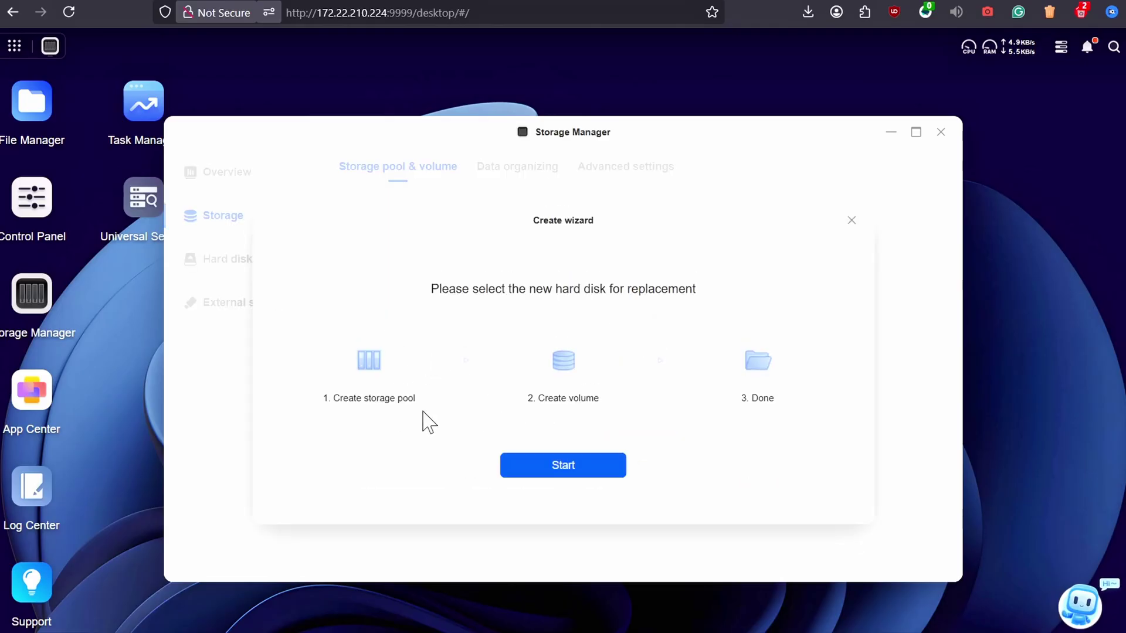
pyautogui.click(563, 465)
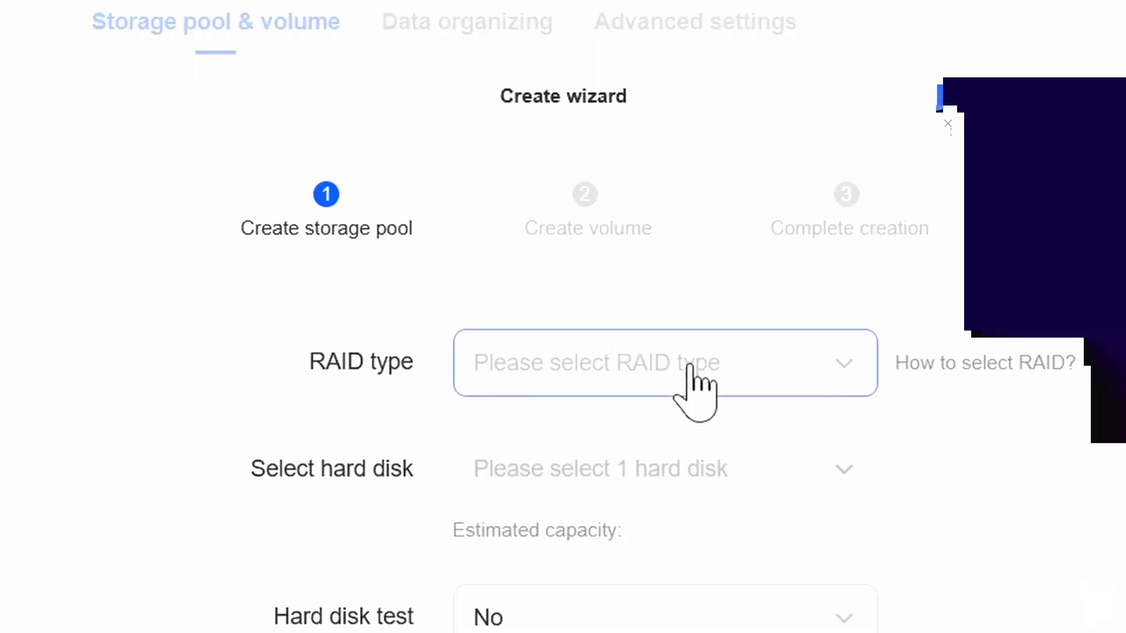
pyautogui.click(621, 334)
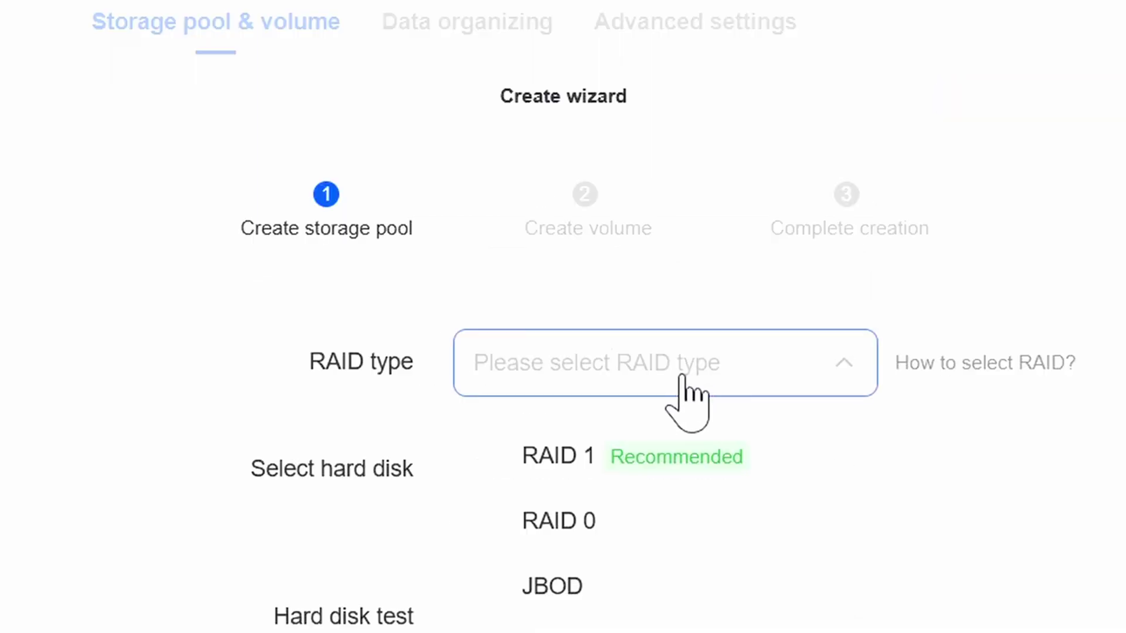
pyautogui.click(638, 463)
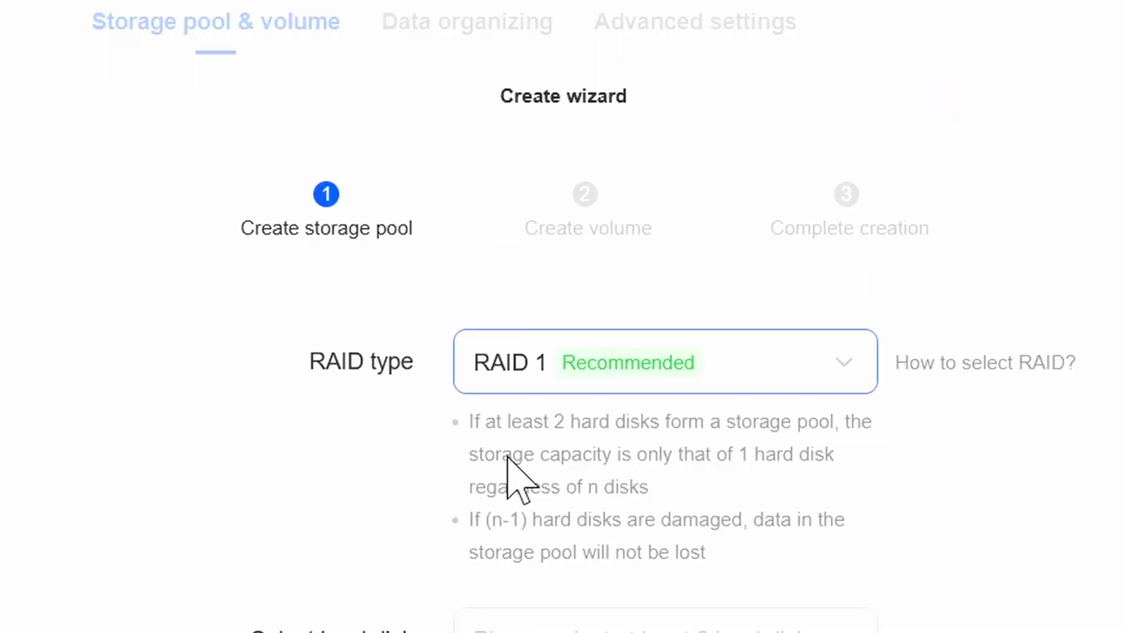
pyautogui.click(616, 388)
pyautogui.click(563, 519)
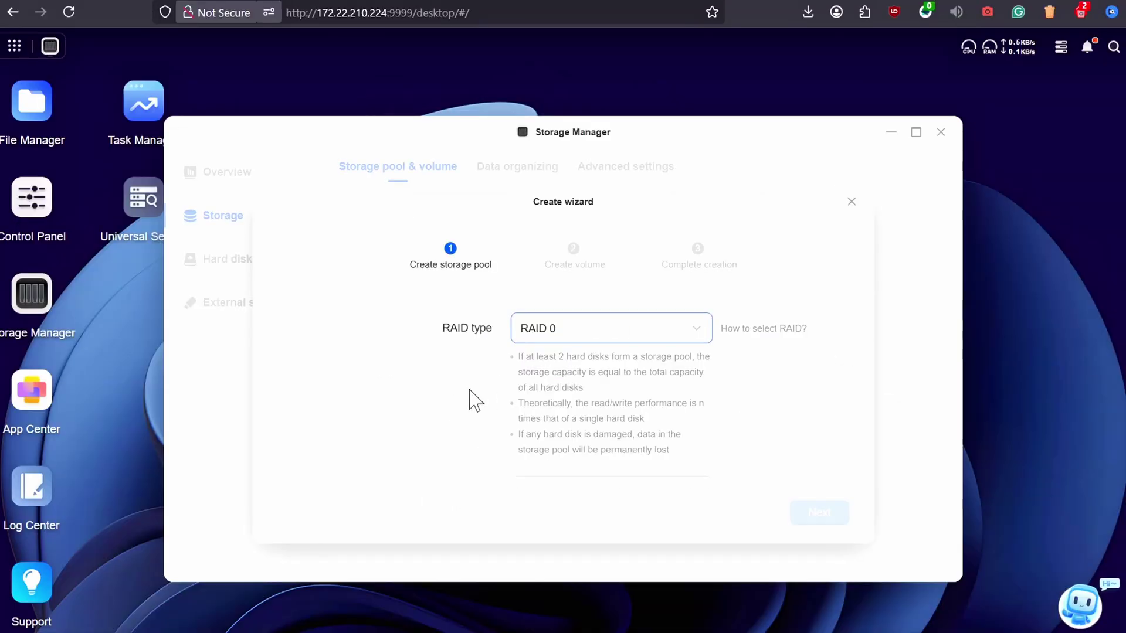
pyautogui.click(584, 334)
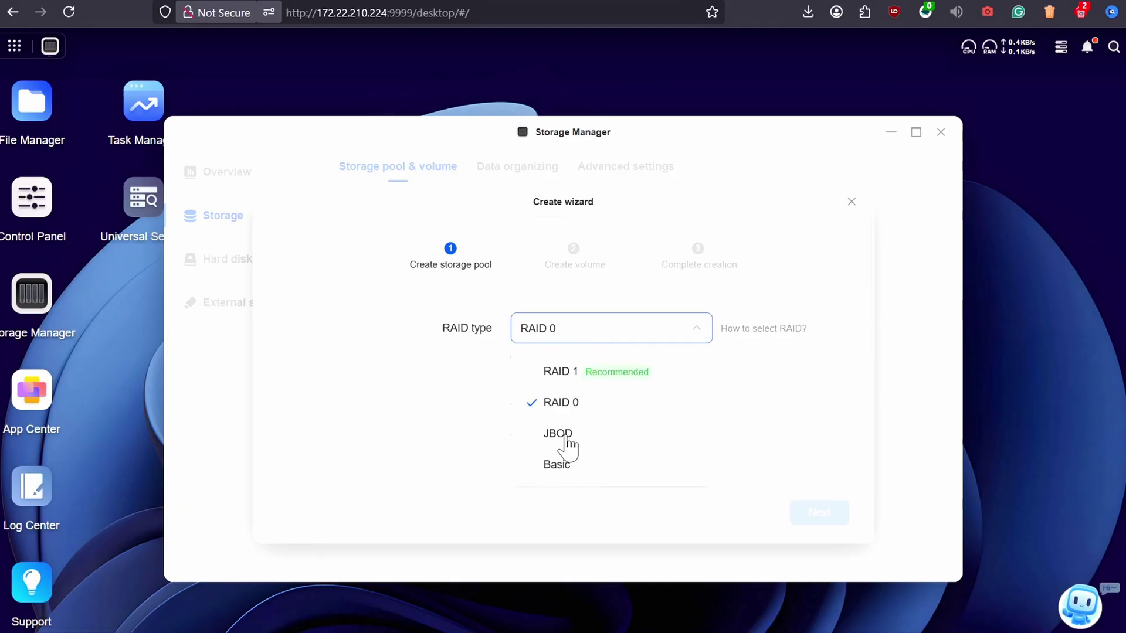
pyautogui.click(565, 435)
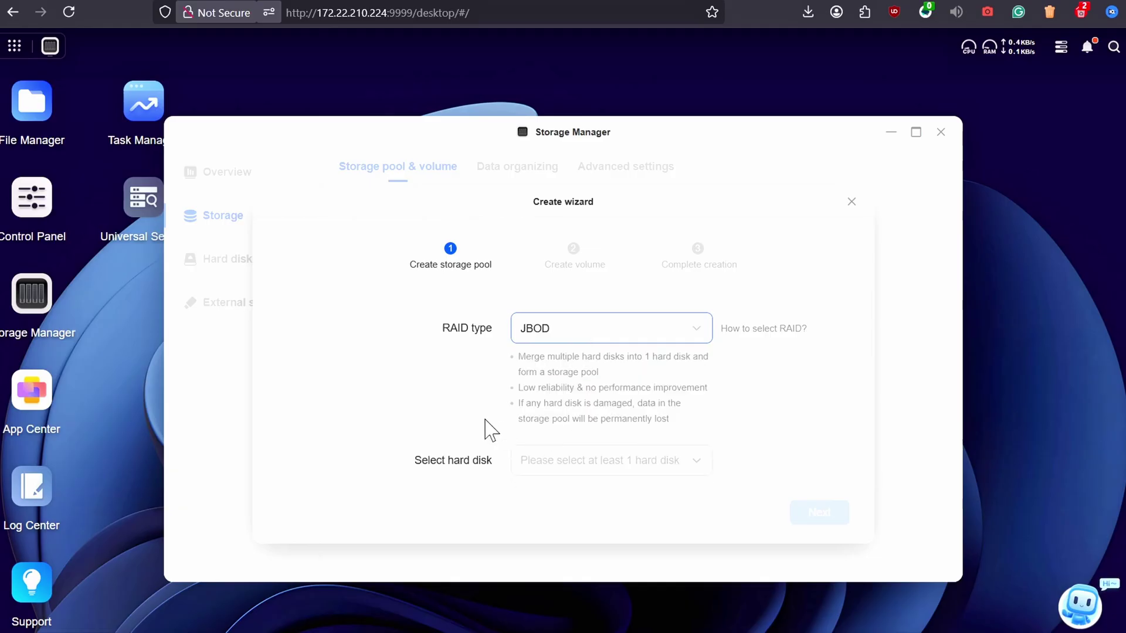
pyautogui.click(583, 334)
pyautogui.click(543, 437)
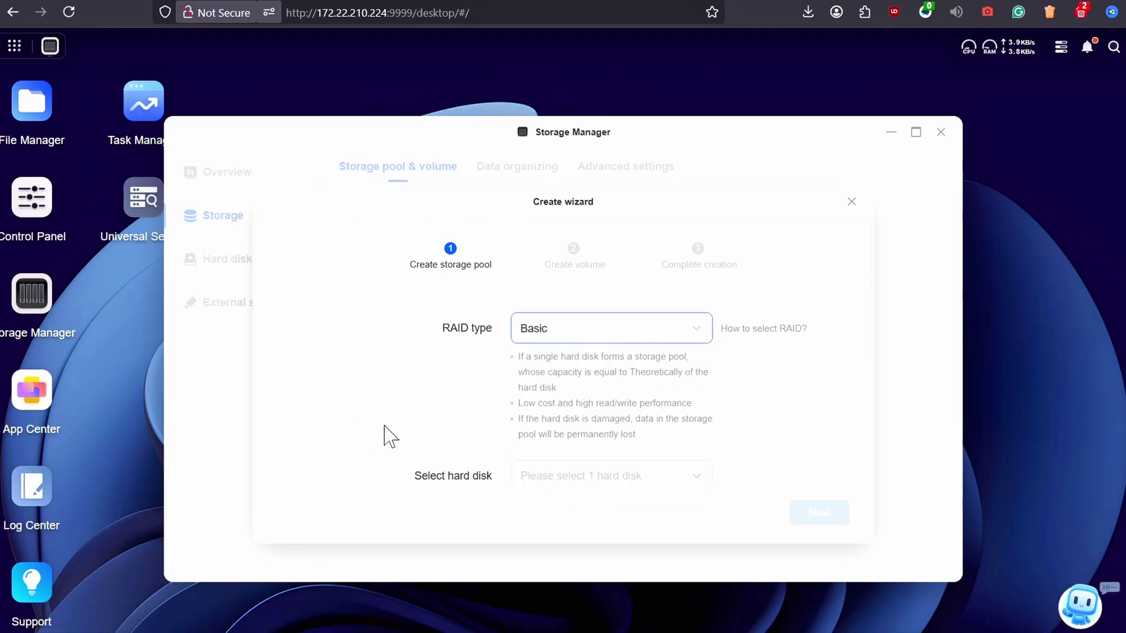
pyautogui.scroll(-3, 616, 370)
pyautogui.scroll(3, 693, 372)
pyautogui.click(651, 334)
pyautogui.click(619, 371)
# Select Hard disk 1 and Hard disk 2 for the pool
pyautogui.scroll(-1, 419, 387)
pyautogui.click(633, 369)
pyautogui.click(535, 406)
pyautogui.click(535, 437)
pyautogui.click(377, 402)
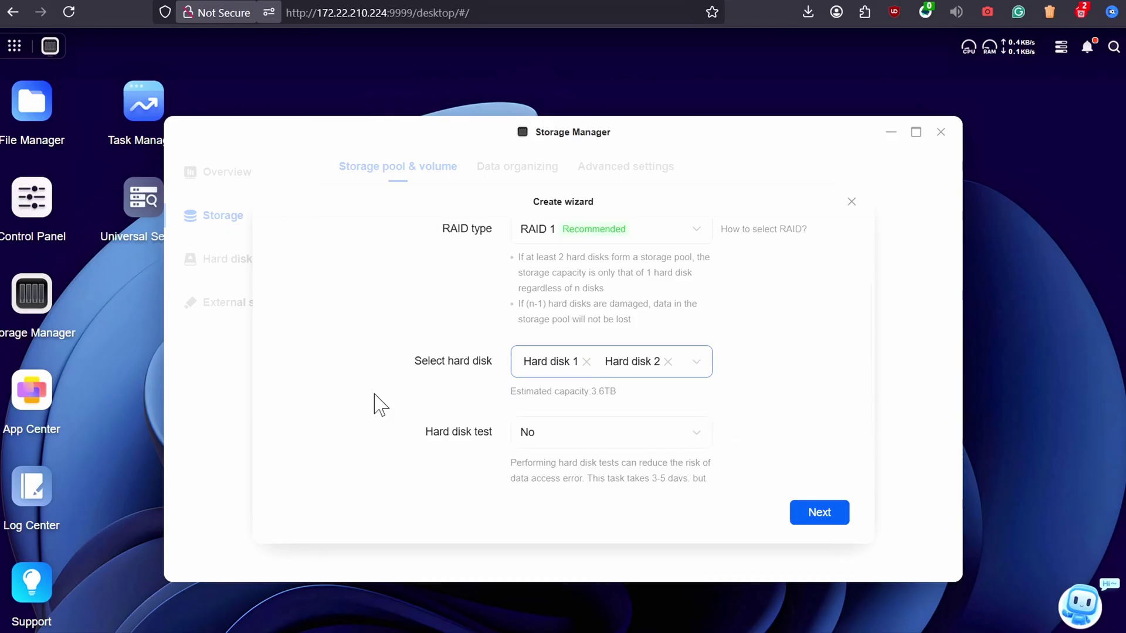
pyautogui.scroll(-1, 680, 442)
# Confirm the wizard, agree to format the disks, and enter the password to create the pool
pyautogui.click(793, 506)
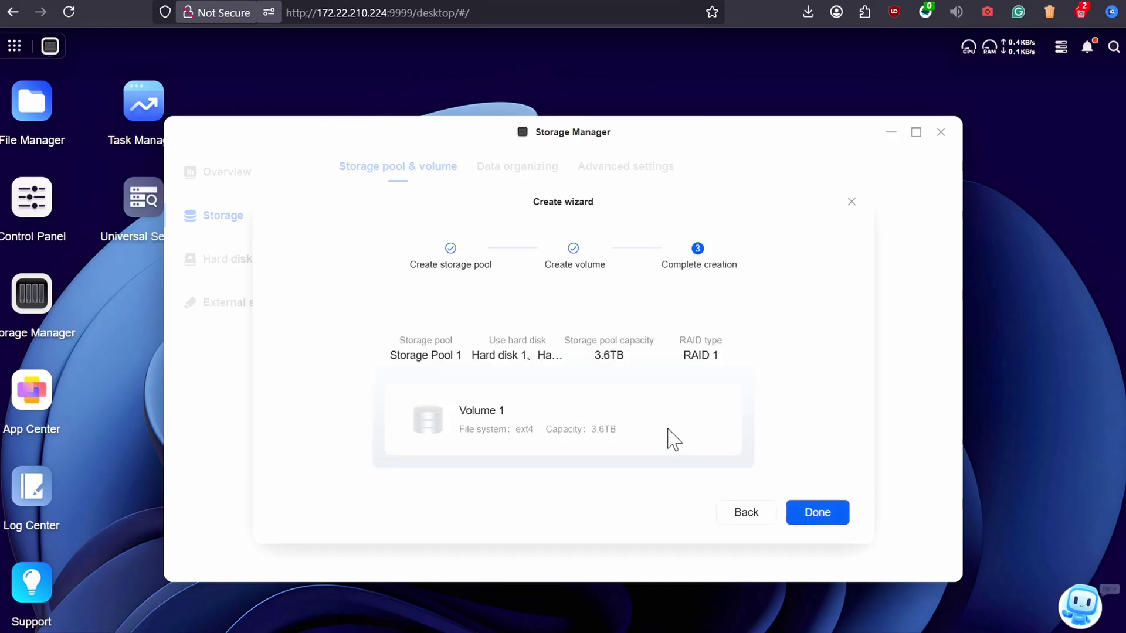
pyautogui.click(817, 512)
pyautogui.click(682, 412)
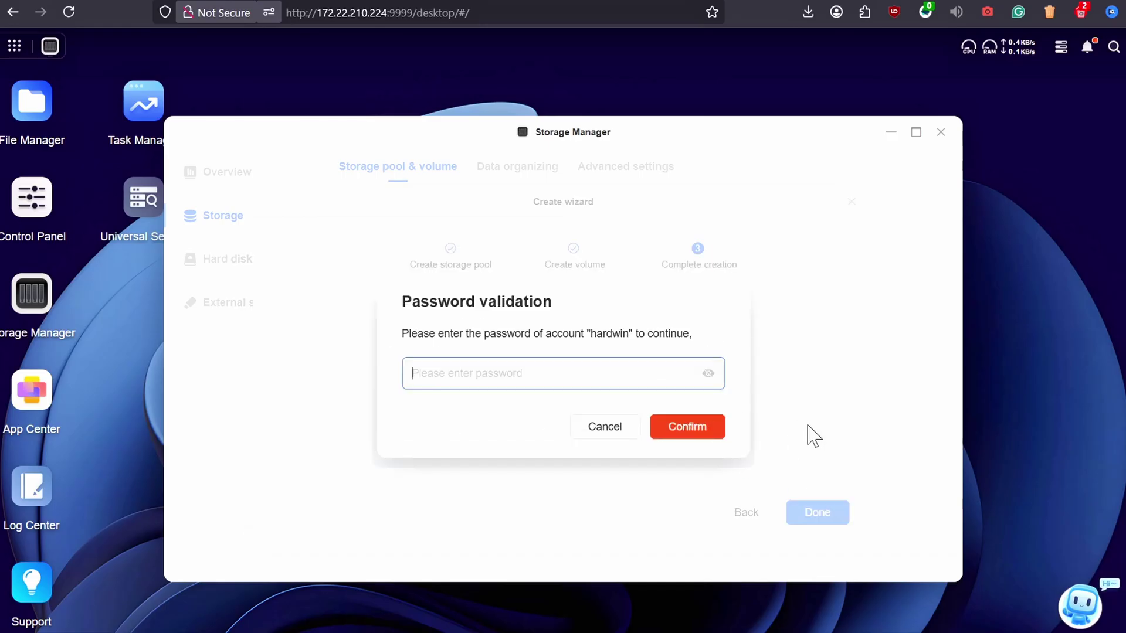
pyautogui.write('***')
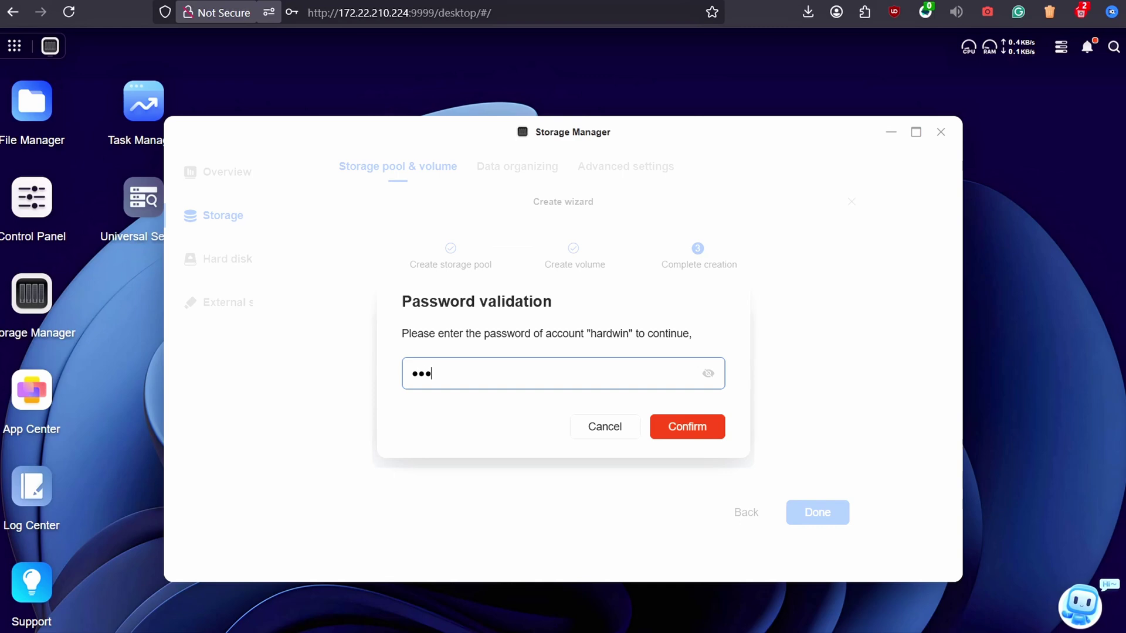
pyautogui.press('Return')
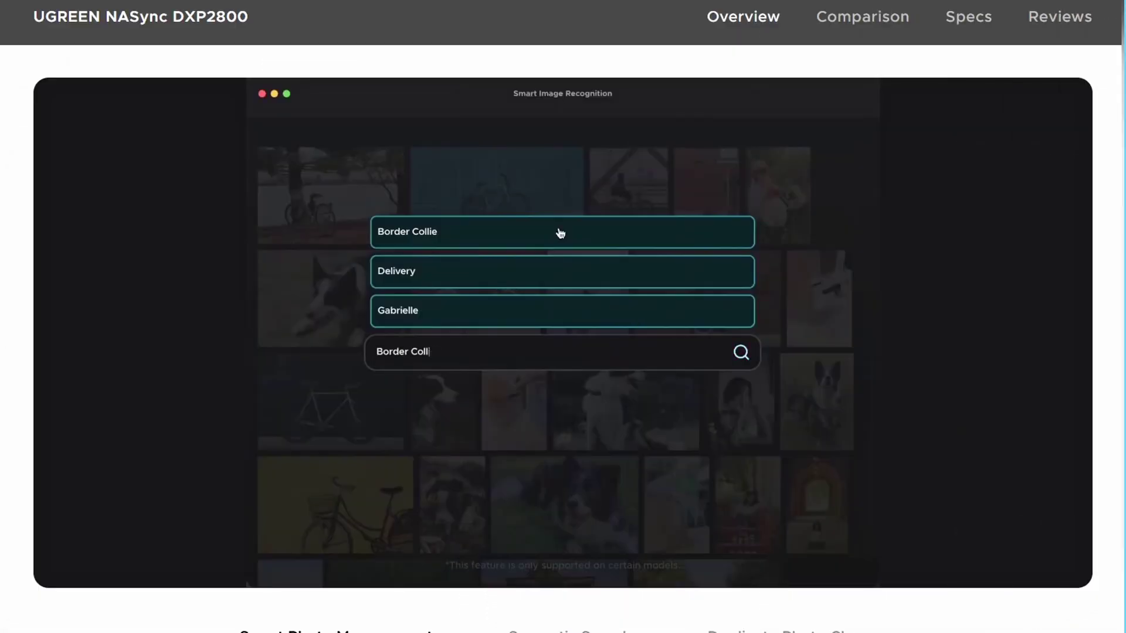
# Scroll the DXP2800 page down to the NASync comparison table, then check Storage Manager's overview
pyautogui.scroll(1, 793, 265)
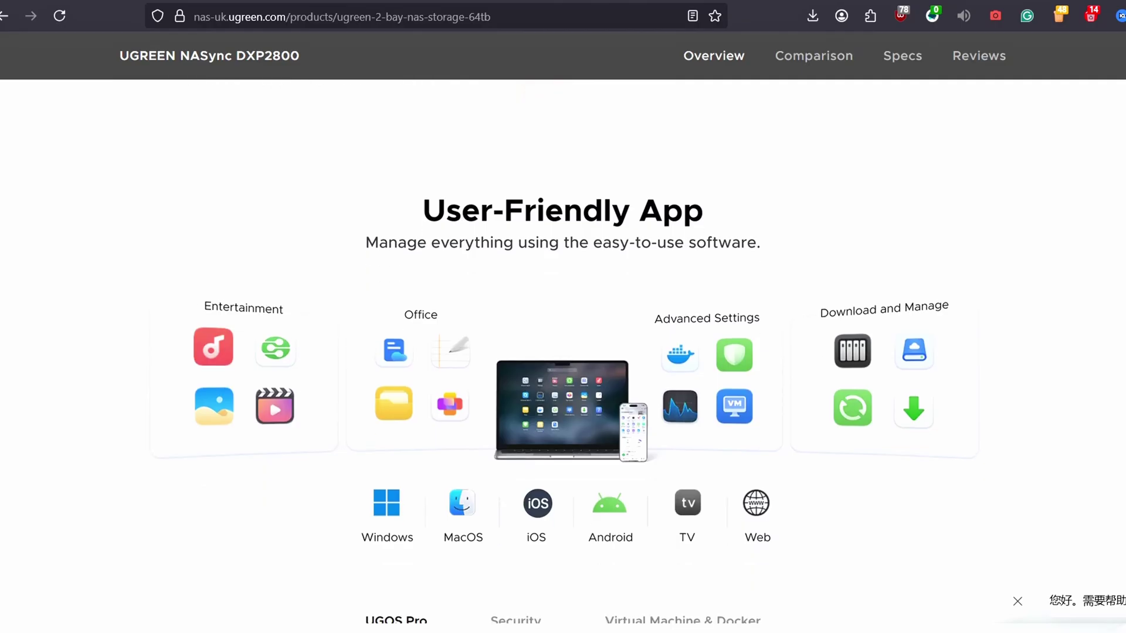
pyautogui.scroll(-10, 563, 352)
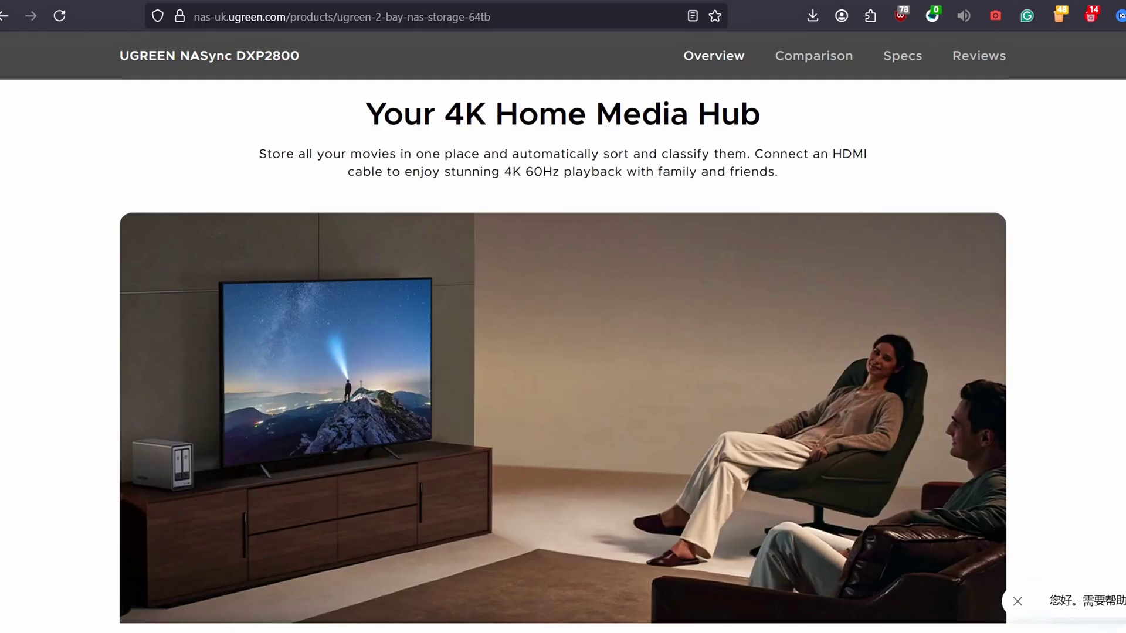
pyautogui.scroll(-8, 563, 352)
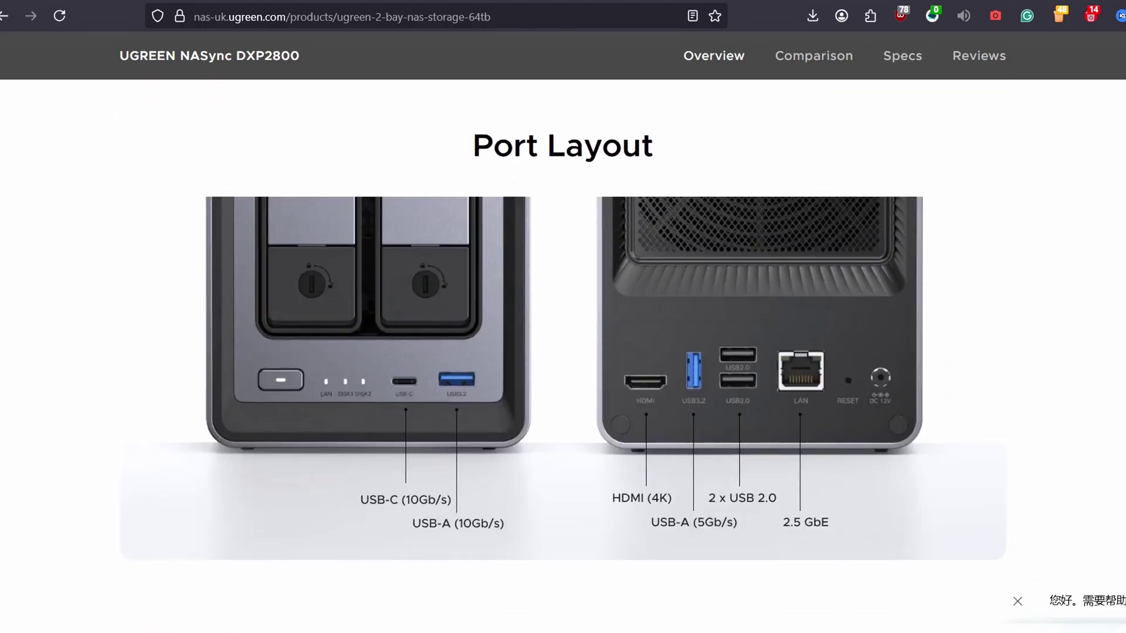
pyautogui.scroll(-7, 563, 352)
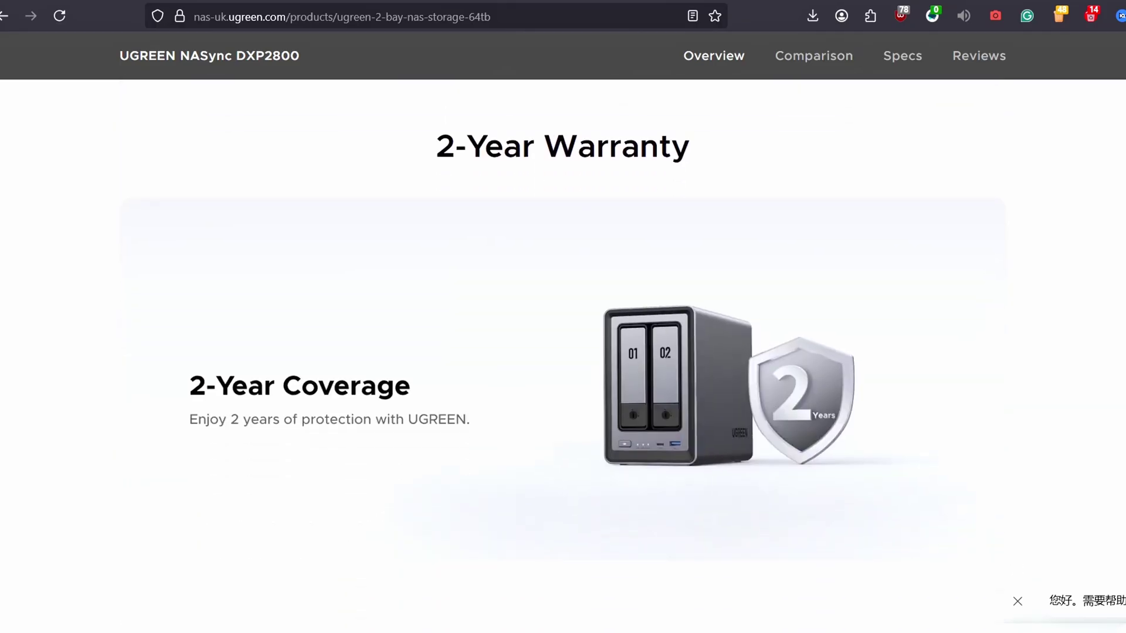
pyautogui.scroll(-8, 563, 352)
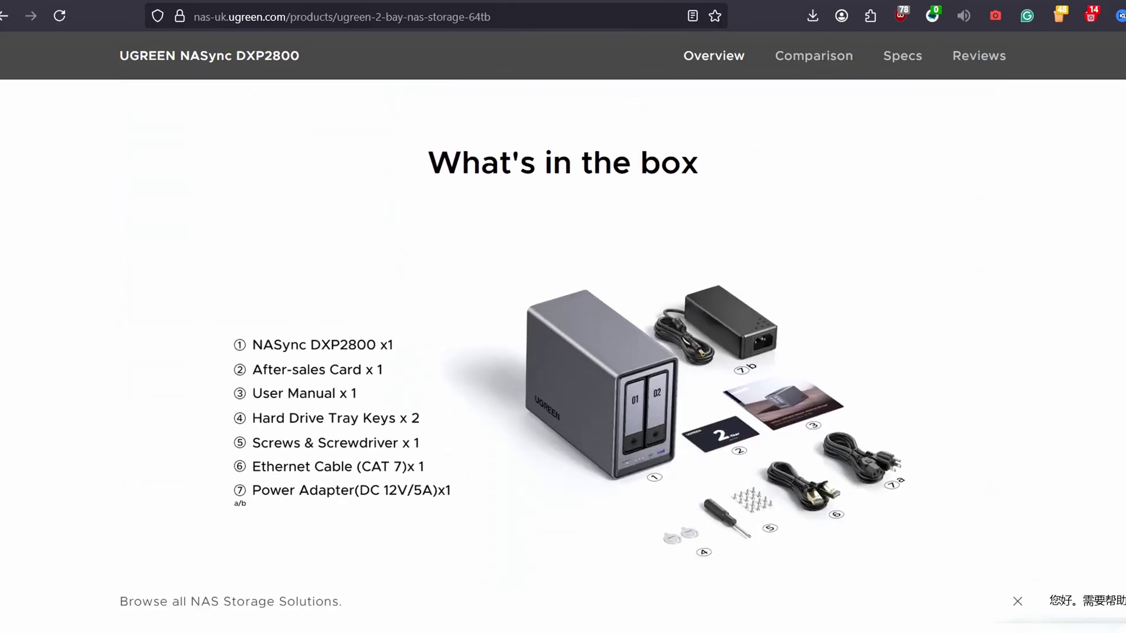
pyautogui.scroll(-8, 563, 352)
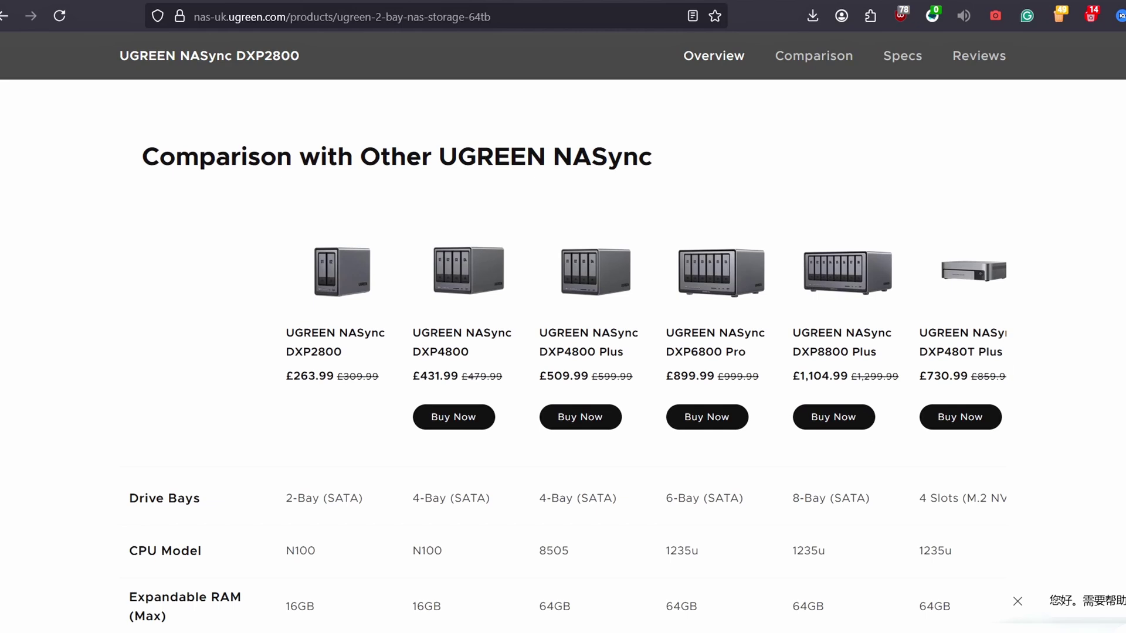
pyautogui.scroll(-1, 563, 375)
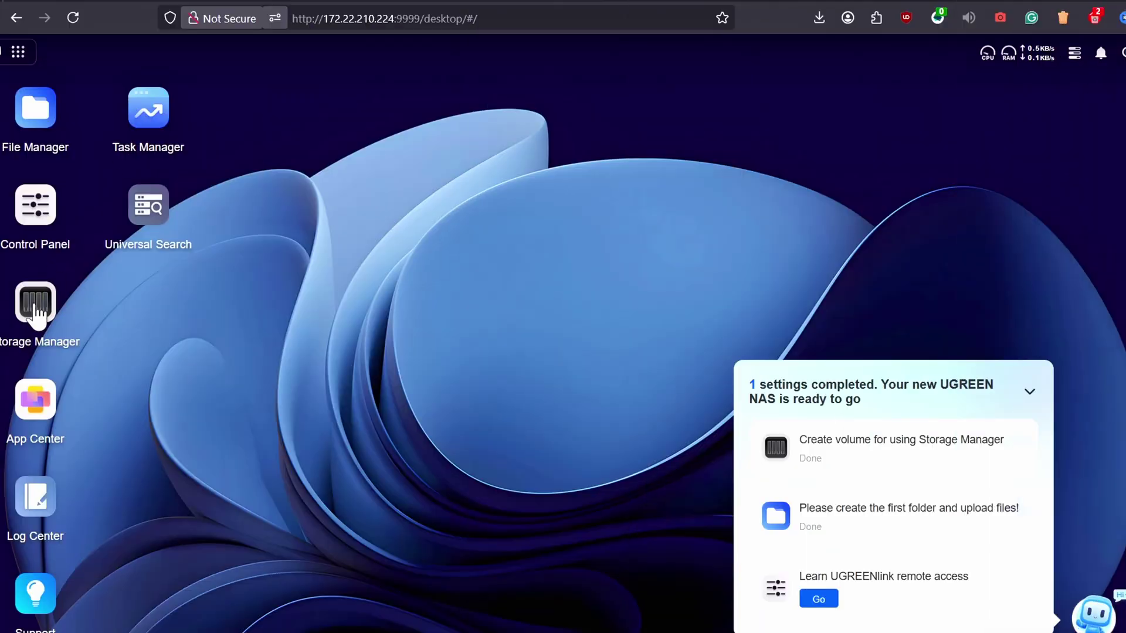
pyautogui.click(36, 303)
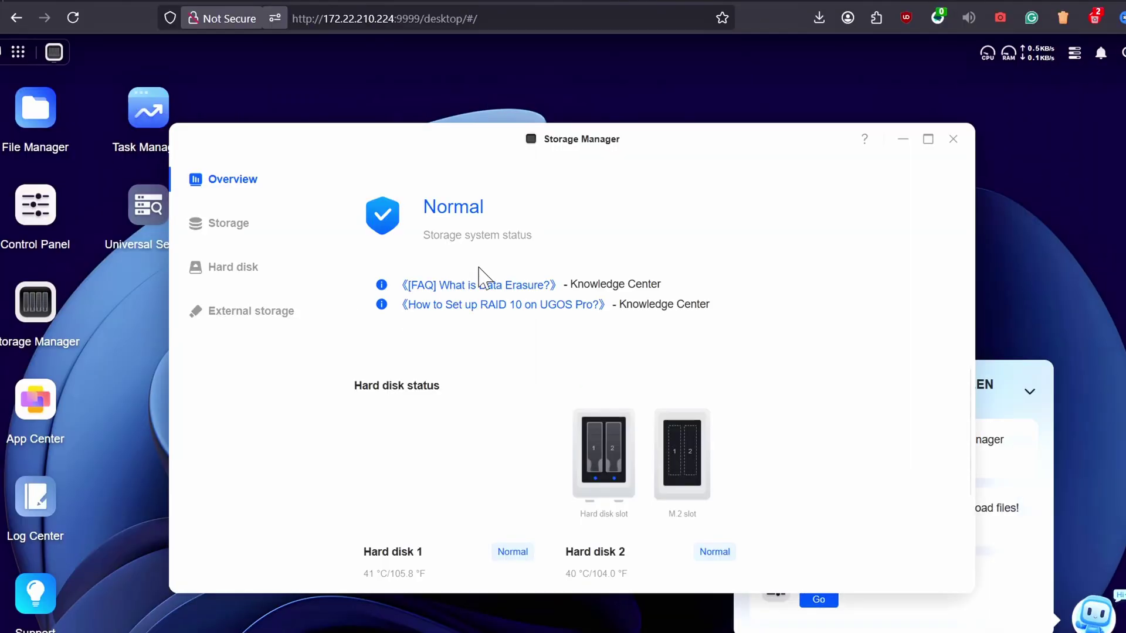
# Maximize Storage Manager and review its Hard disk and External storage pages
pyautogui.doubleClick(733, 146)
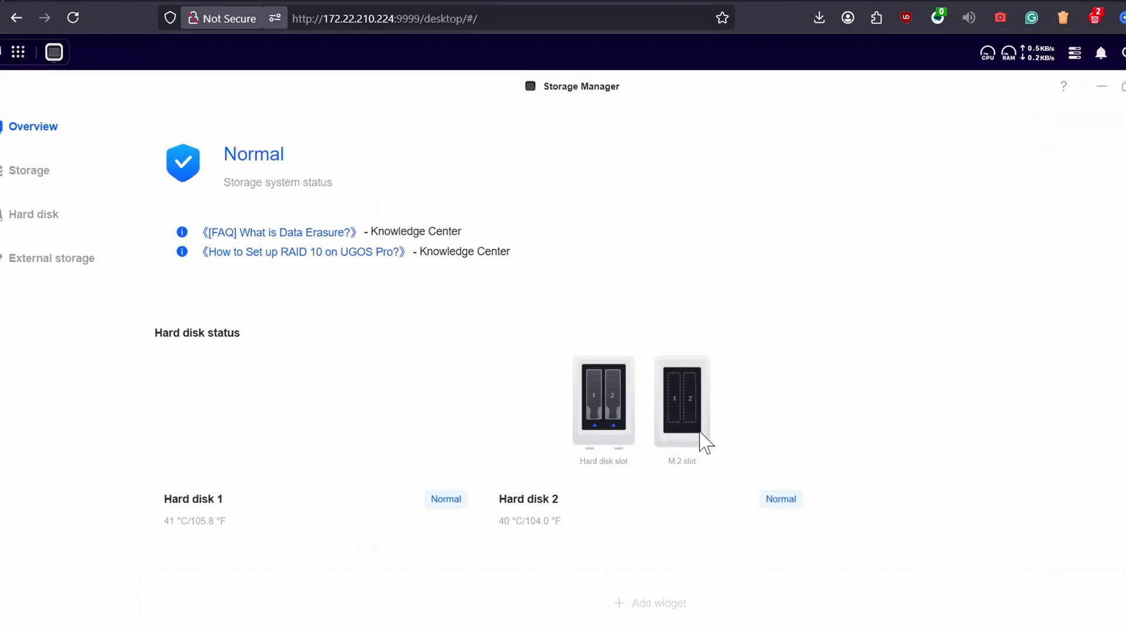
pyautogui.click(602, 416)
pyautogui.click(67, 267)
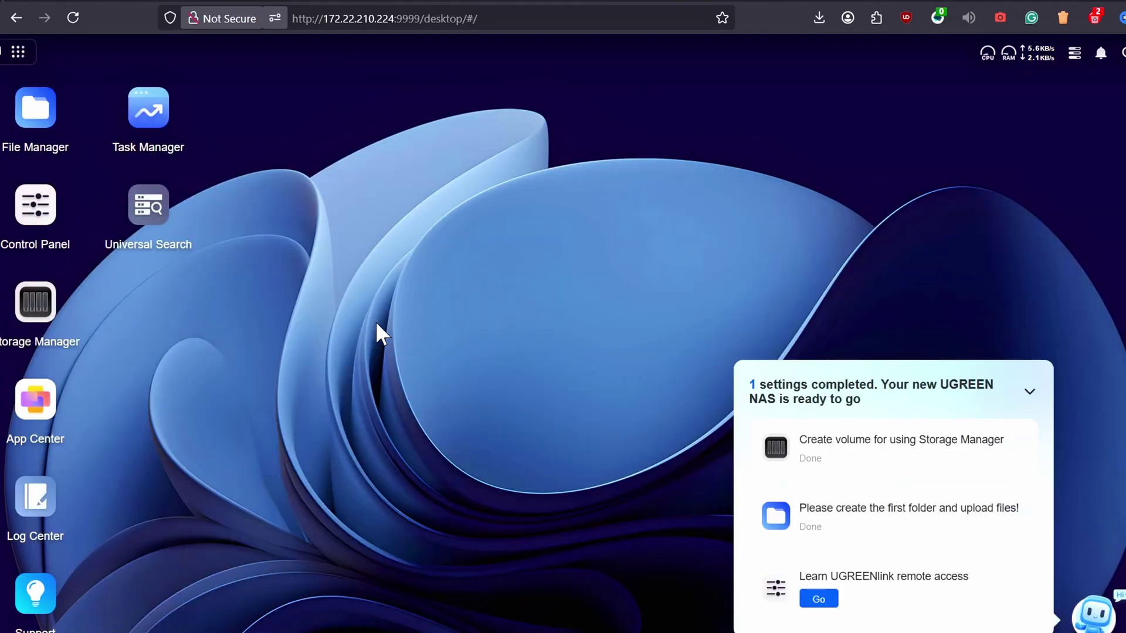
pyautogui.click(35, 120)
pyautogui.click(296, 218)
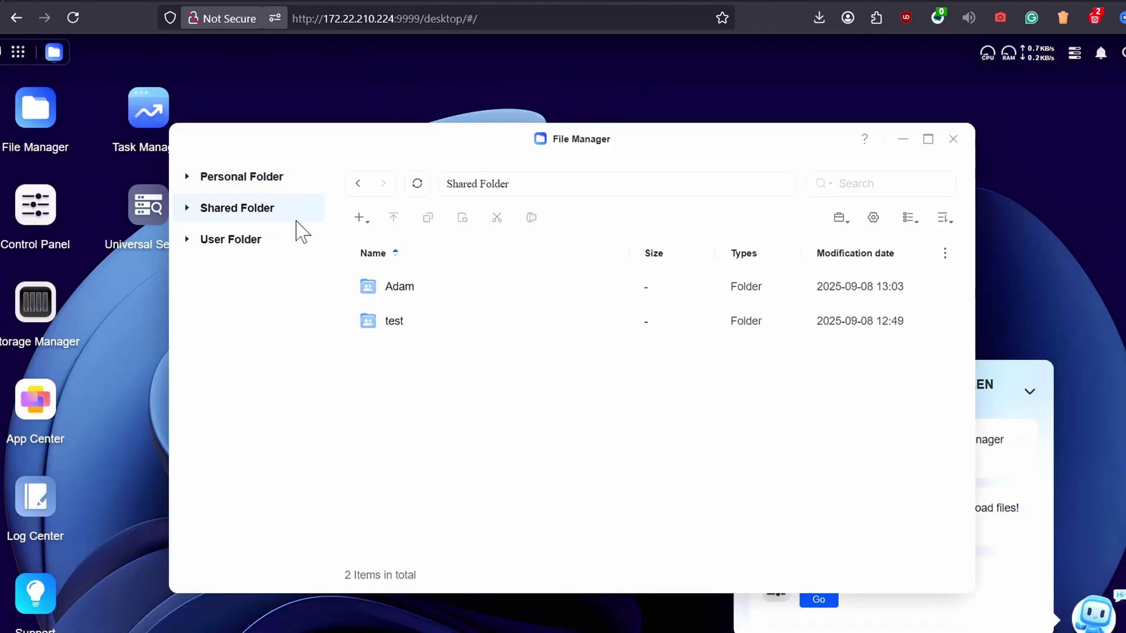
pyautogui.doubleClick(450, 300)
pyautogui.doubleClick(468, 329)
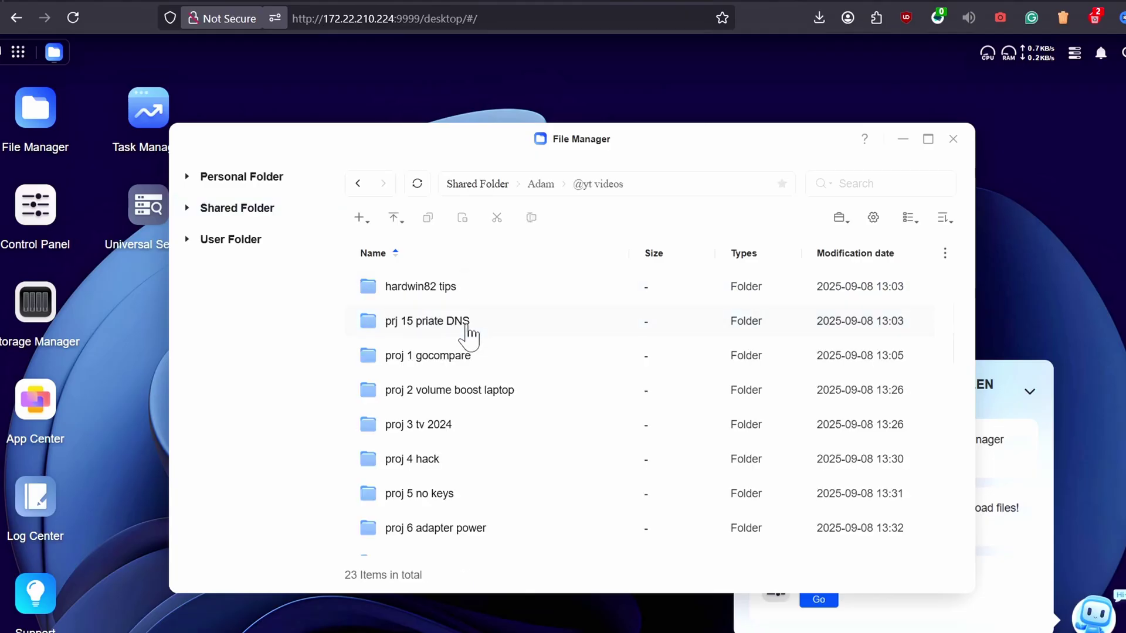
pyautogui.click(928, 141)
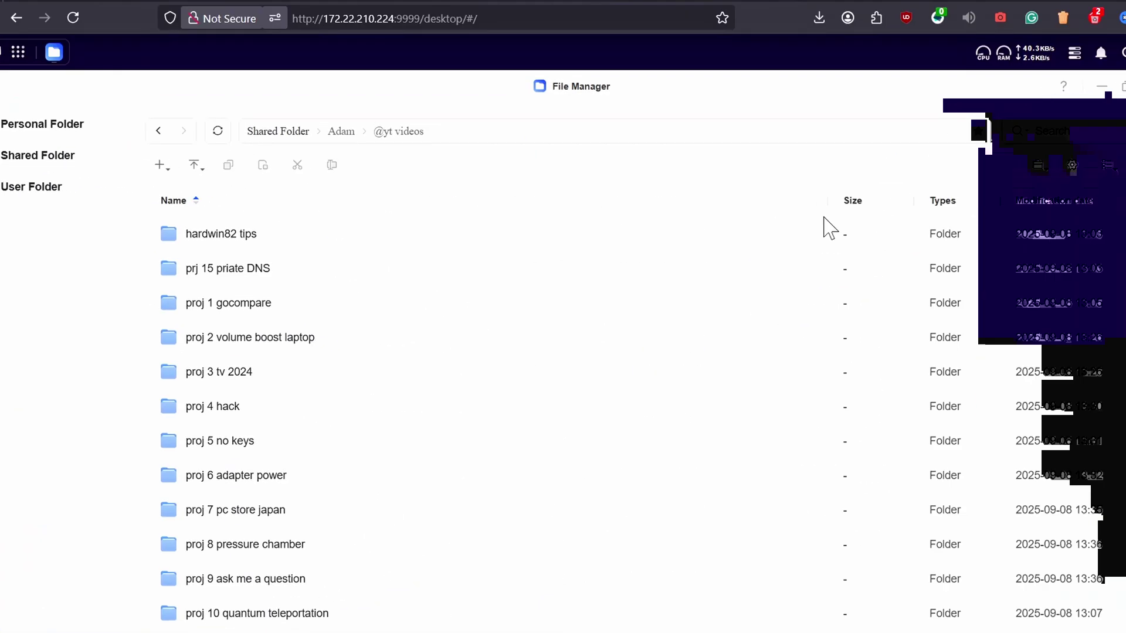
pyautogui.doubleClick(310, 309)
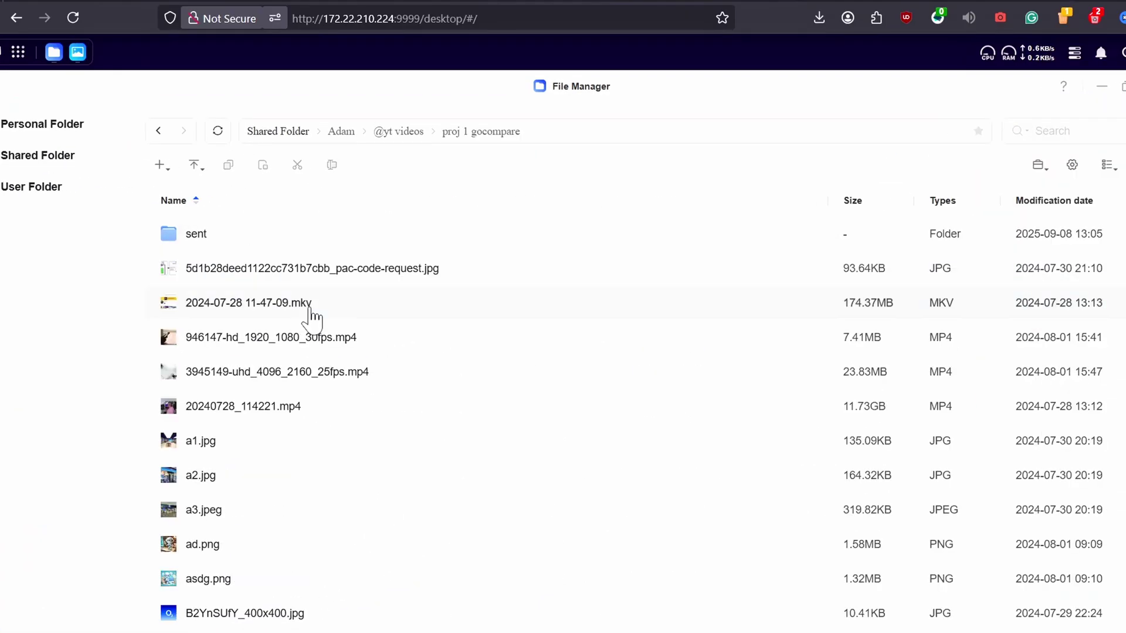
pyautogui.doubleClick(317, 240)
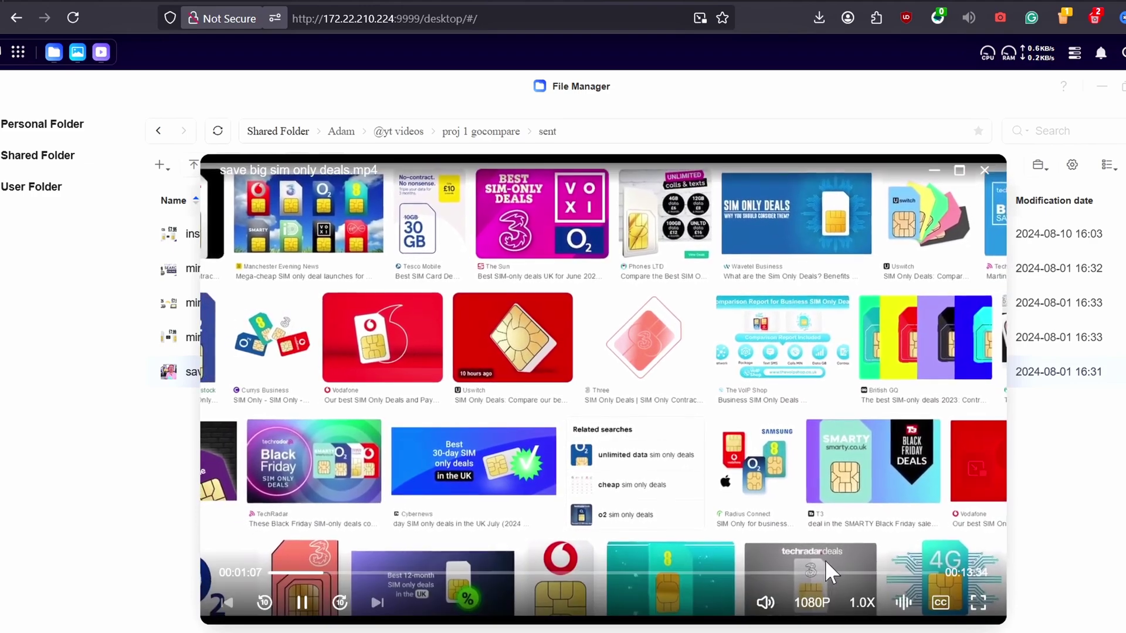
# Inspect the 1.0X speed, audio track and CC subtitle menus, then pause at 00:01:19
pyautogui.click(862, 603)
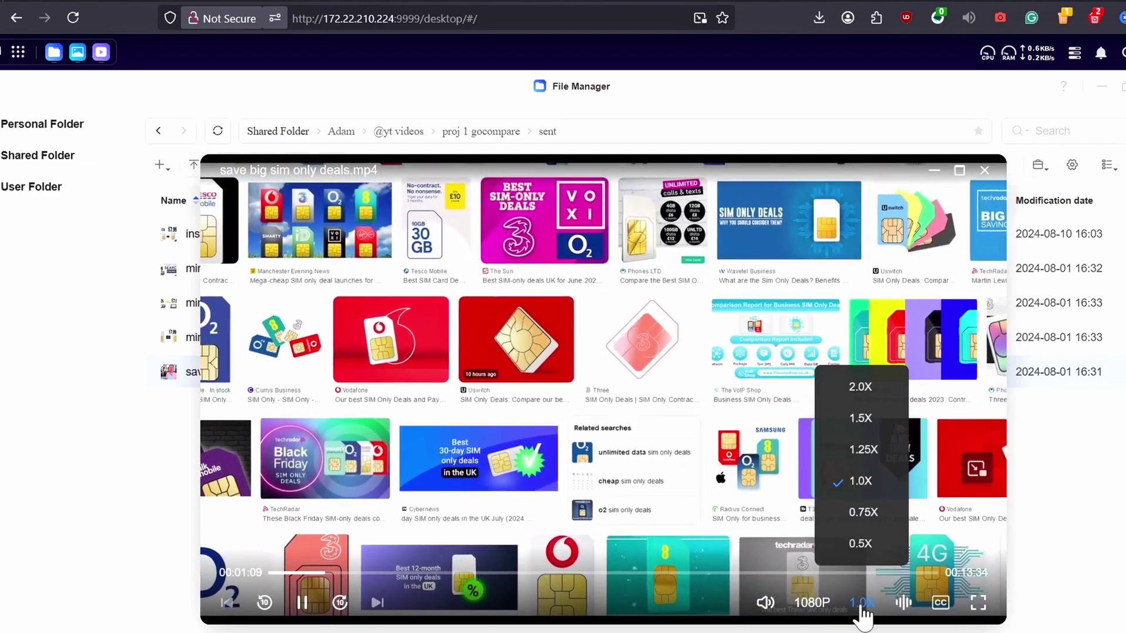
pyautogui.click(901, 605)
pyautogui.click(941, 603)
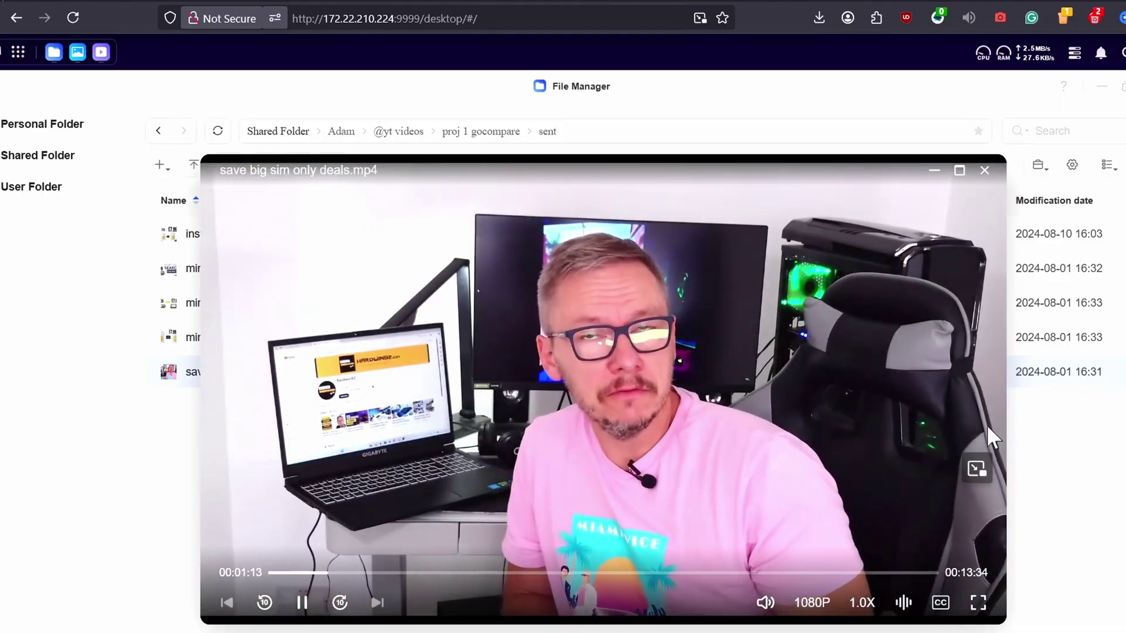
pyautogui.click(941, 603)
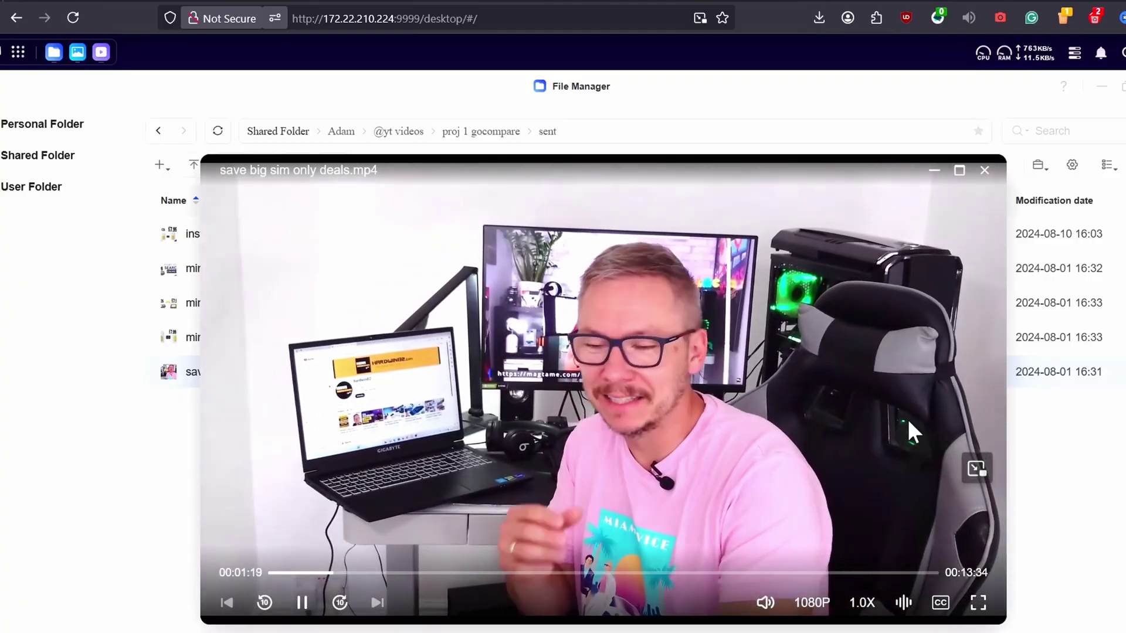
pyautogui.click(879, 367)
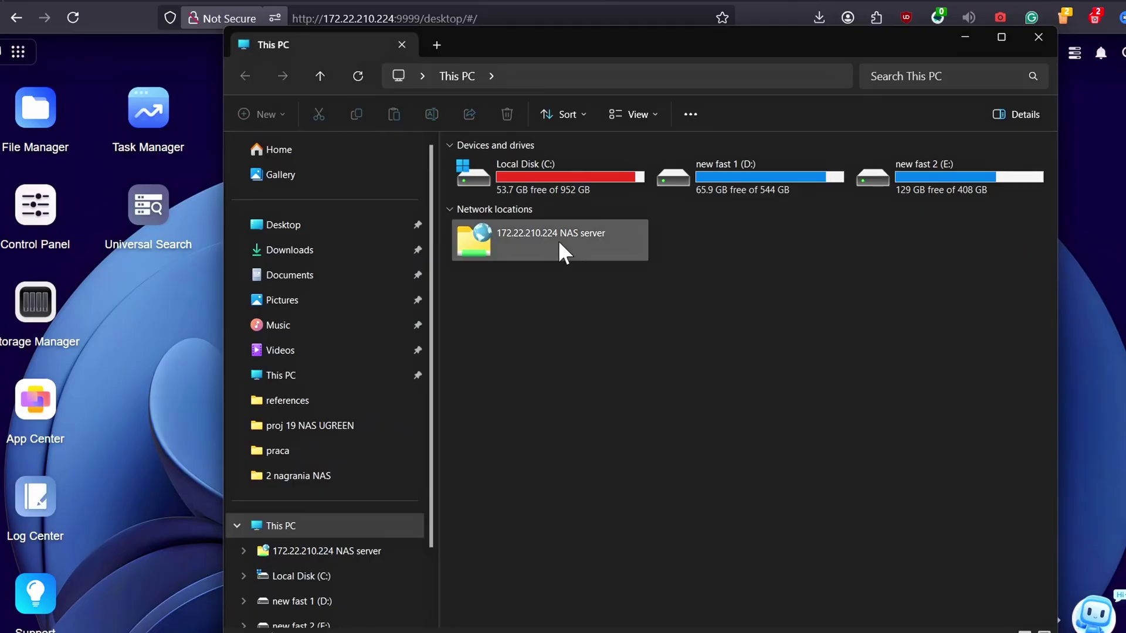
pyautogui.click(558, 240)
pyautogui.doubleClick(558, 241)
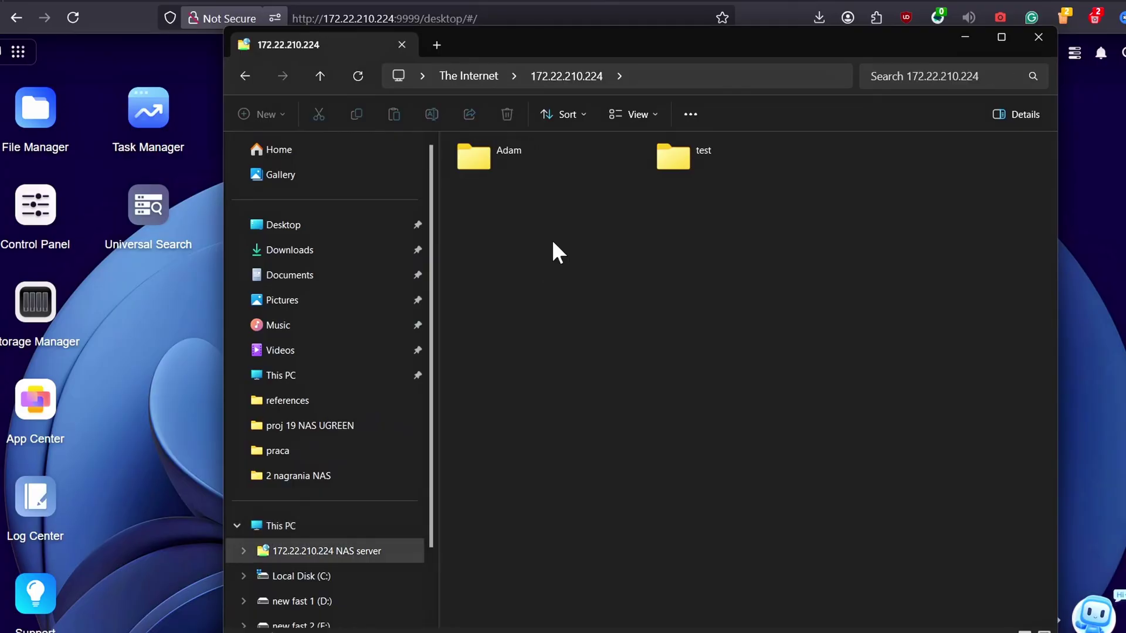
pyautogui.doubleClick(509, 153)
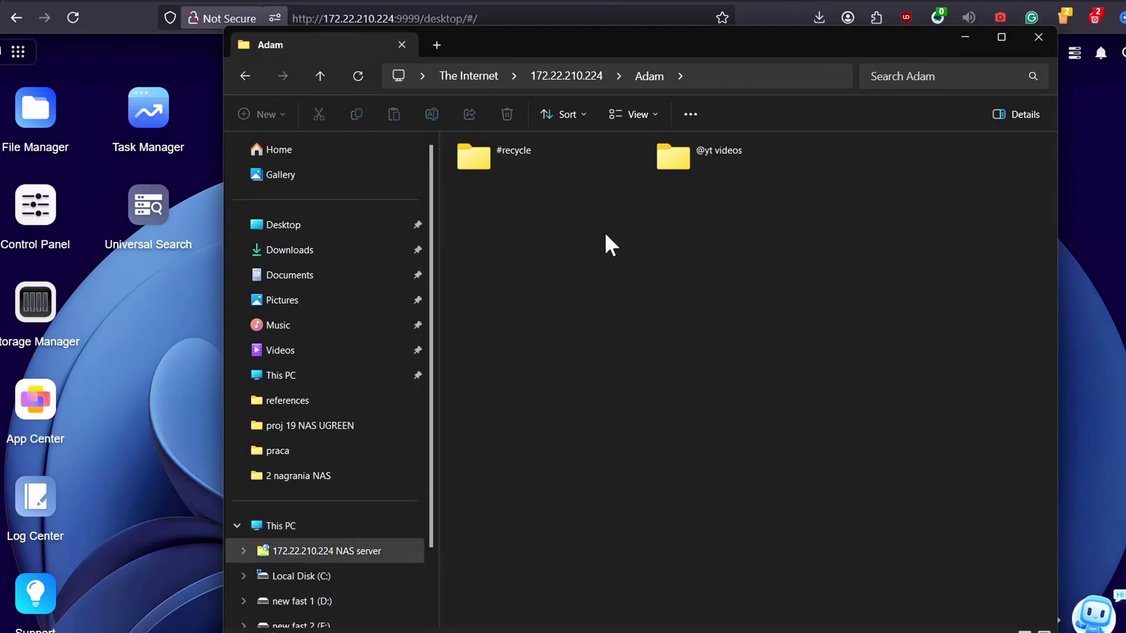
pyautogui.doubleClick(695, 168)
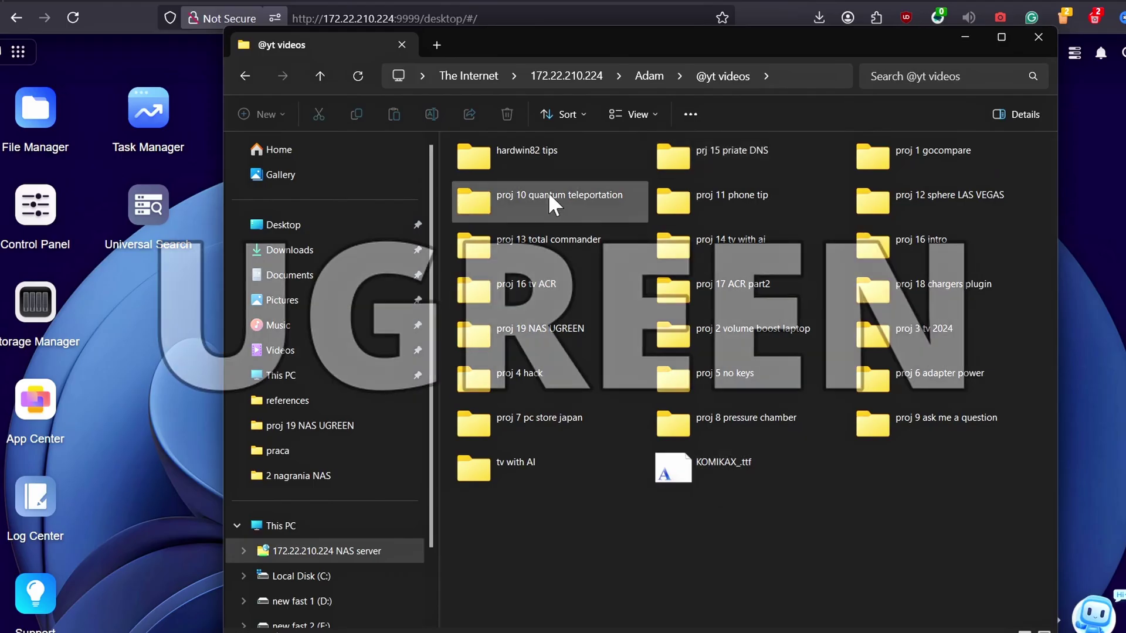
pyautogui.doubleClick(555, 150)
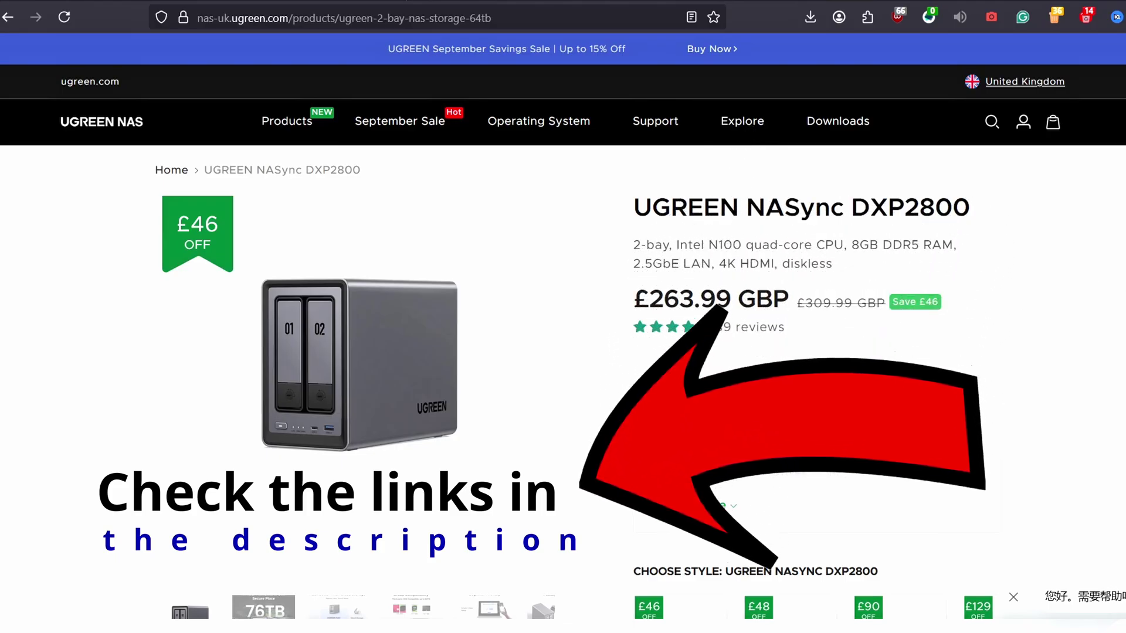
# Advance the DXP2800 image carousel nine slides to the '1GB Transfer in Just 3.2s' image
pyautogui.moveTo(443, 395)
pyautogui.click(527, 390)
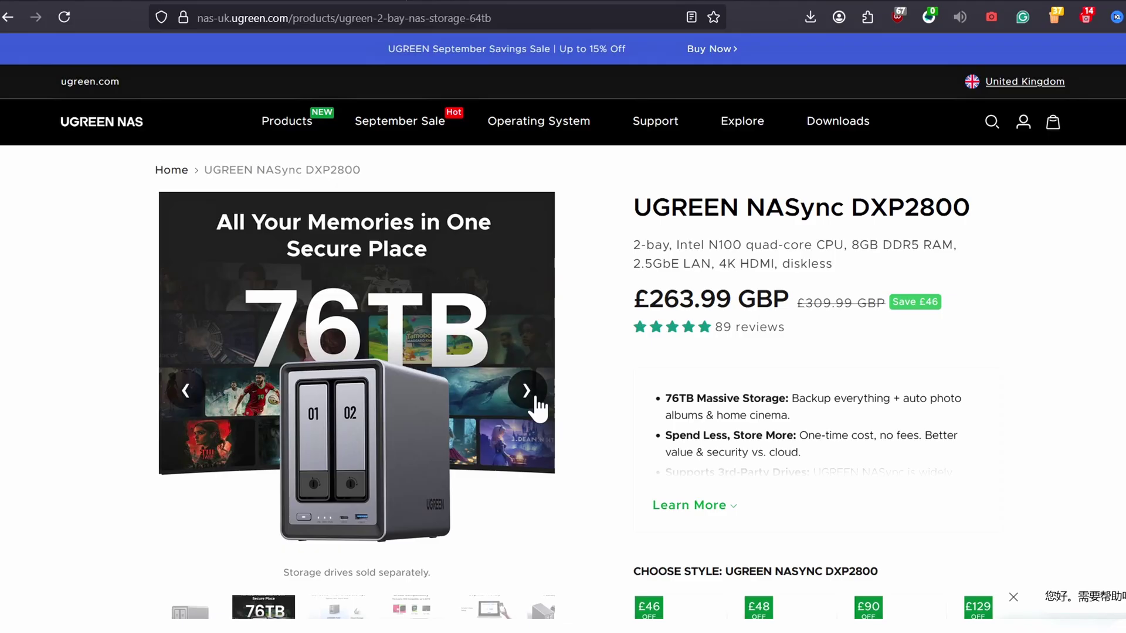
pyautogui.click(527, 390)
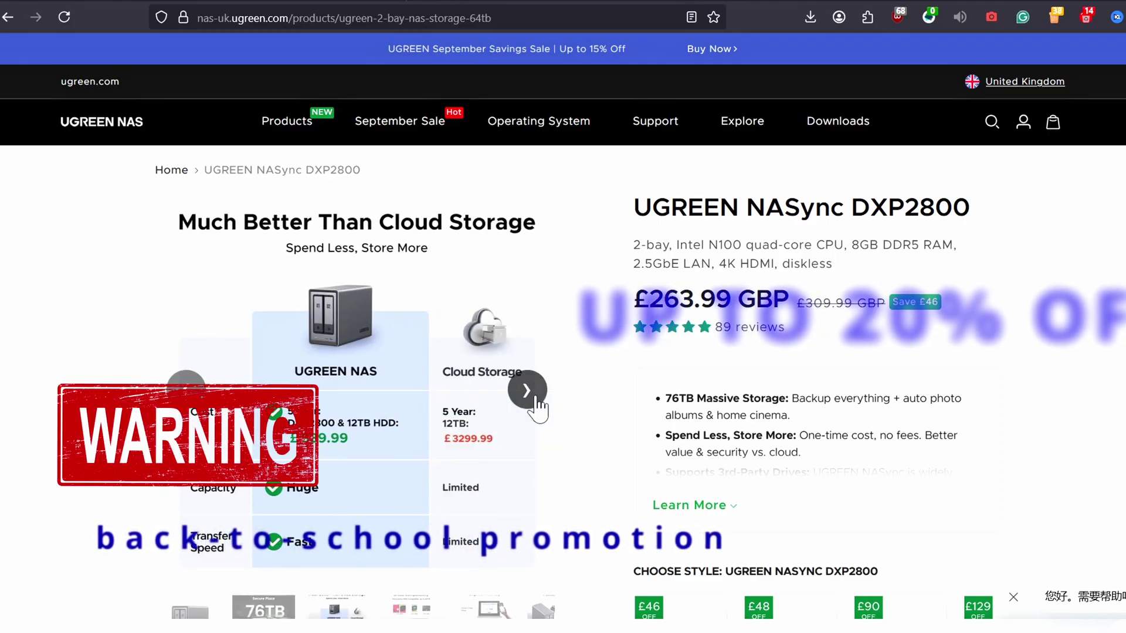
pyautogui.click(527, 391)
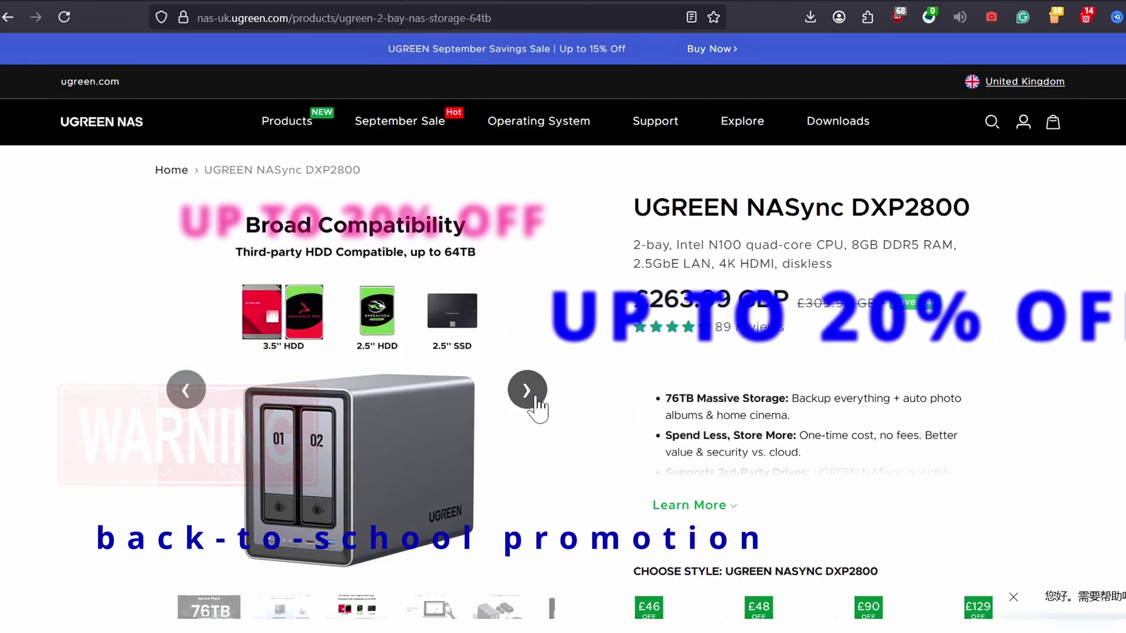
pyautogui.click(527, 391)
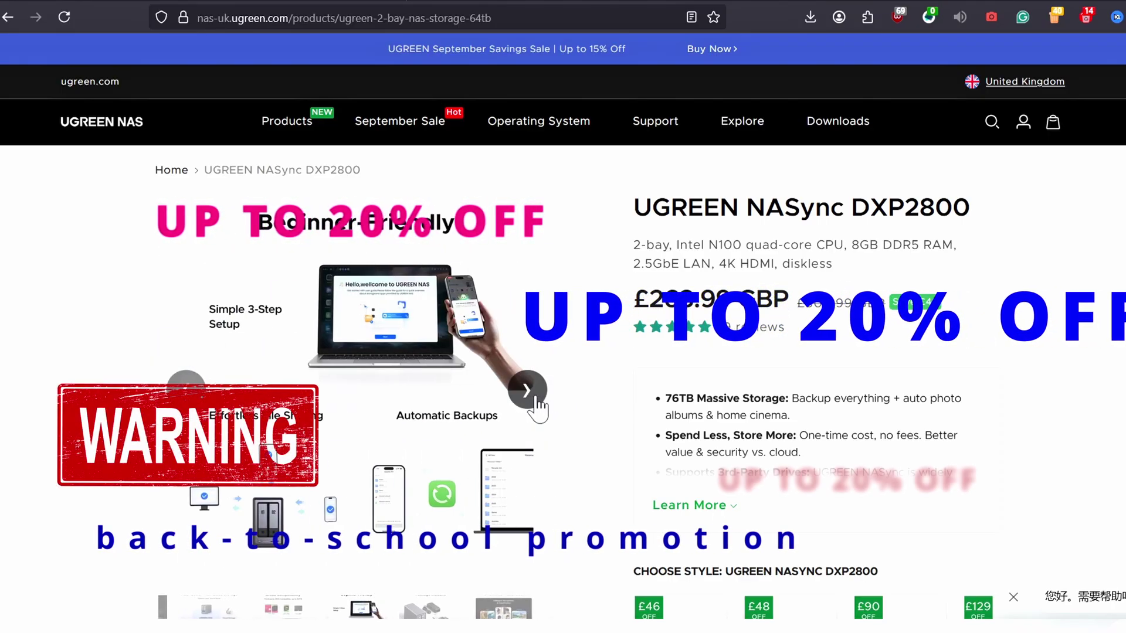
pyautogui.click(536, 400)
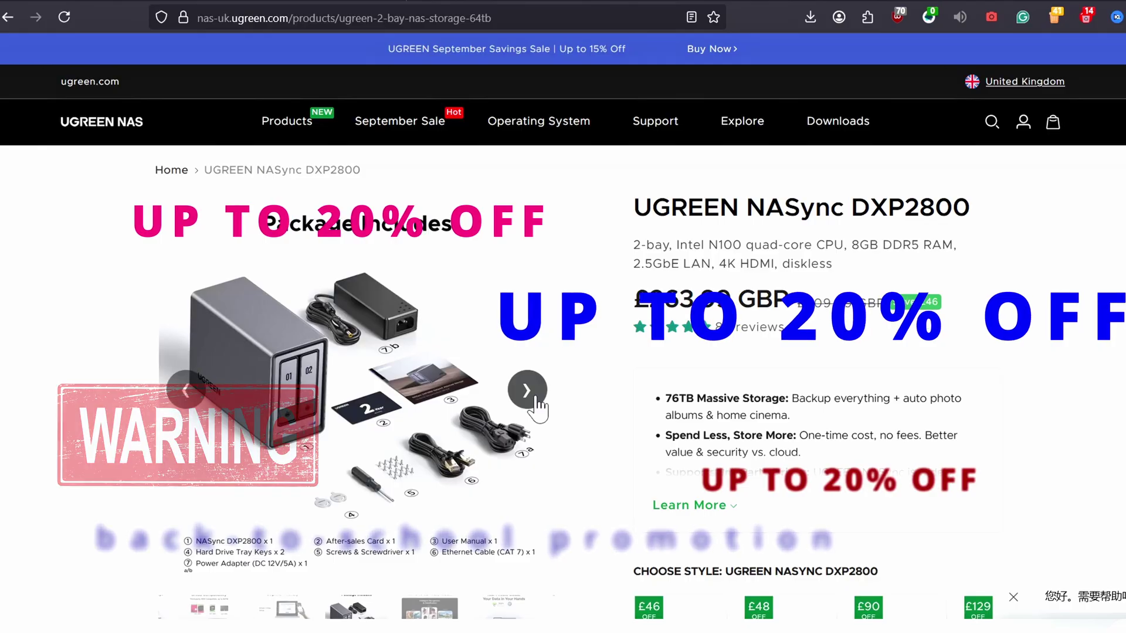
pyautogui.click(535, 400)
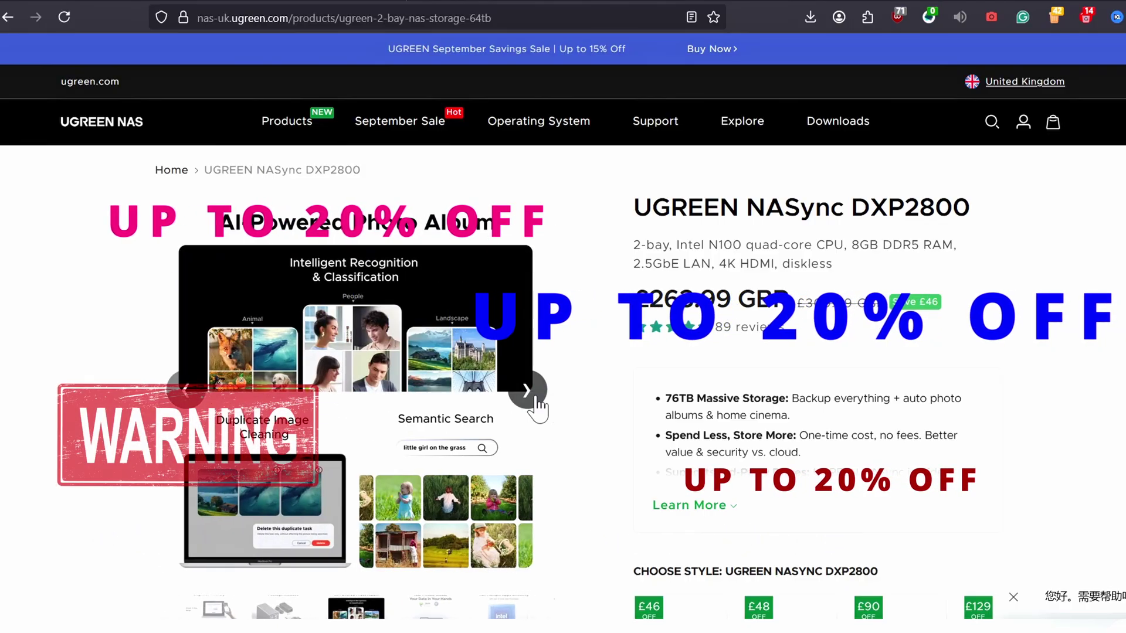
pyautogui.click(535, 400)
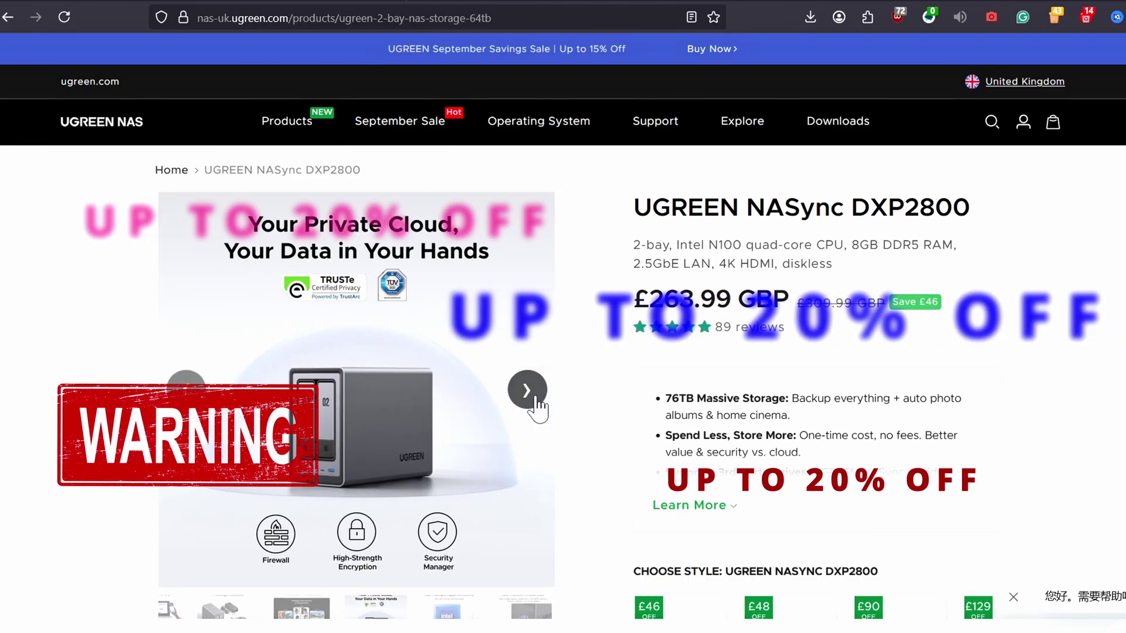
pyautogui.click(535, 400)
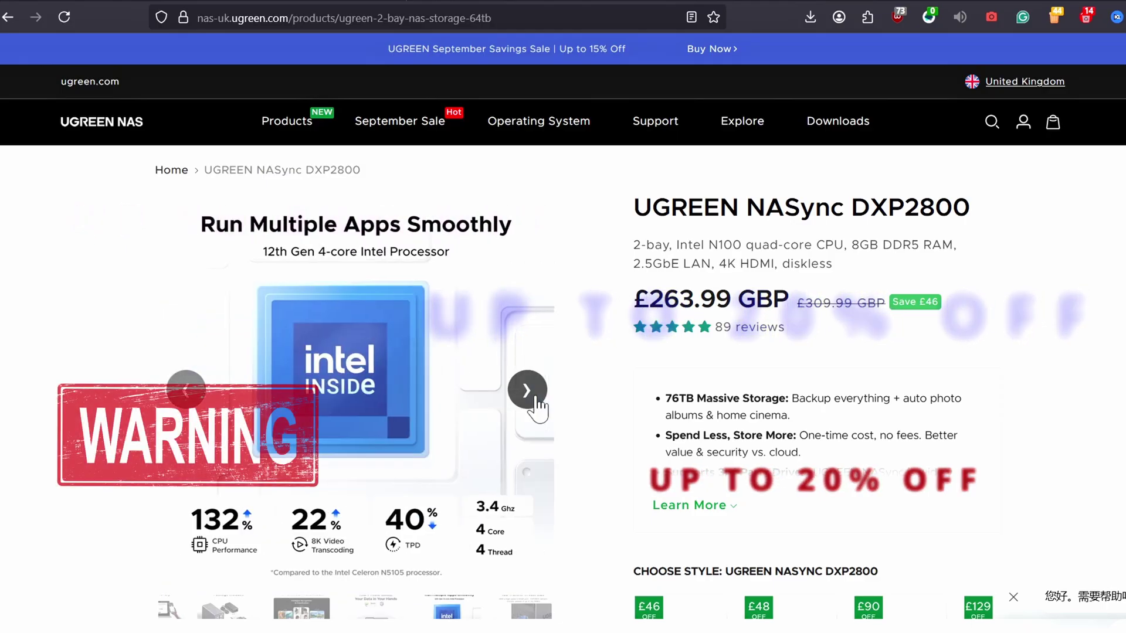
pyautogui.click(535, 400)
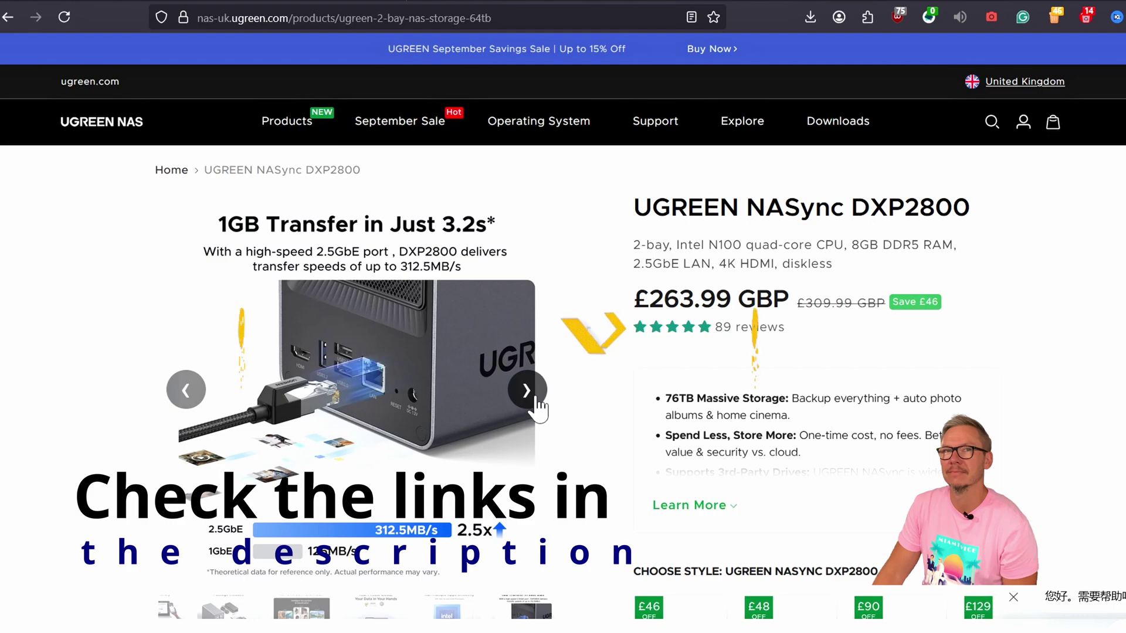
# Scroll the DXP2800 overview from 'What is NAS?' down to 'Broad Compatibility'
pyautogui.scroll(-5, 1060, 321)
pyautogui.scroll(-10, 1065, 331)
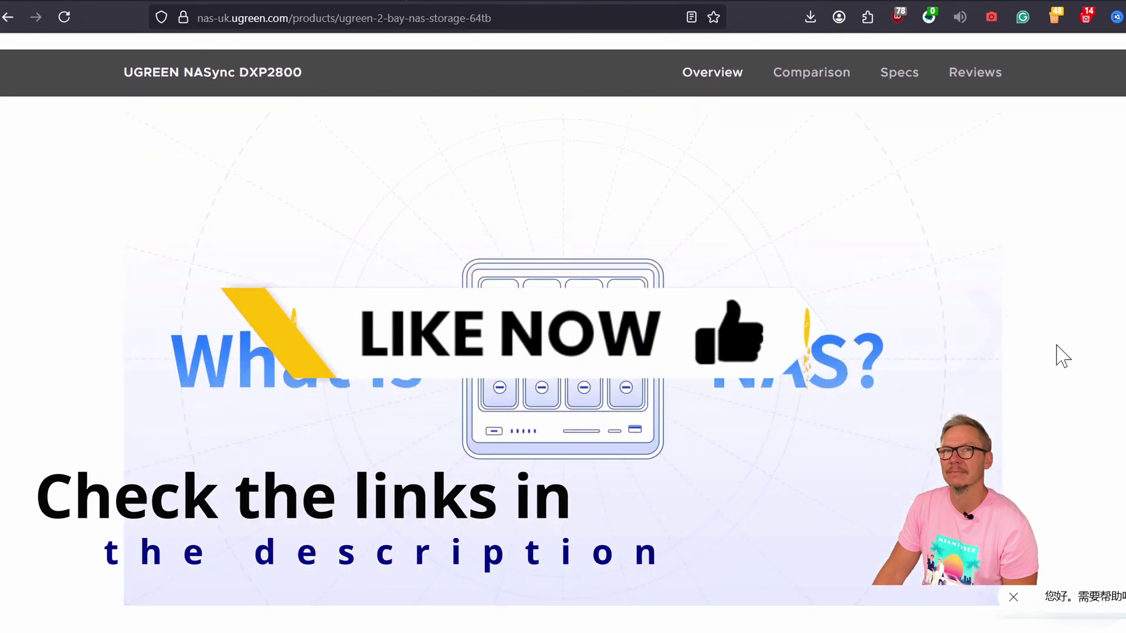
pyautogui.scroll(-5, 1063, 355)
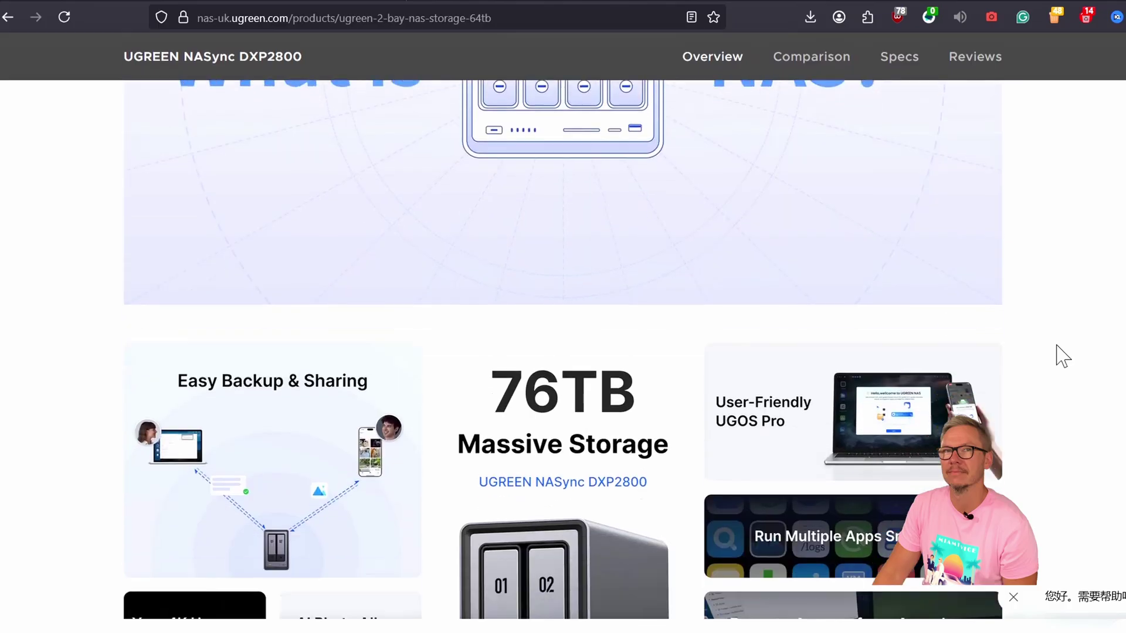
pyautogui.scroll(-4, 1062, 356)
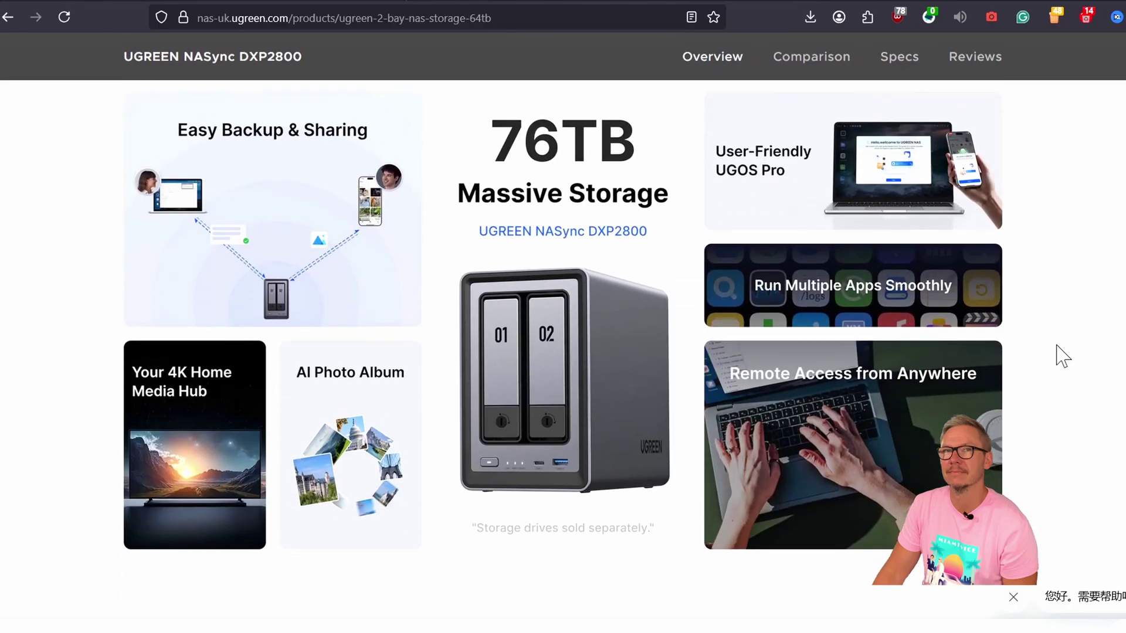
pyautogui.scroll(-9, 1063, 355)
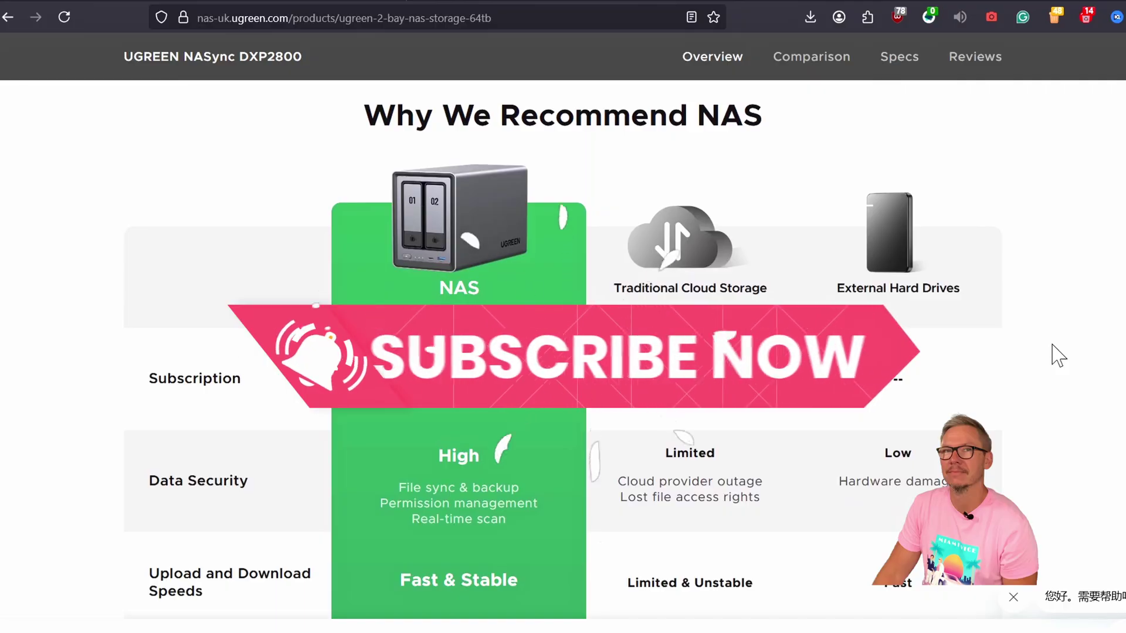
pyautogui.scroll(-11, 1058, 354)
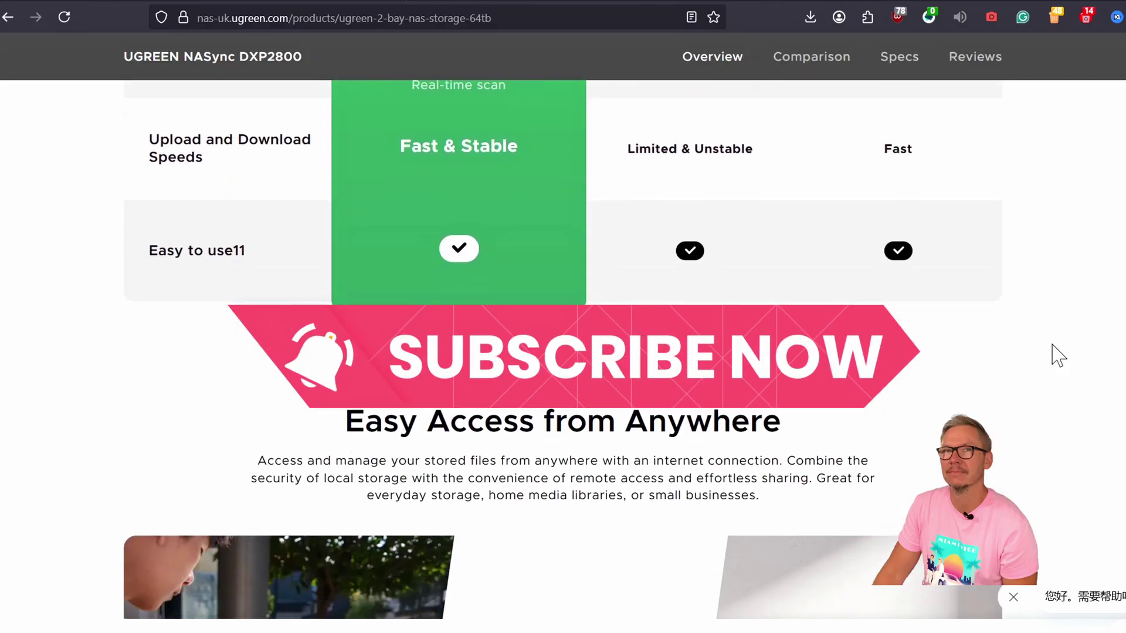
pyautogui.scroll(2, 1058, 355)
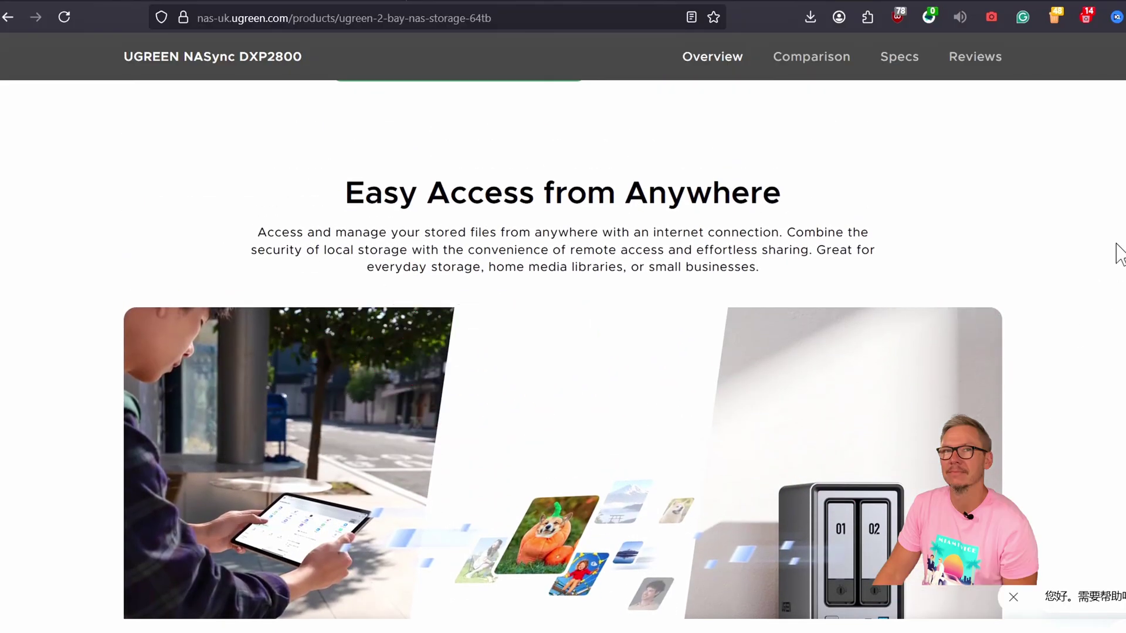
pyautogui.scroll(-2, 563, 354)
pyautogui.scroll(1, 563, 355)
pyautogui.scroll(-1, 563, 355)
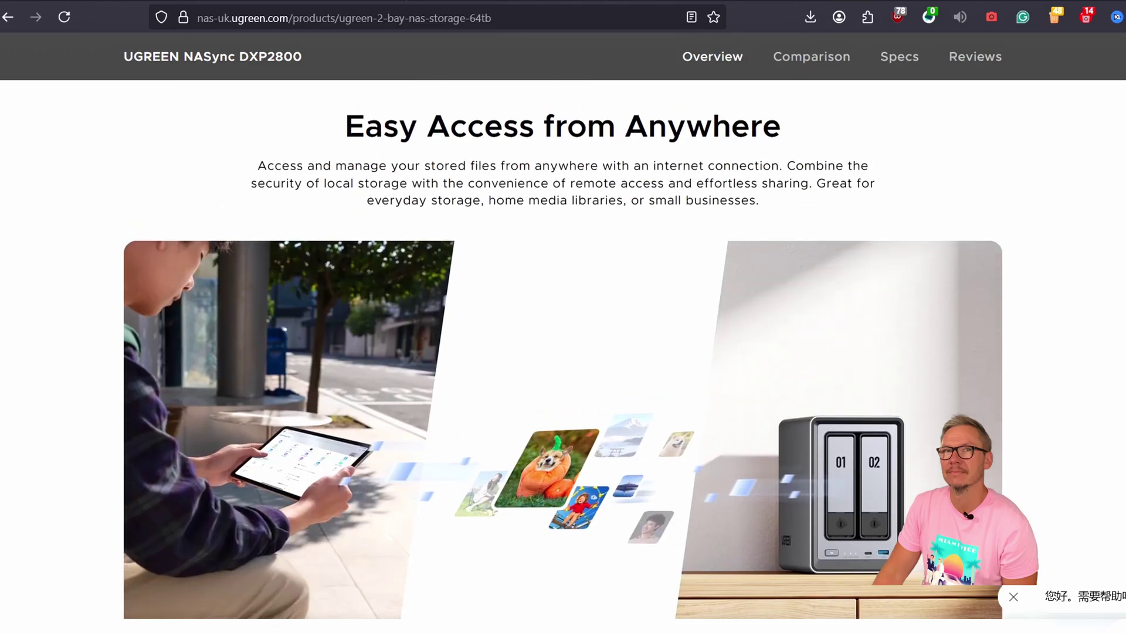
pyautogui.scroll(-12, 1088, 267)
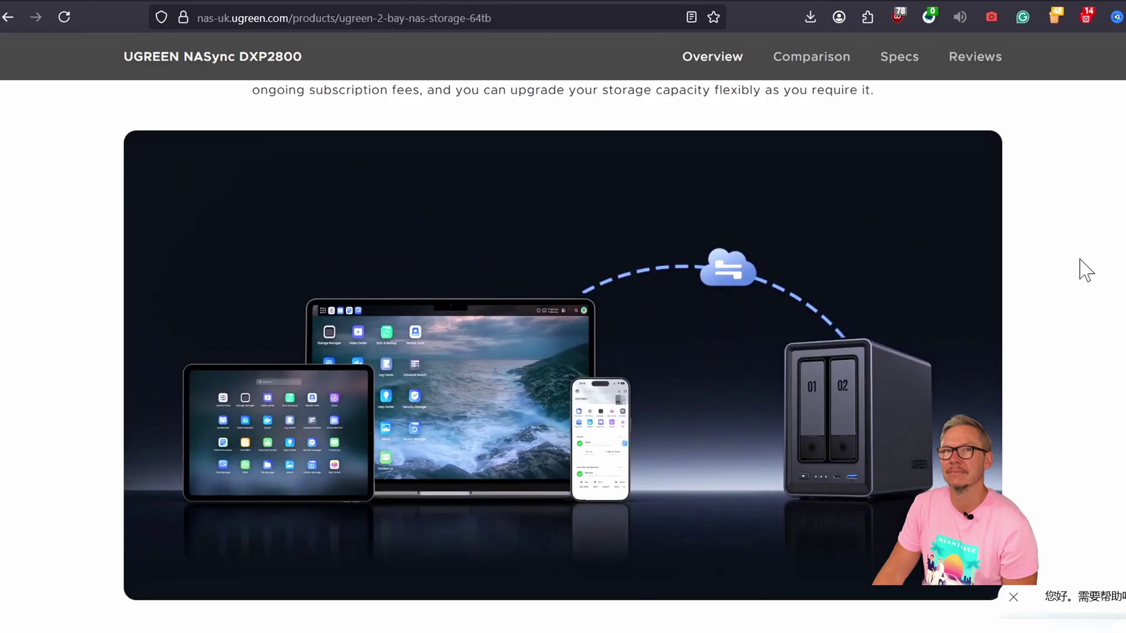
pyautogui.scroll(2, 563, 351)
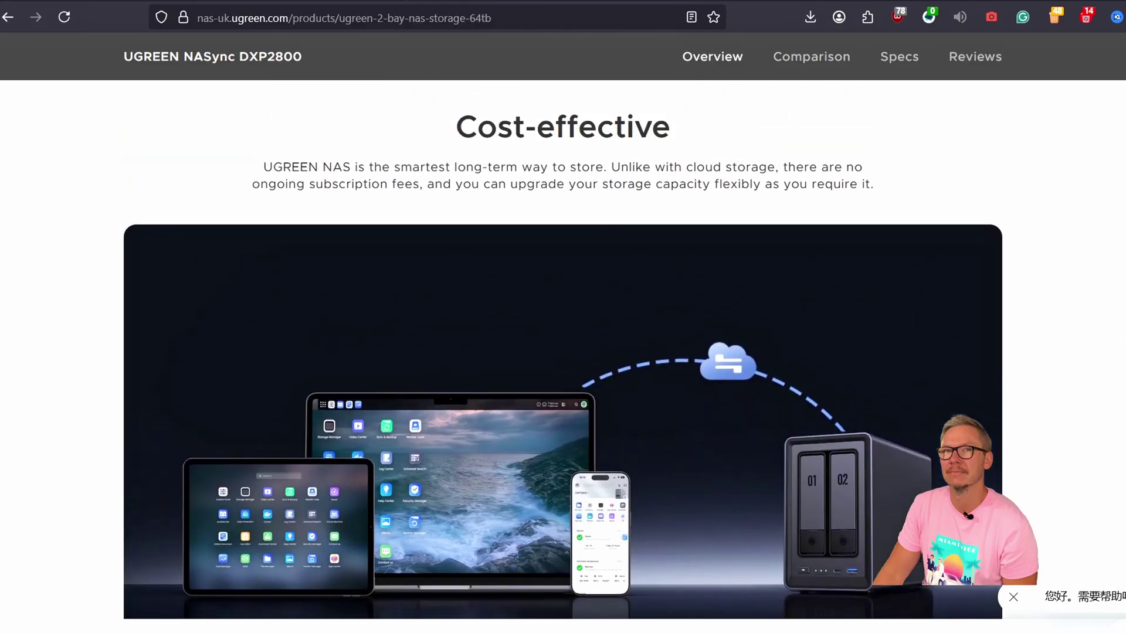
pyautogui.scroll(-9, 564, 352)
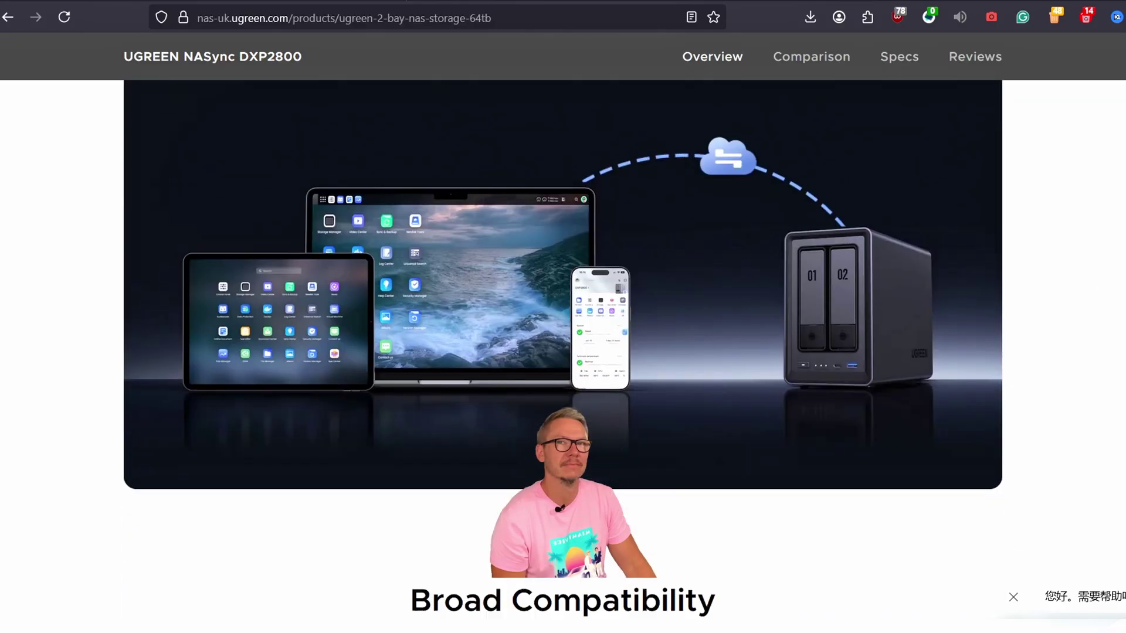
pyautogui.scroll(-2, 563, 352)
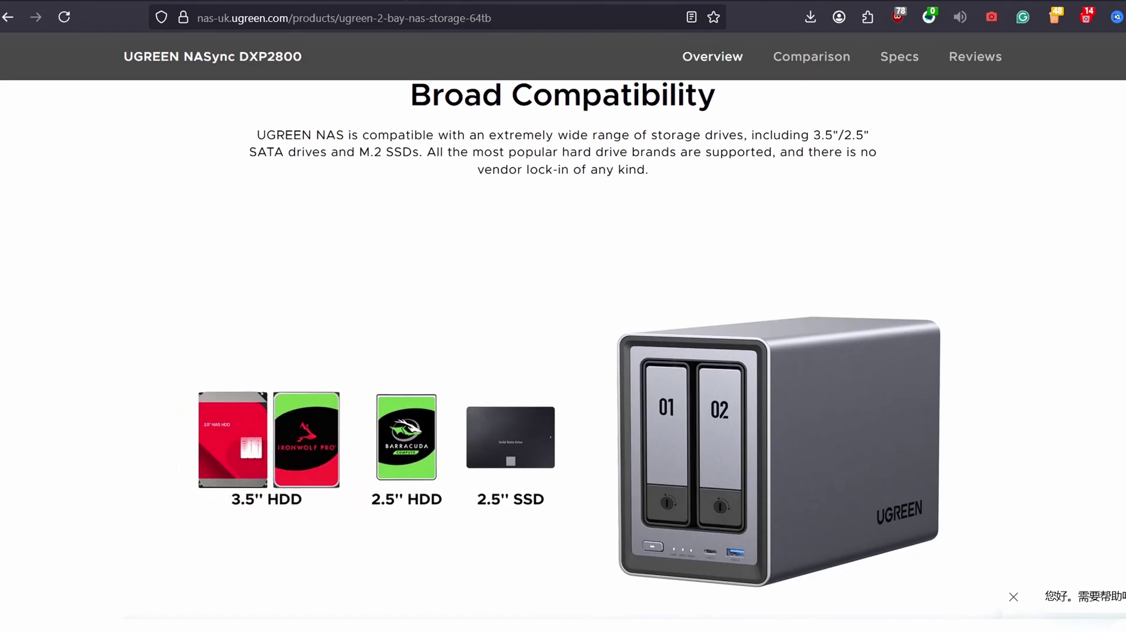
pyautogui.scroll(-10, 563, 352)
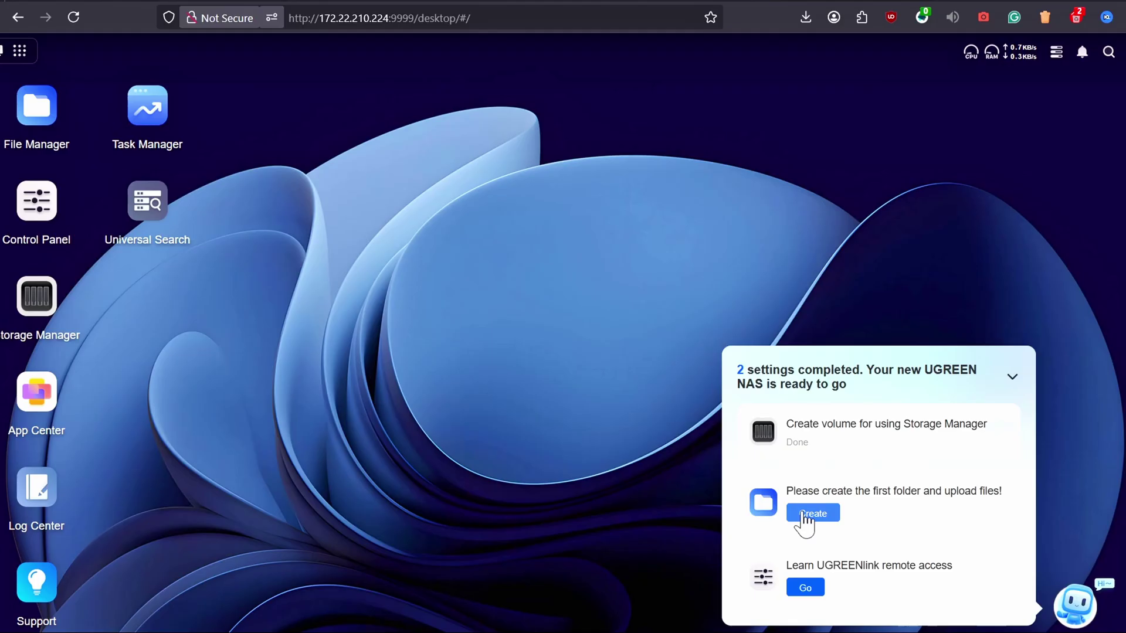
# Create the Adam shared folder in File Manager with default permissions
pyautogui.click(798, 516)
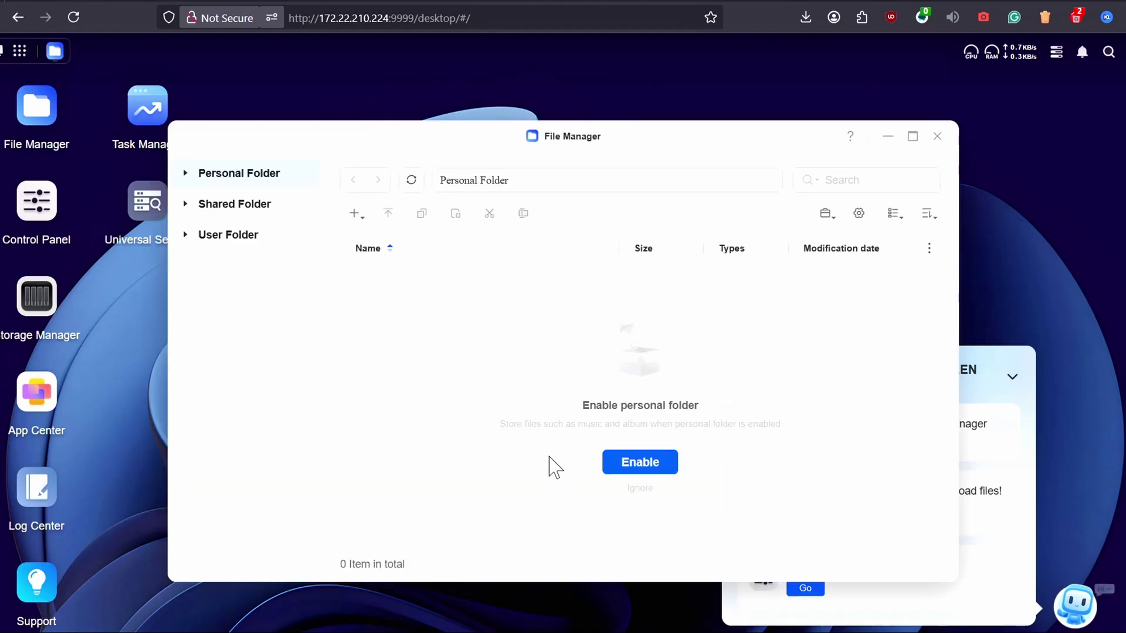
pyautogui.click(247, 185)
pyautogui.click(619, 439)
pyautogui.write('Adam')
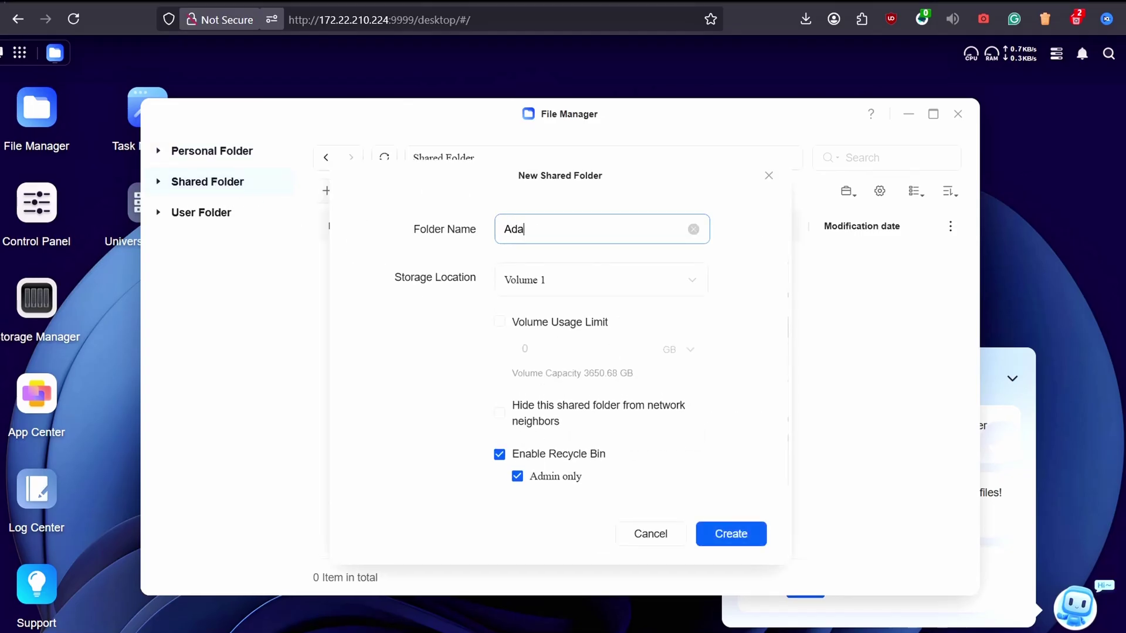
pyautogui.click(729, 544)
pyautogui.click(815, 490)
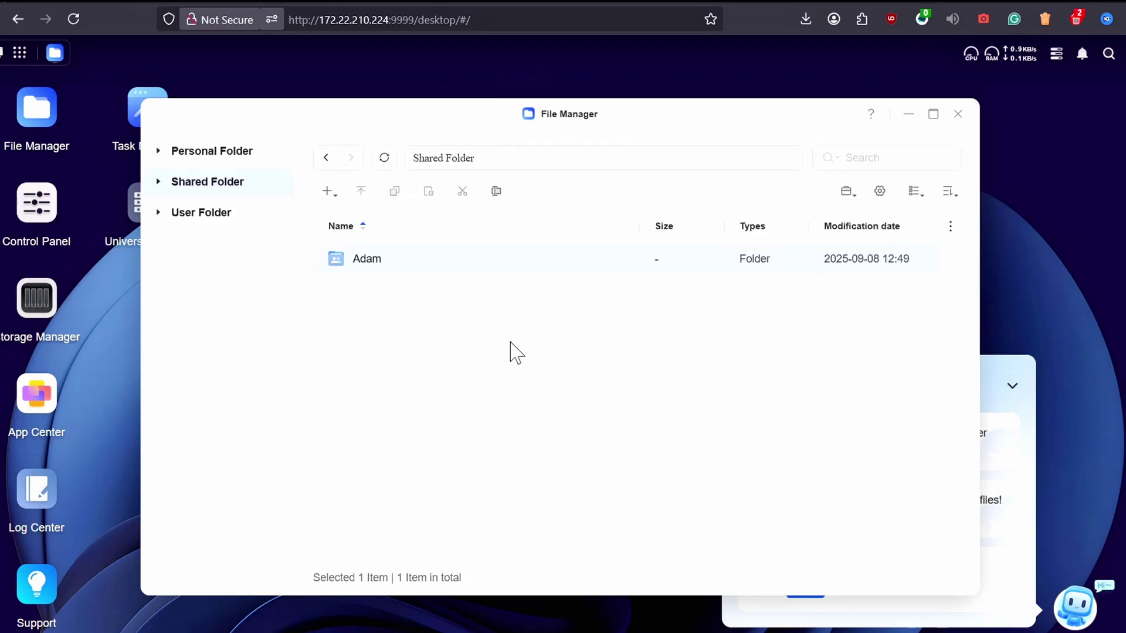
# Create the test shared folder with default permissions, then close File Manager
pyautogui.click(328, 192)
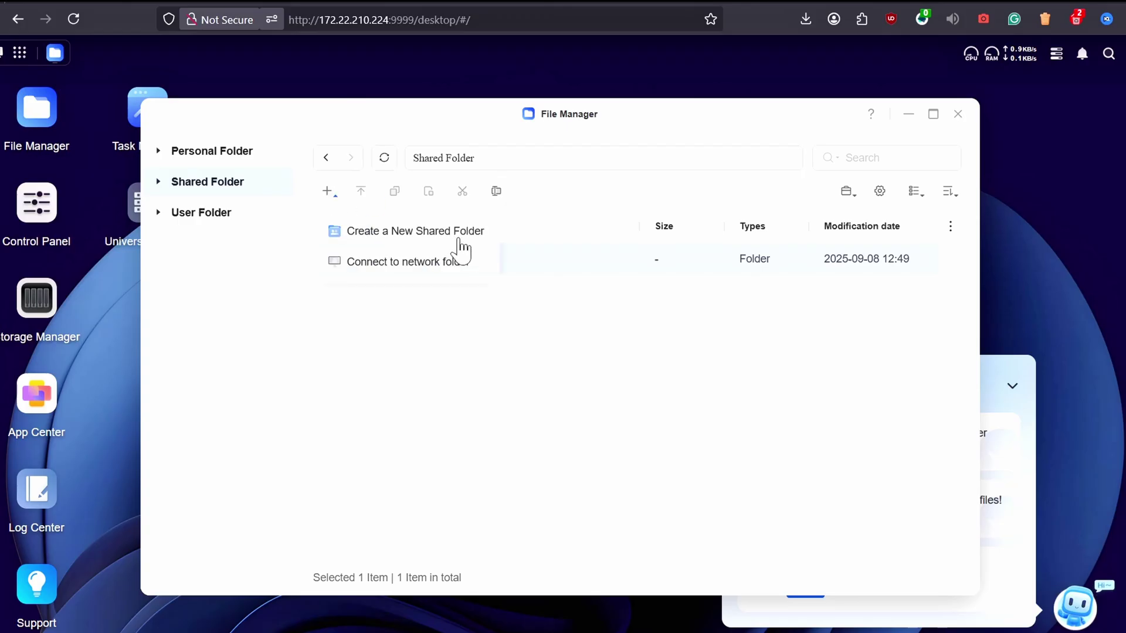
pyautogui.click(471, 246)
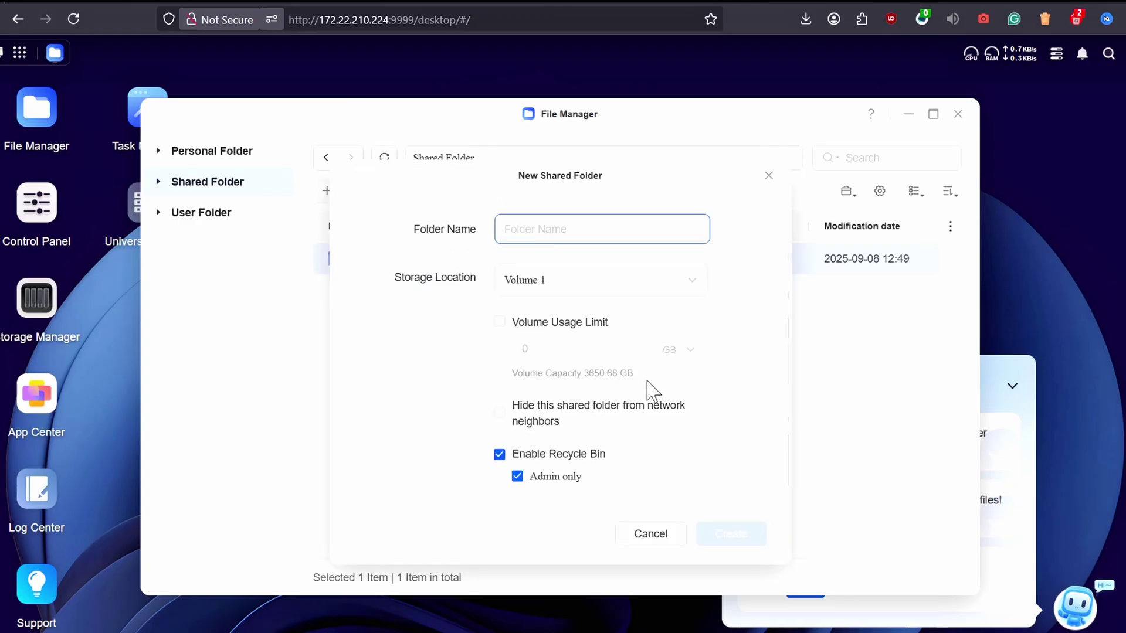
pyautogui.write('test')
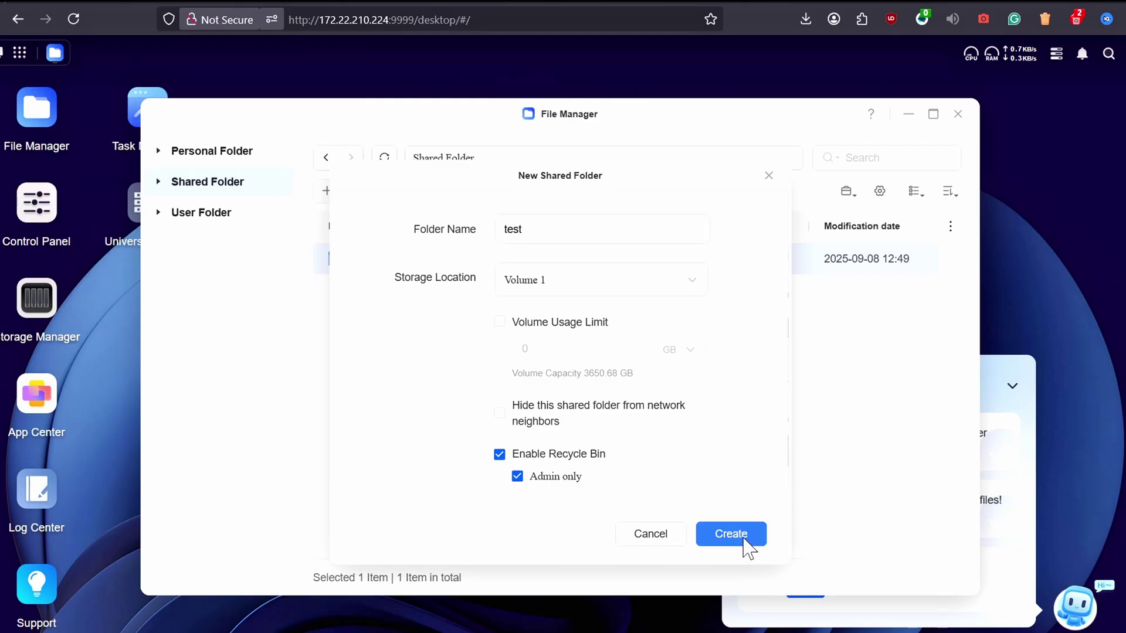
pyautogui.click(733, 535)
pyautogui.click(815, 491)
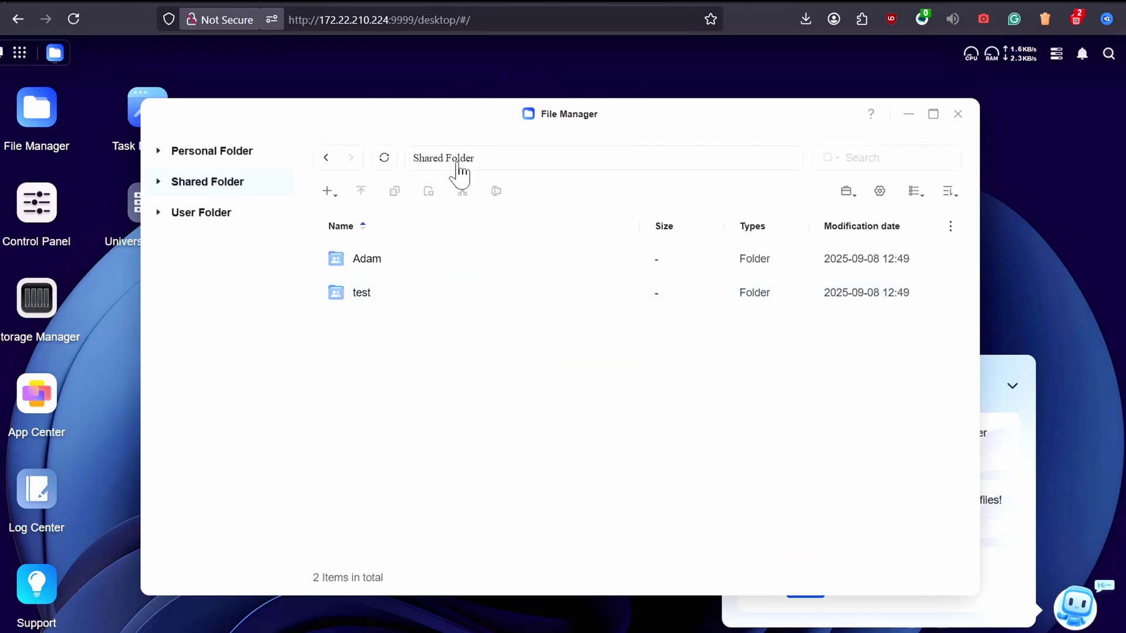
pyautogui.click(230, 215)
pyautogui.click(231, 190)
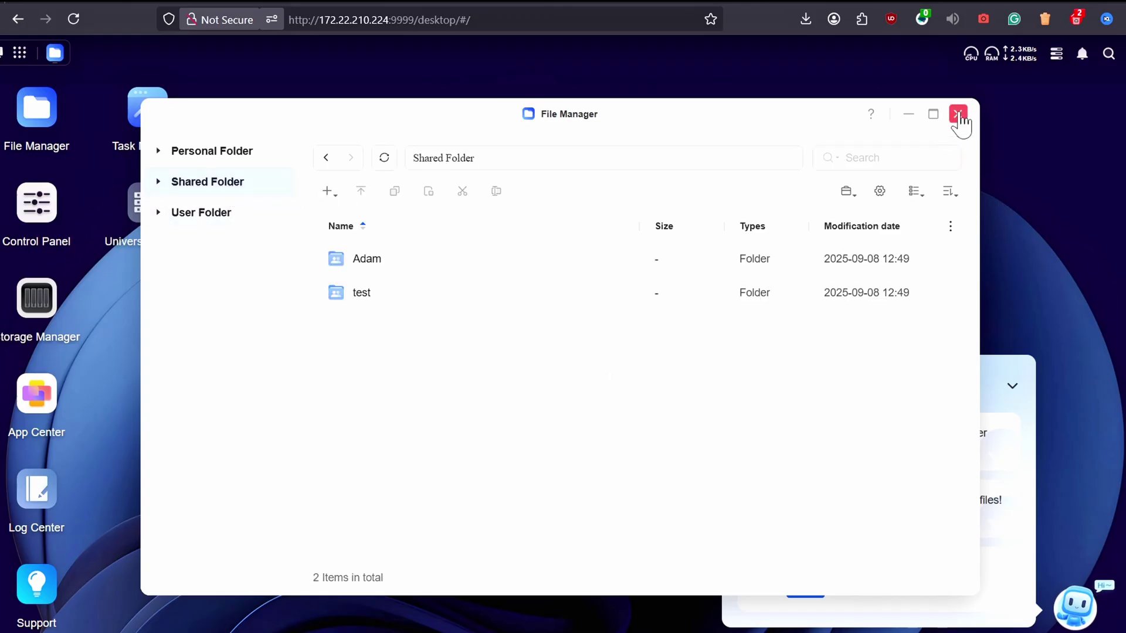
pyautogui.click(960, 115)
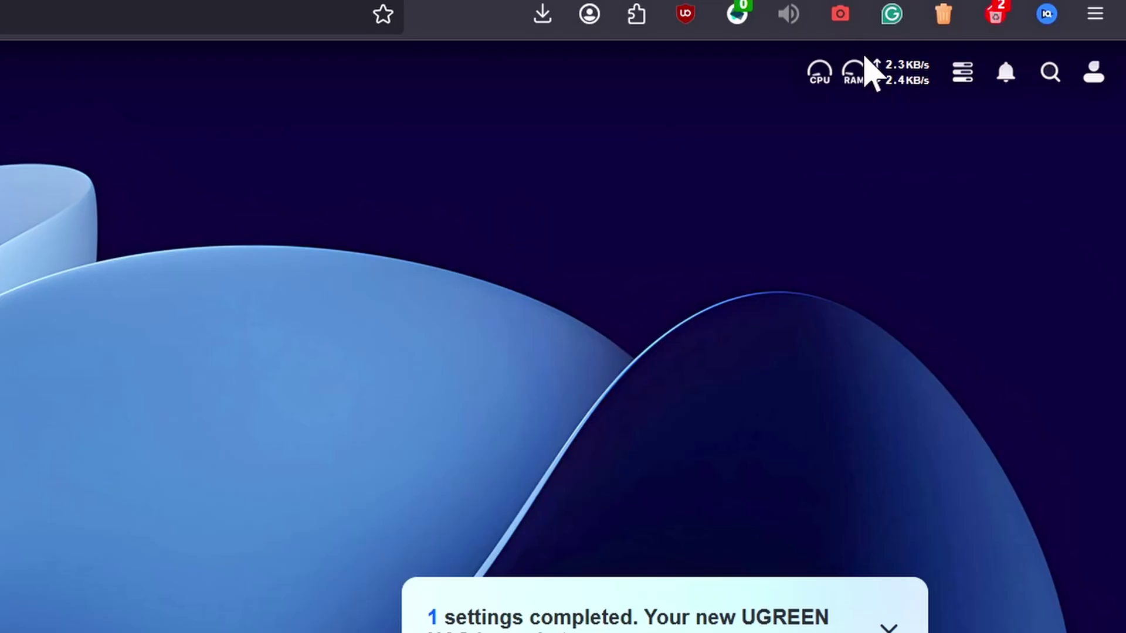
# Open Task Manager maximized and view the CPU utilization details
pyautogui.moveTo(994, 60)
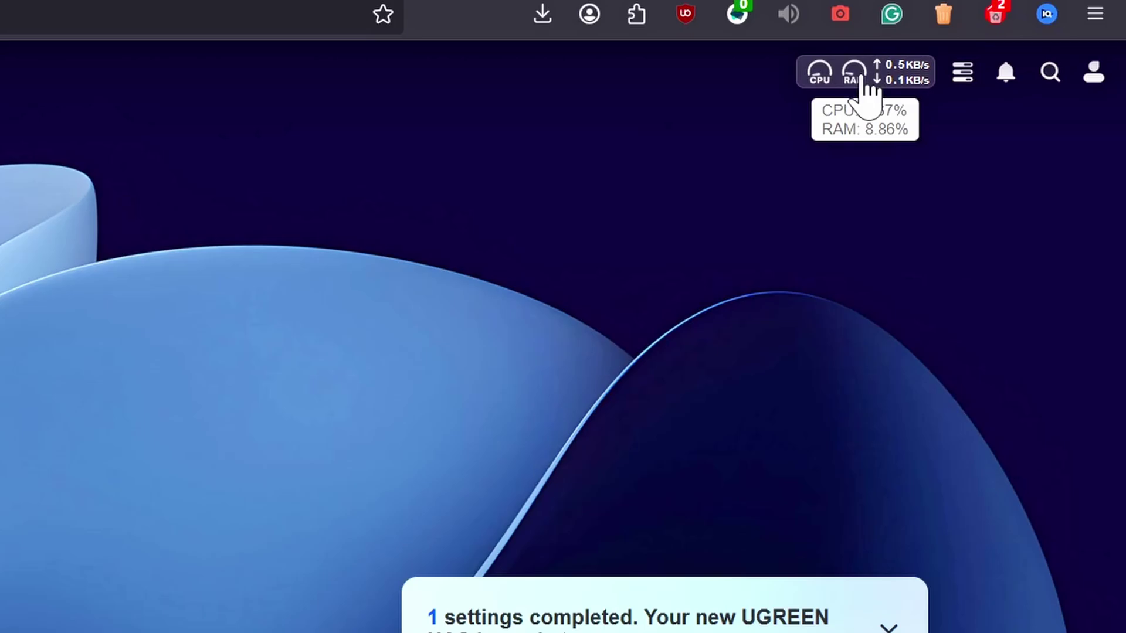
pyautogui.click(860, 80)
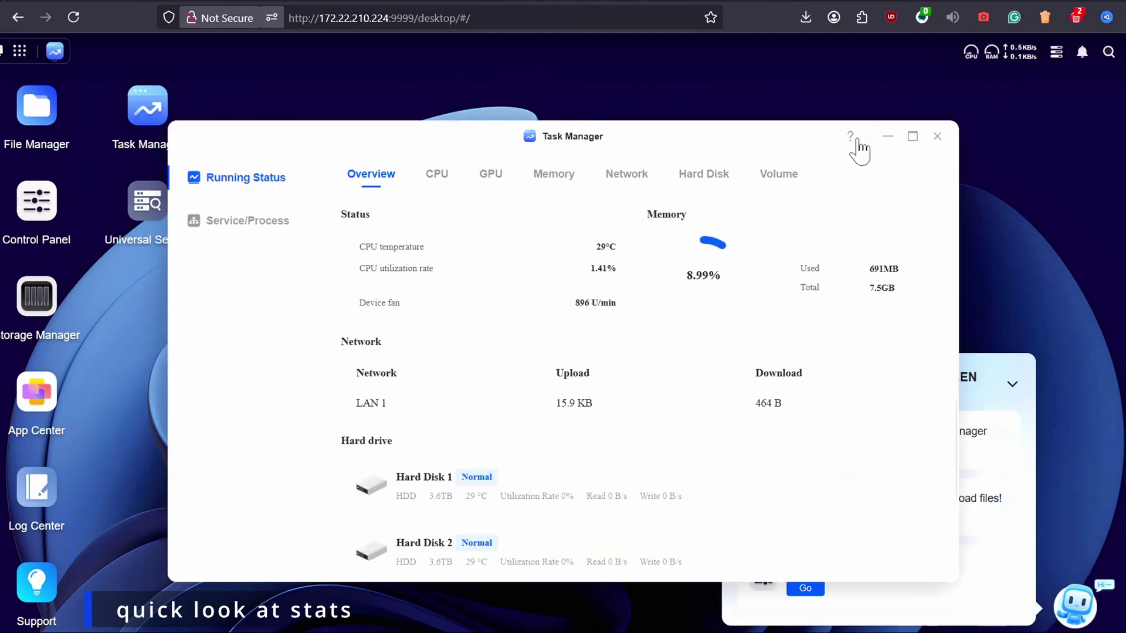
pyautogui.click(912, 137)
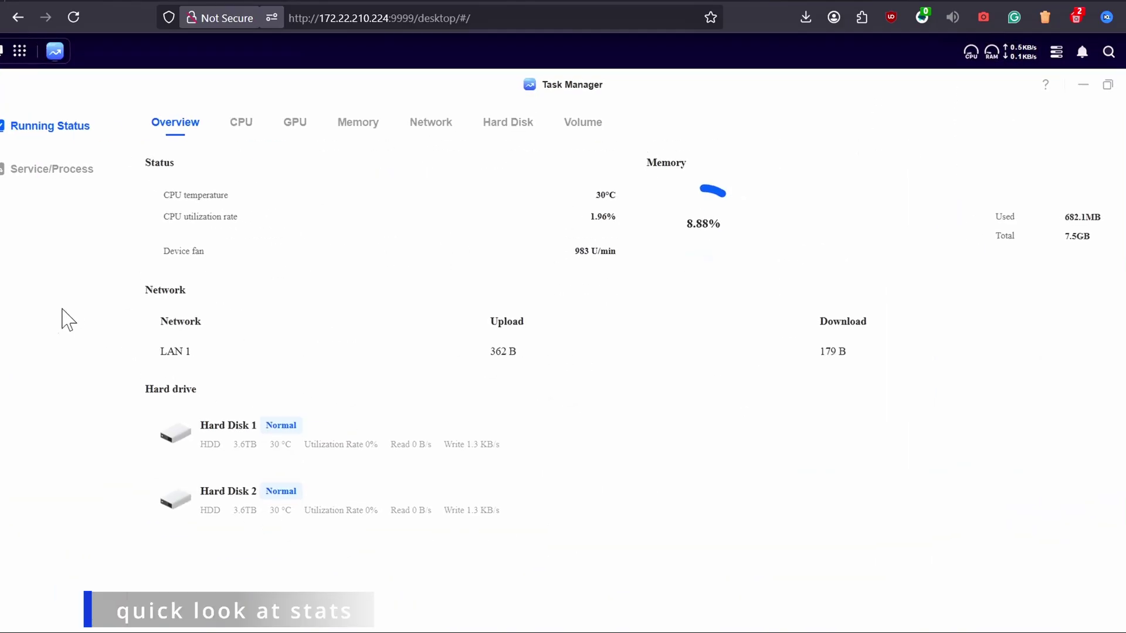
pyautogui.click(240, 140)
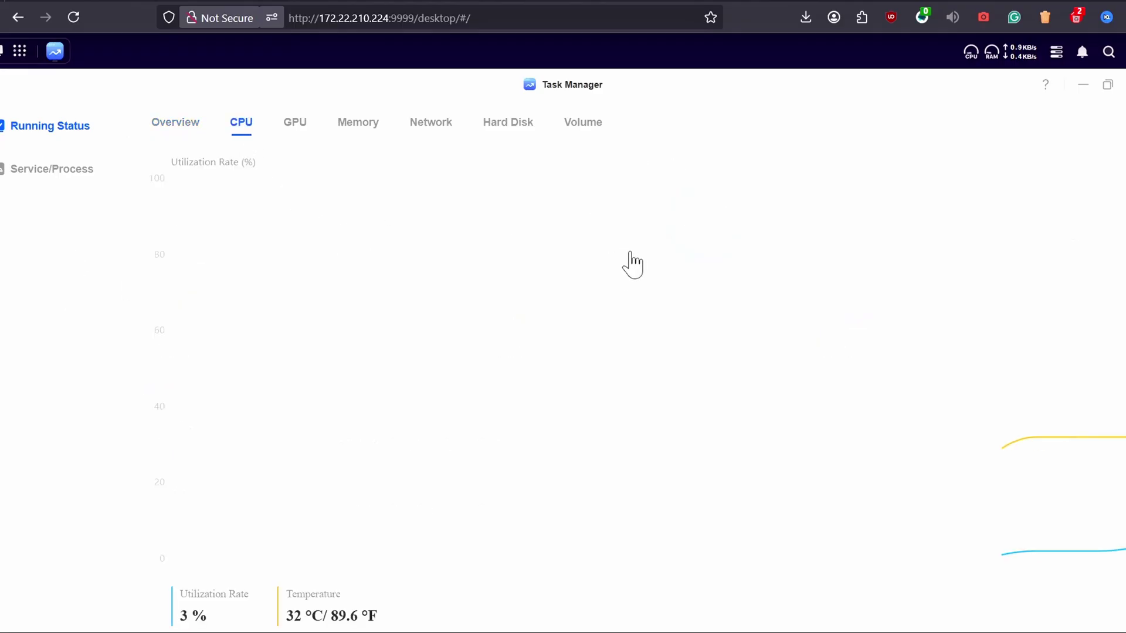
# Check GPU, memory, network, hard disk and volume statistics, then close Task Manager
pyautogui.click(310, 123)
pyautogui.click(356, 124)
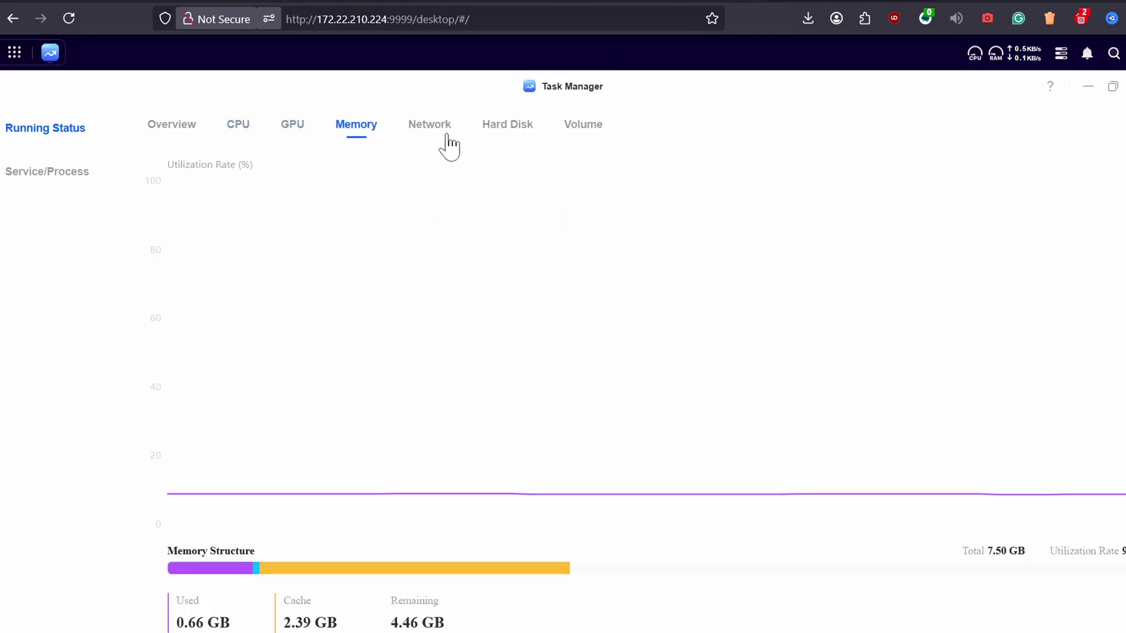
pyautogui.click(411, 123)
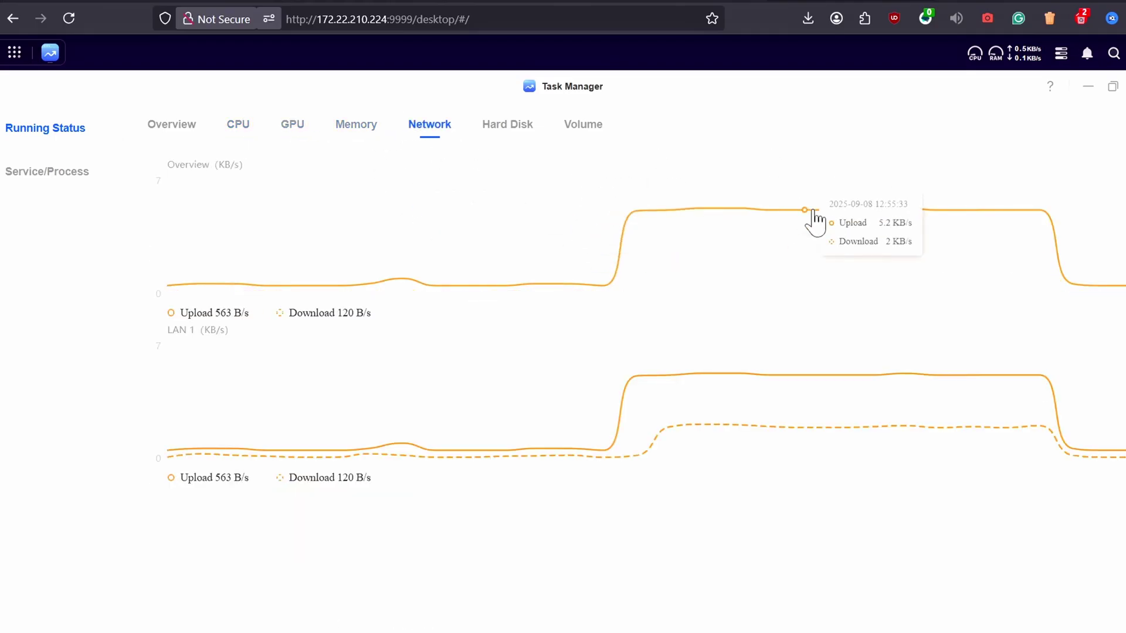
pyautogui.click(507, 140)
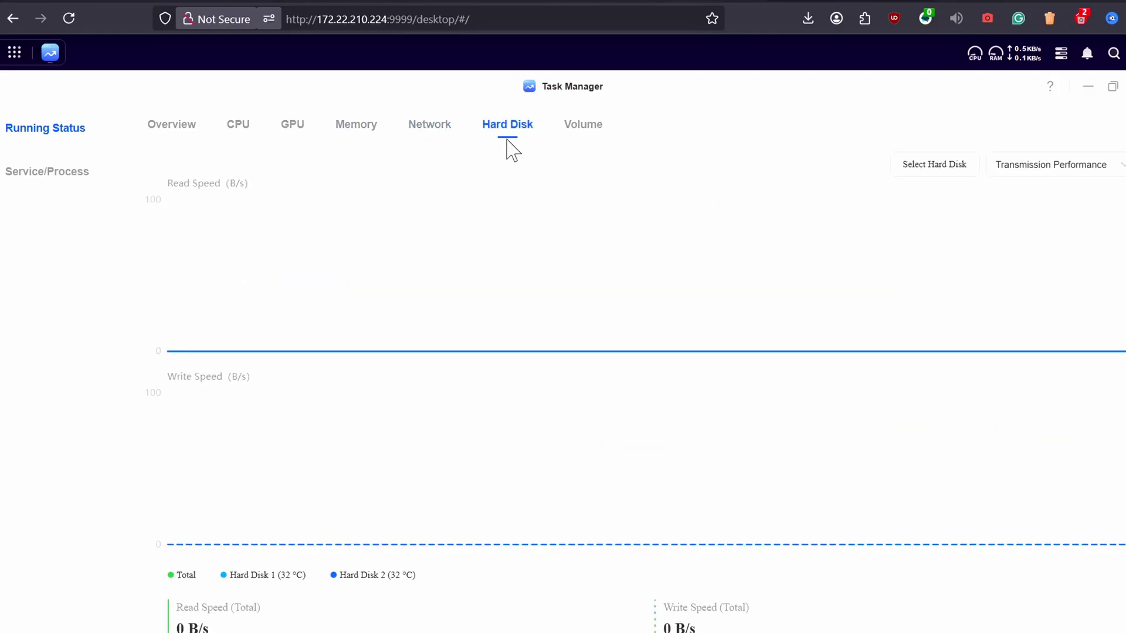
pyautogui.click(580, 136)
pyautogui.click(167, 128)
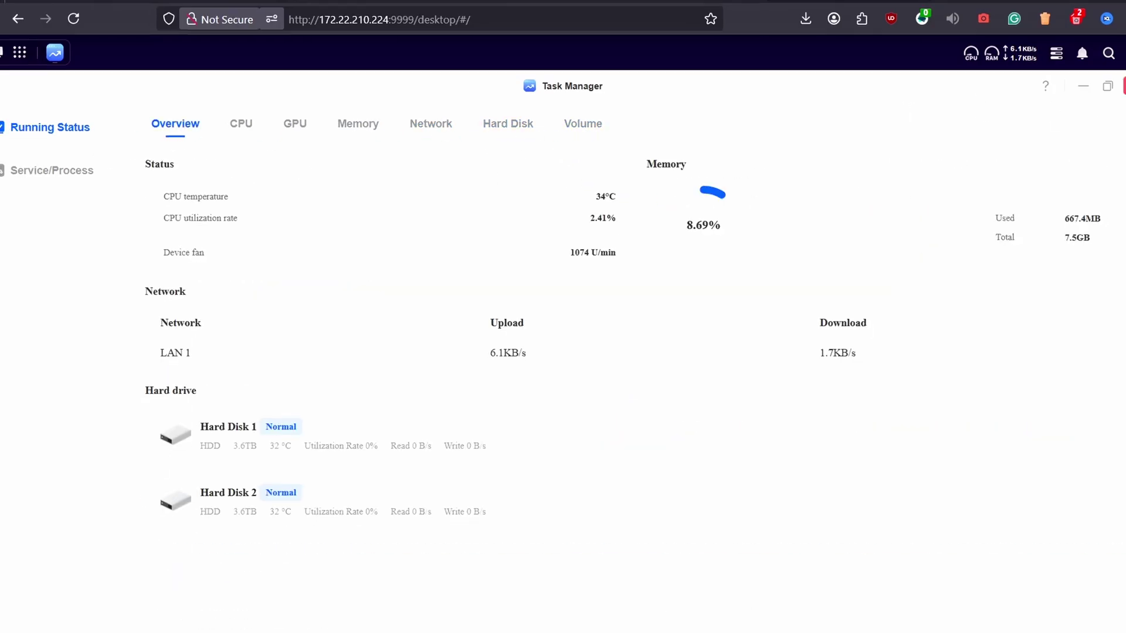
pyautogui.click(1084, 90)
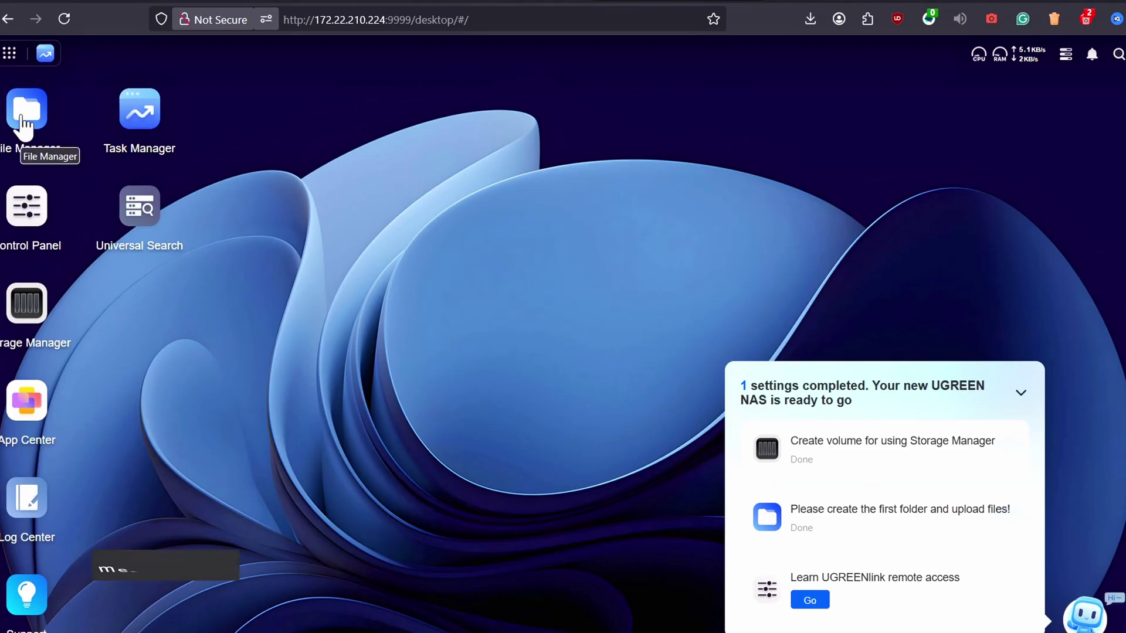
# In the Adam shared folder, start a folder upload that skips same-named files
pyautogui.click(22, 120)
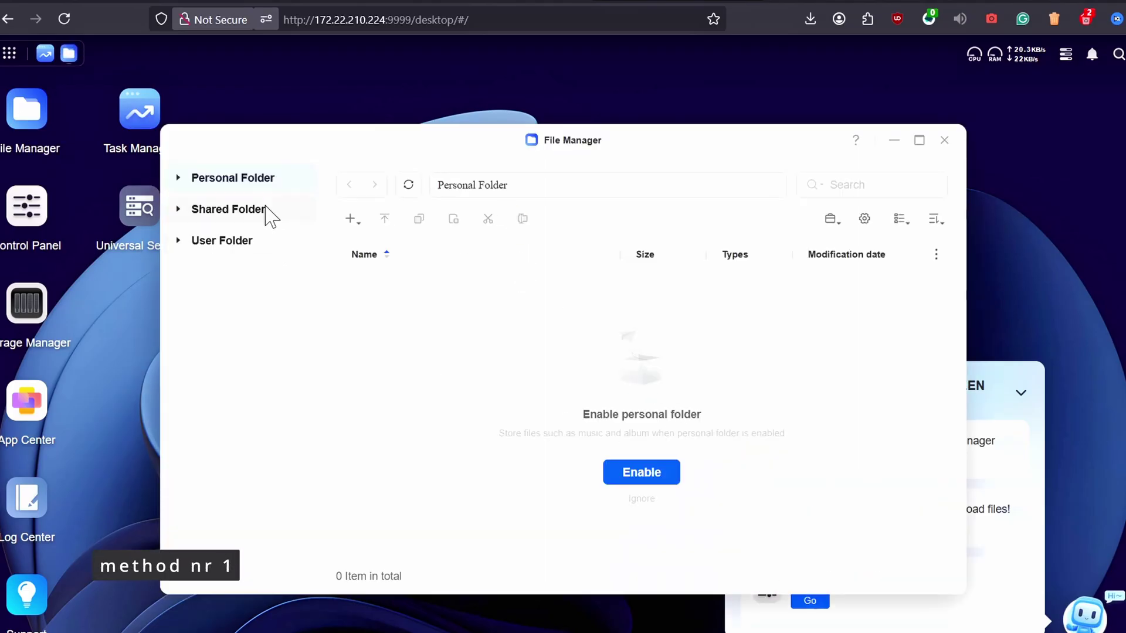
pyautogui.click(270, 212)
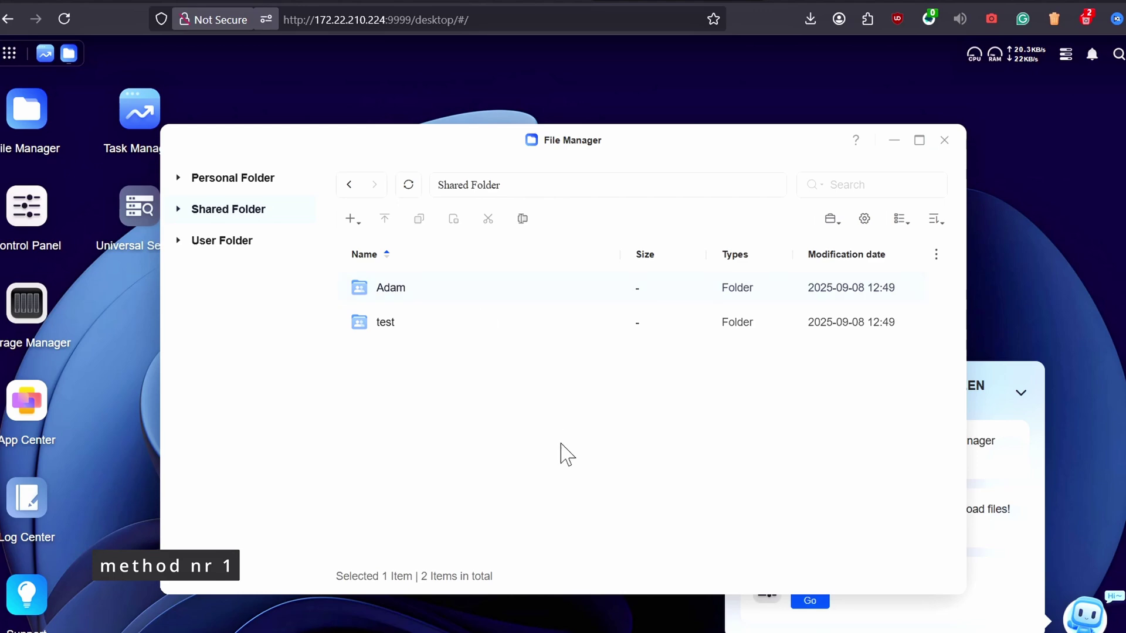
pyautogui.doubleClick(476, 295)
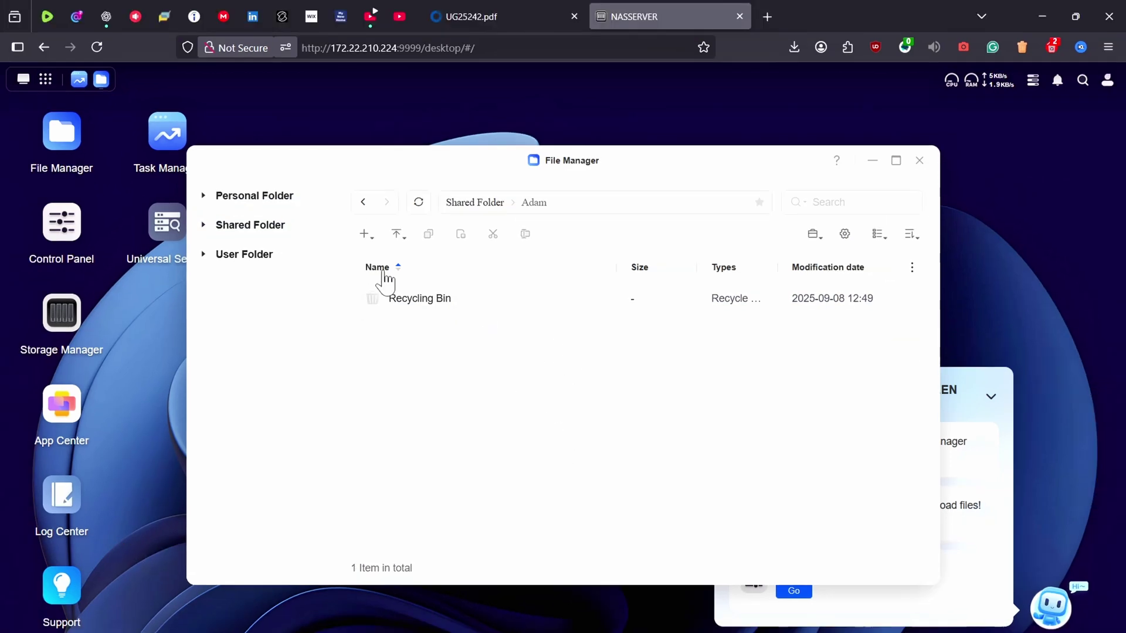
pyautogui.click(397, 240)
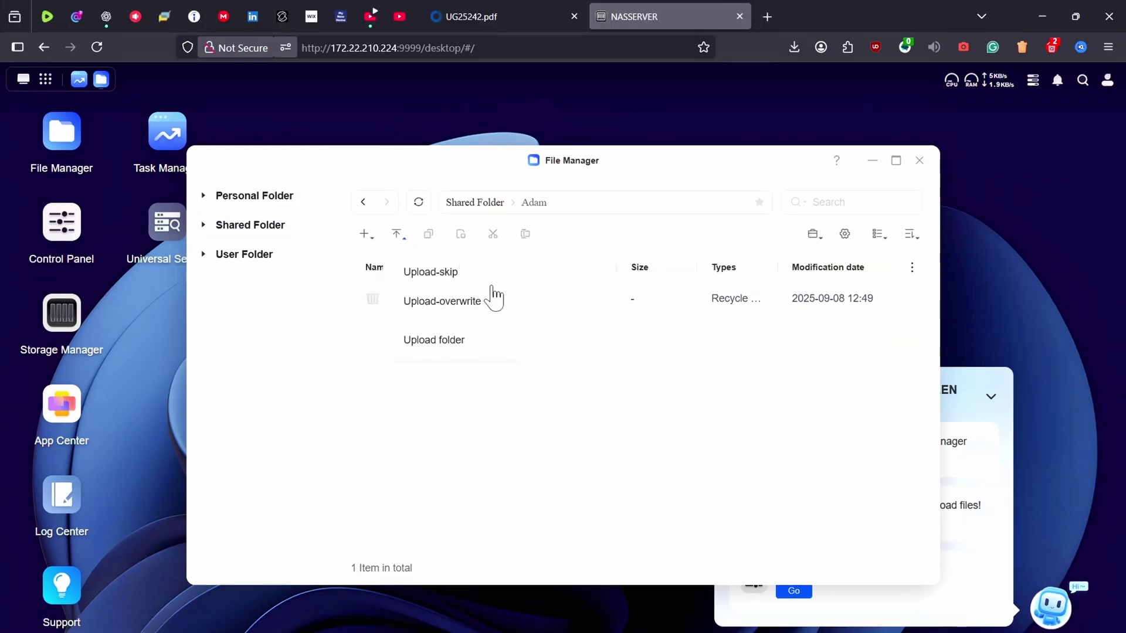
pyautogui.click(479, 340)
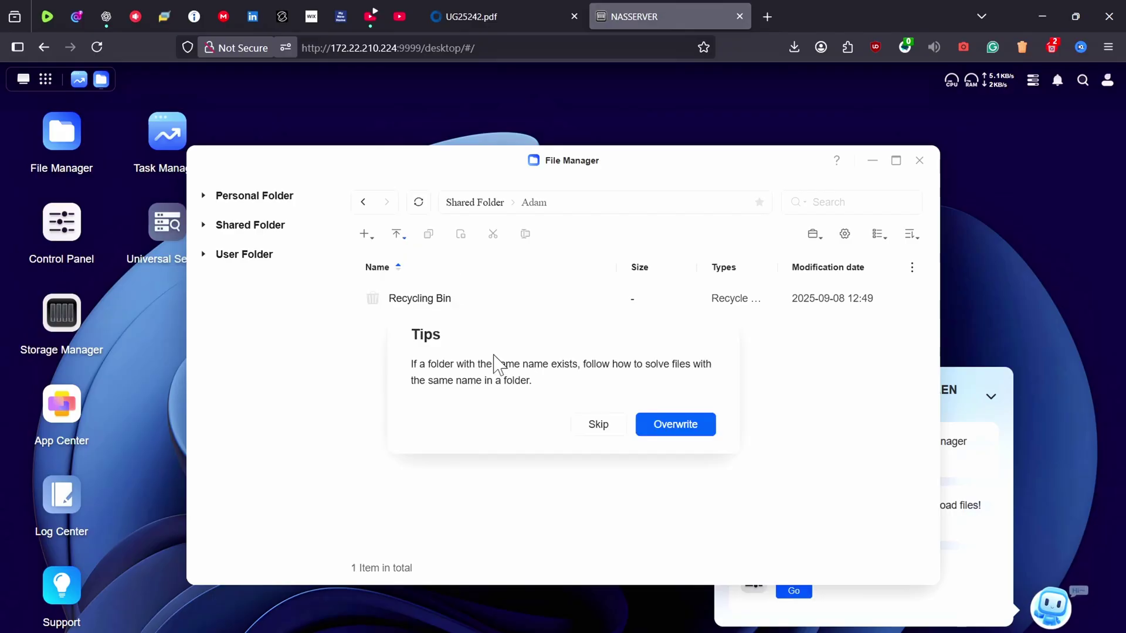
pyautogui.click(605, 431)
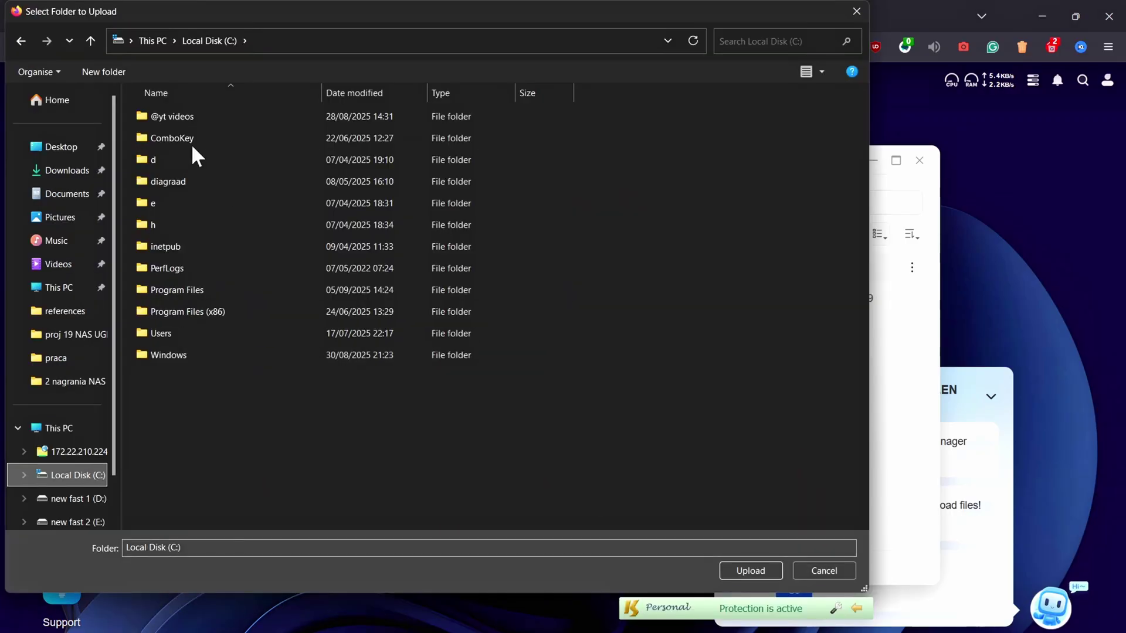
pyautogui.click(203, 119)
pyautogui.rightClick(205, 116)
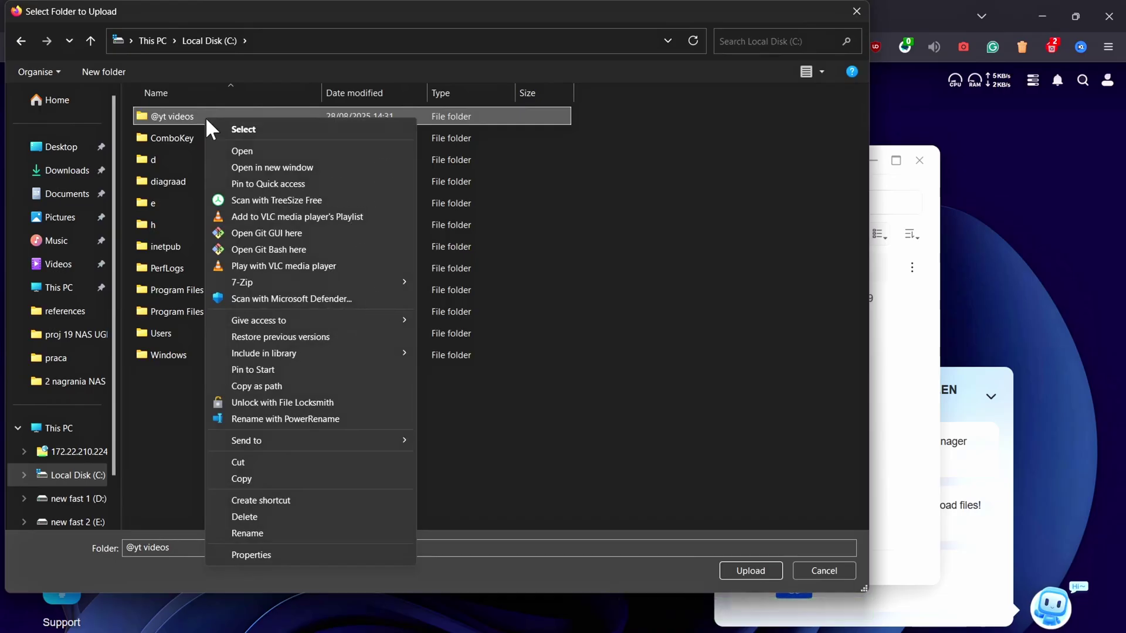
pyautogui.click(304, 551)
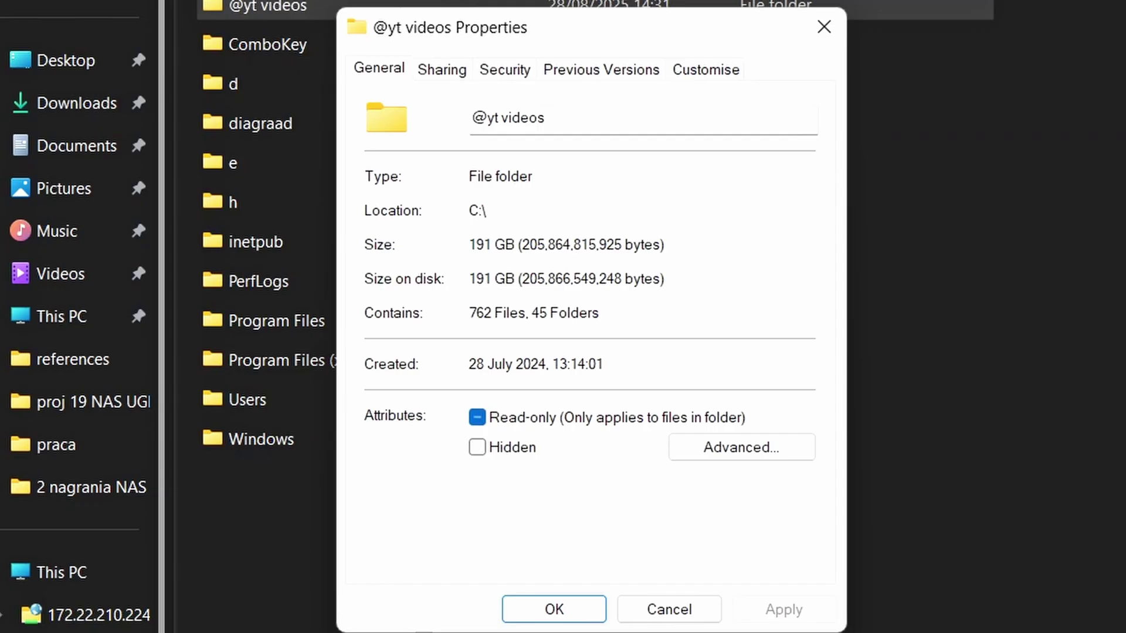
pyautogui.click(669, 610)
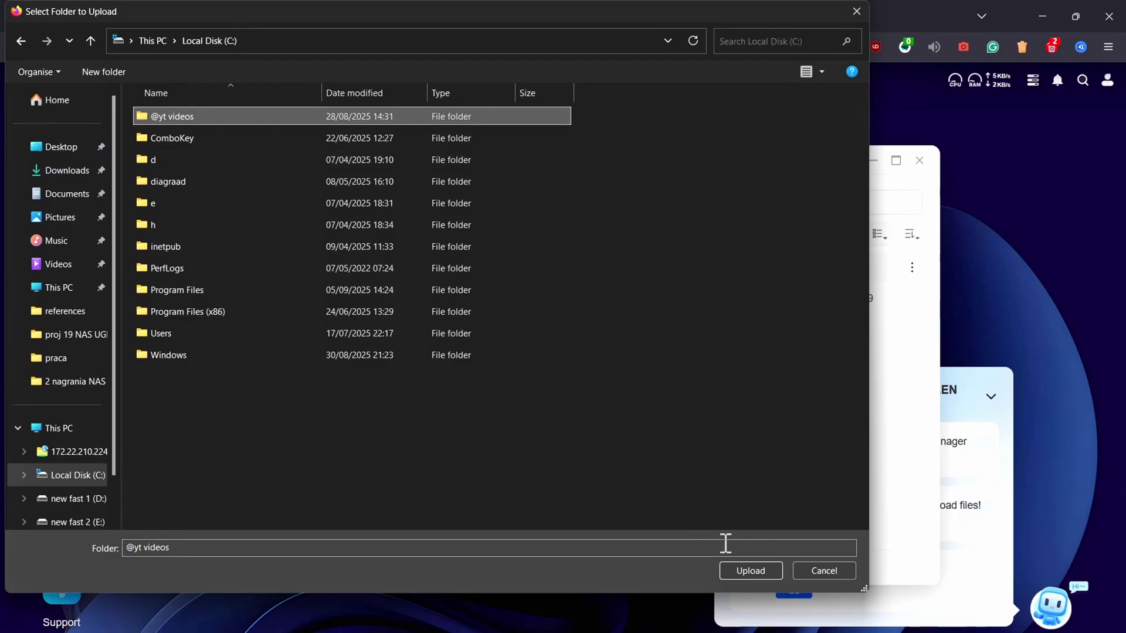
pyautogui.click(747, 569)
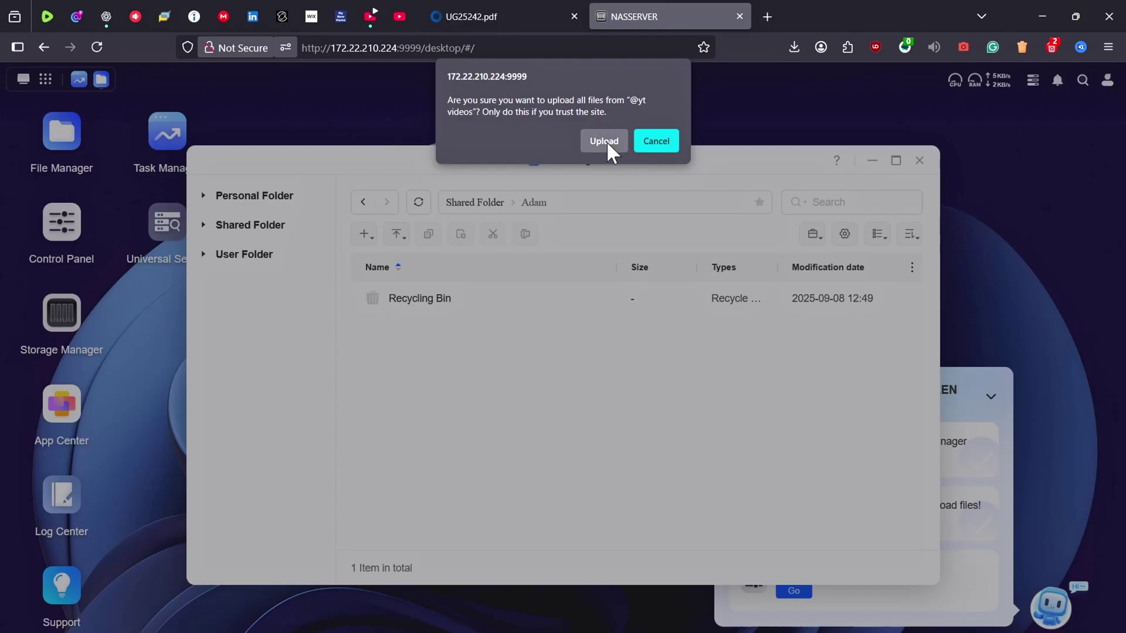
pyautogui.click(679, 231)
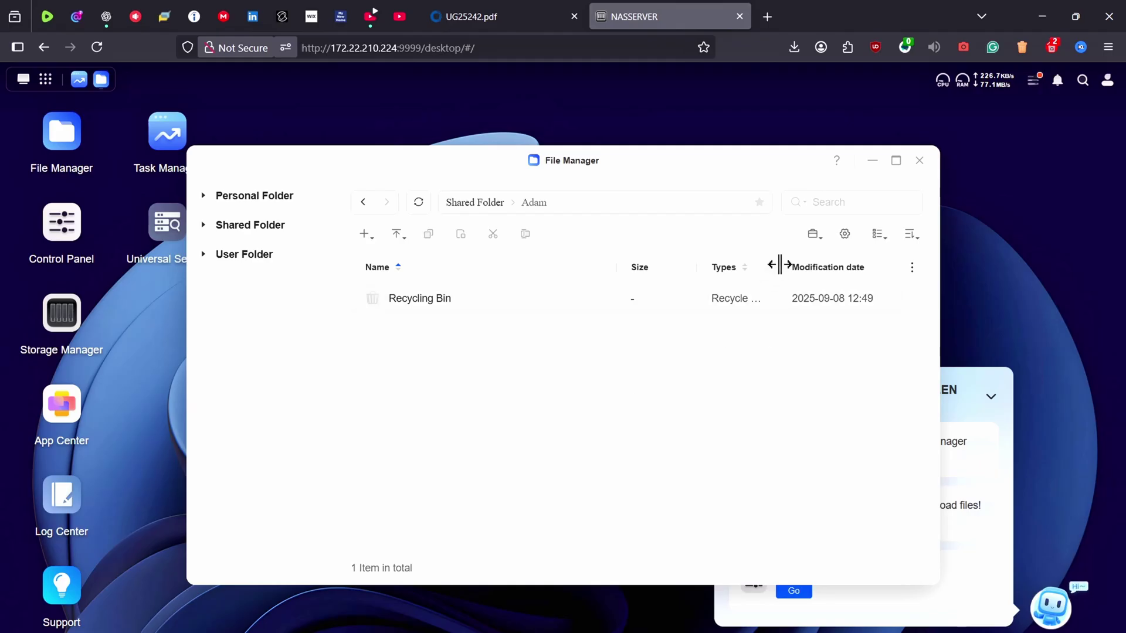
pyautogui.moveTo(780, 264); pyautogui.dragTo(801, 266)
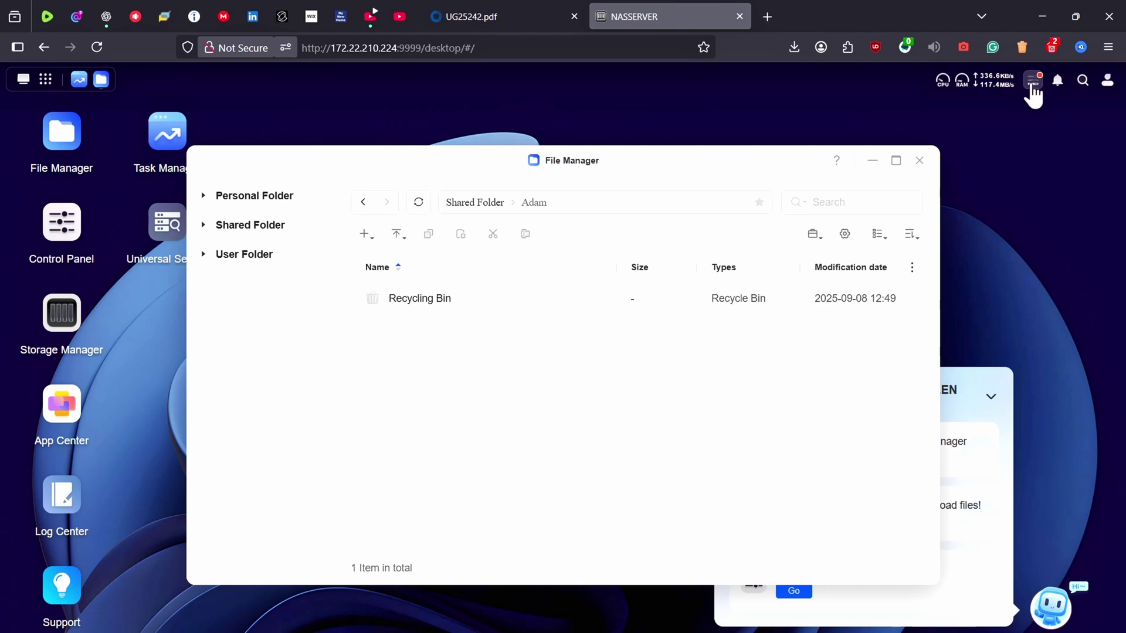
# Open Task Center to see the upload tasks, moving and widening its window
pyautogui.click(1034, 83)
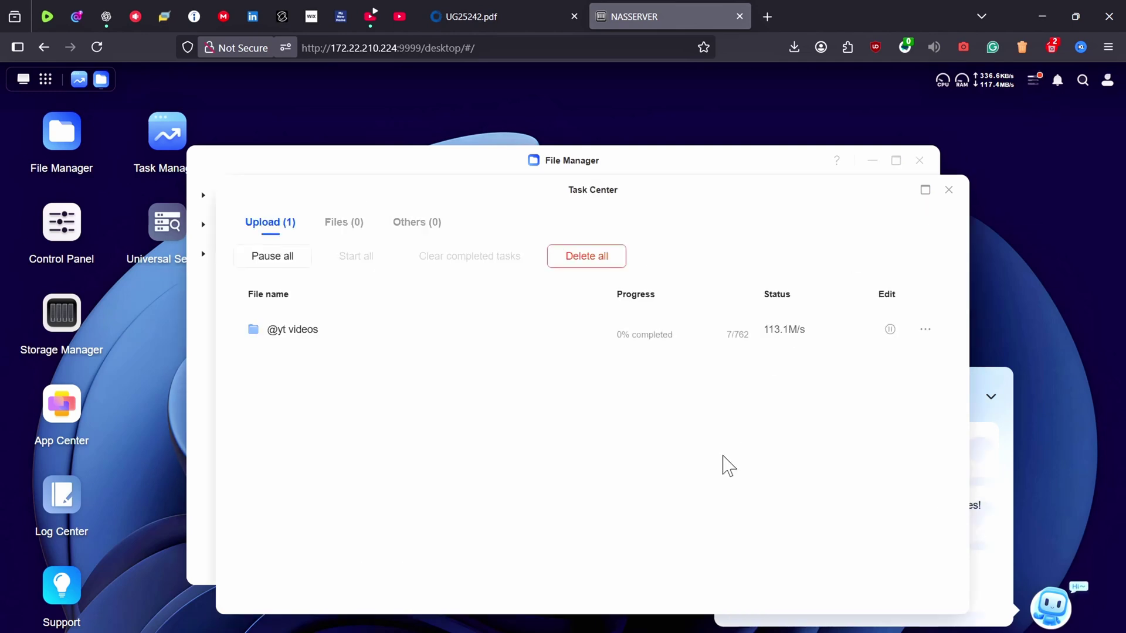
pyautogui.moveTo(712, 199); pyautogui.dragTo(599, 186)
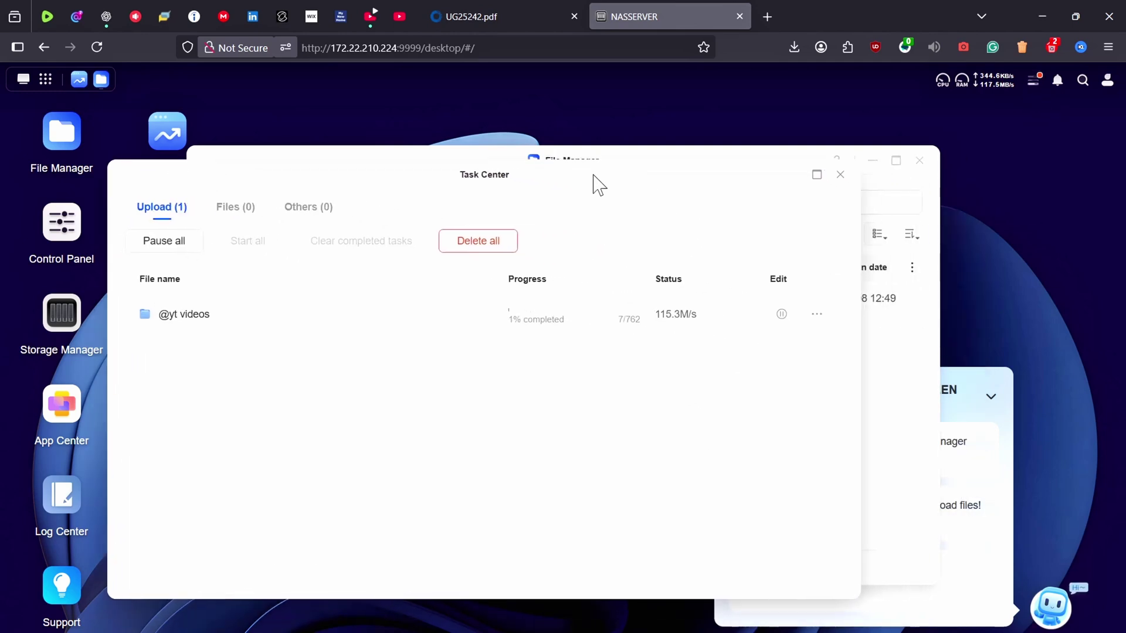
pyautogui.moveTo(854, 329); pyautogui.dragTo(925, 326)
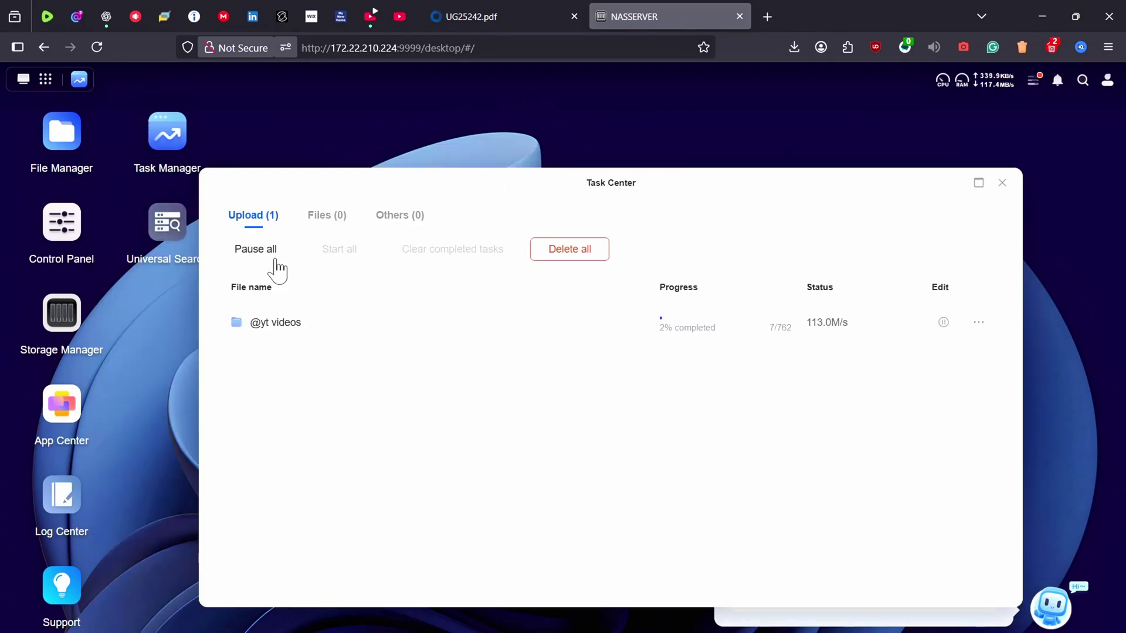
# In Task Manager, check CPU, GPU, memory, network and hard disk load during the upload
pyautogui.click(167, 157)
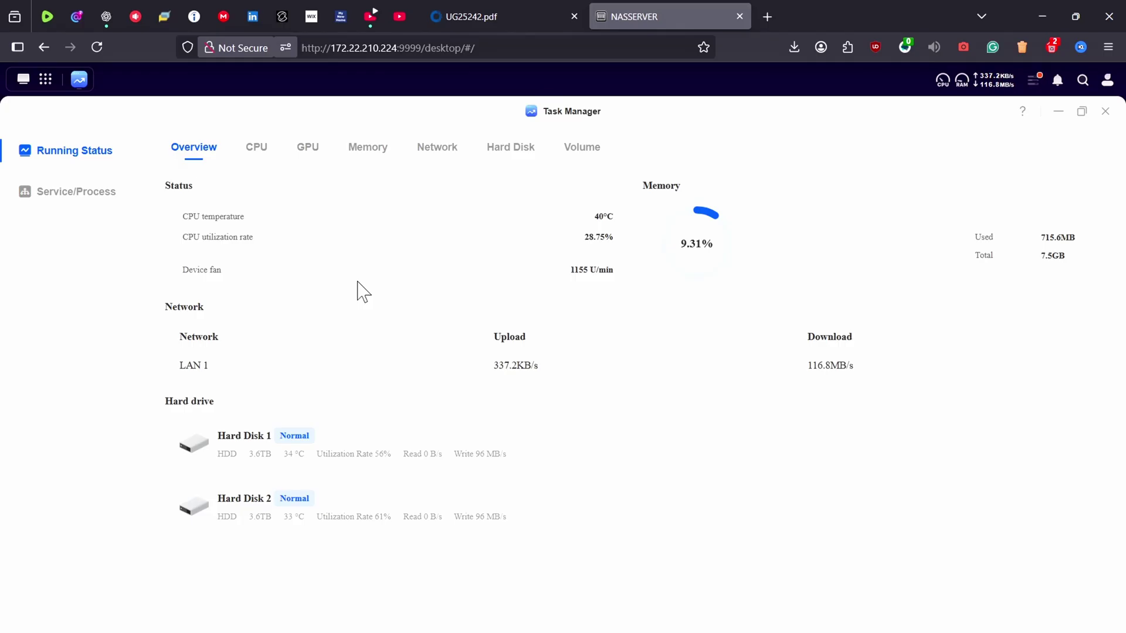
pyautogui.click(254, 150)
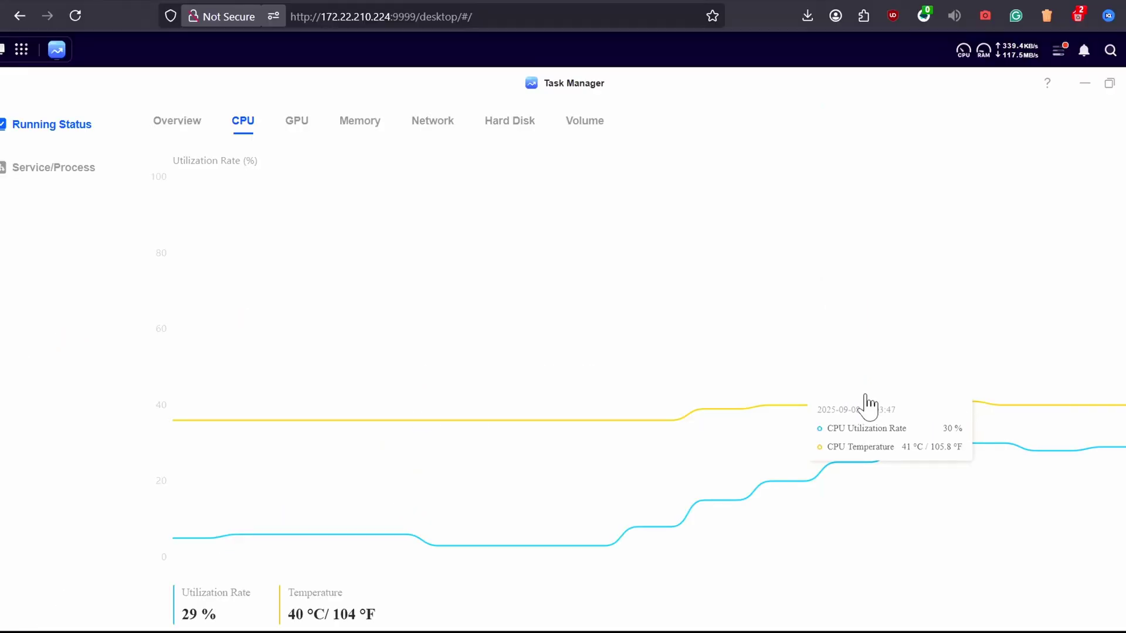
pyautogui.click(298, 127)
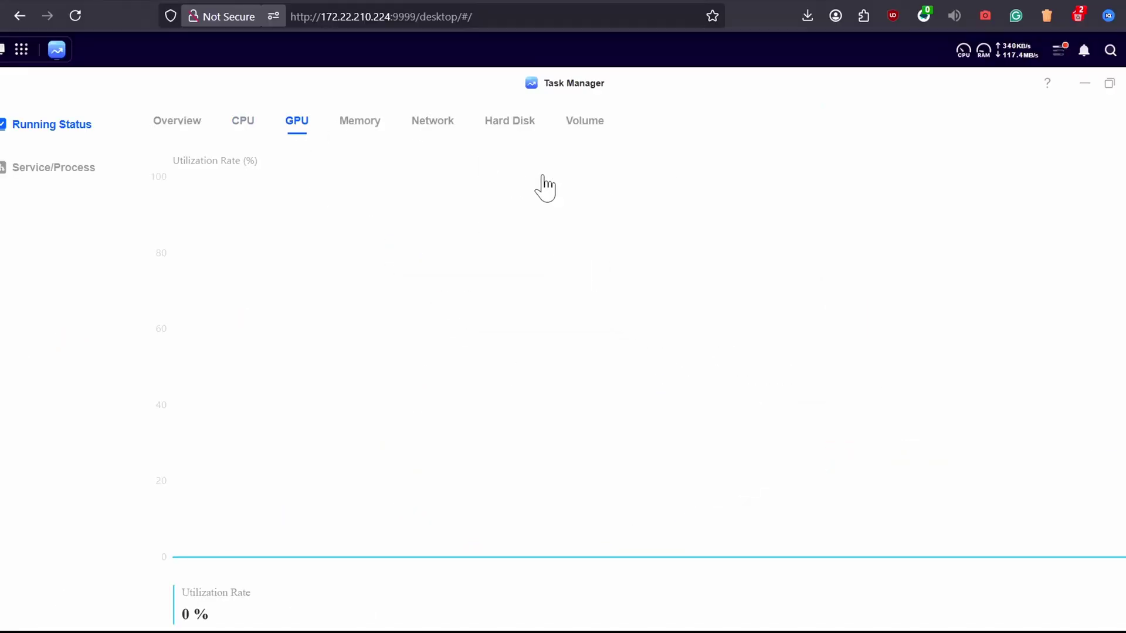
pyautogui.click(360, 128)
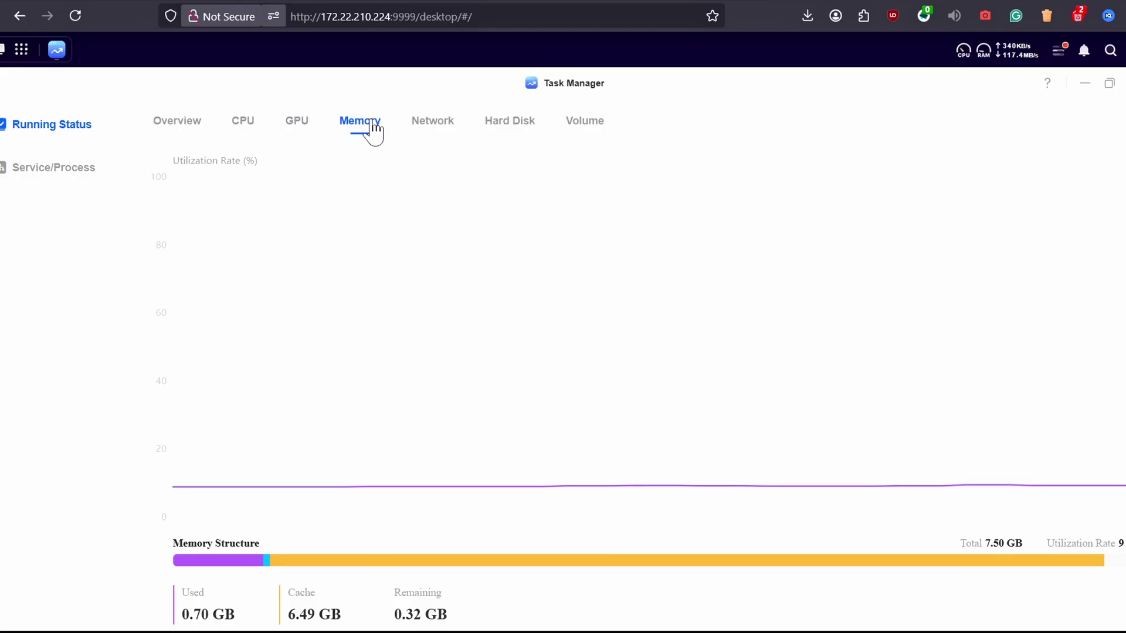
pyautogui.click(430, 127)
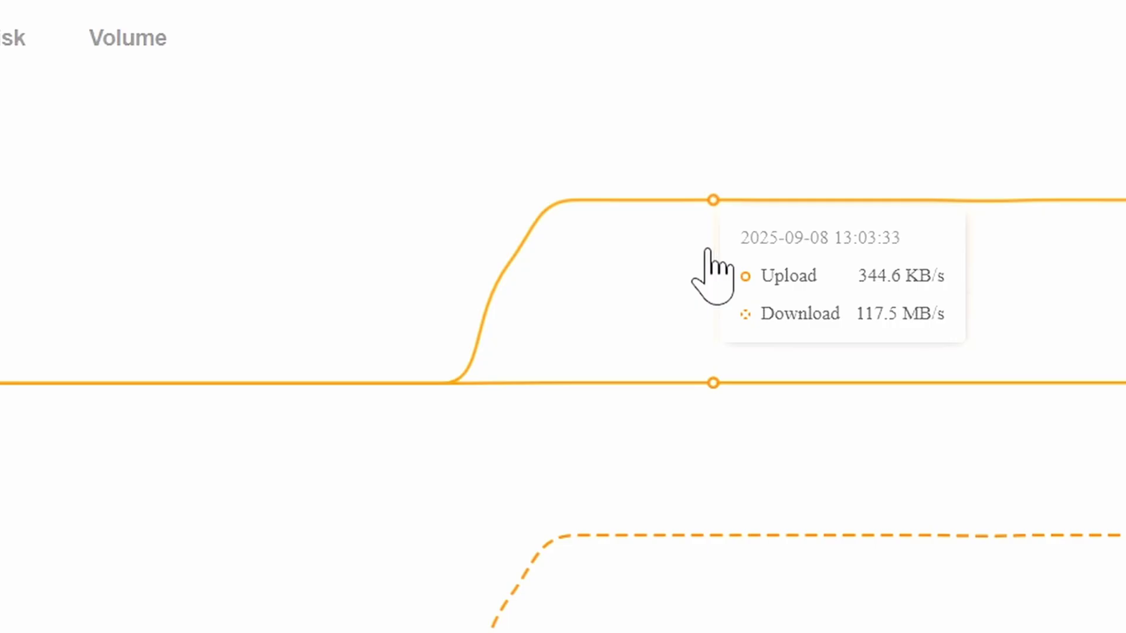
pyautogui.click(508, 120)
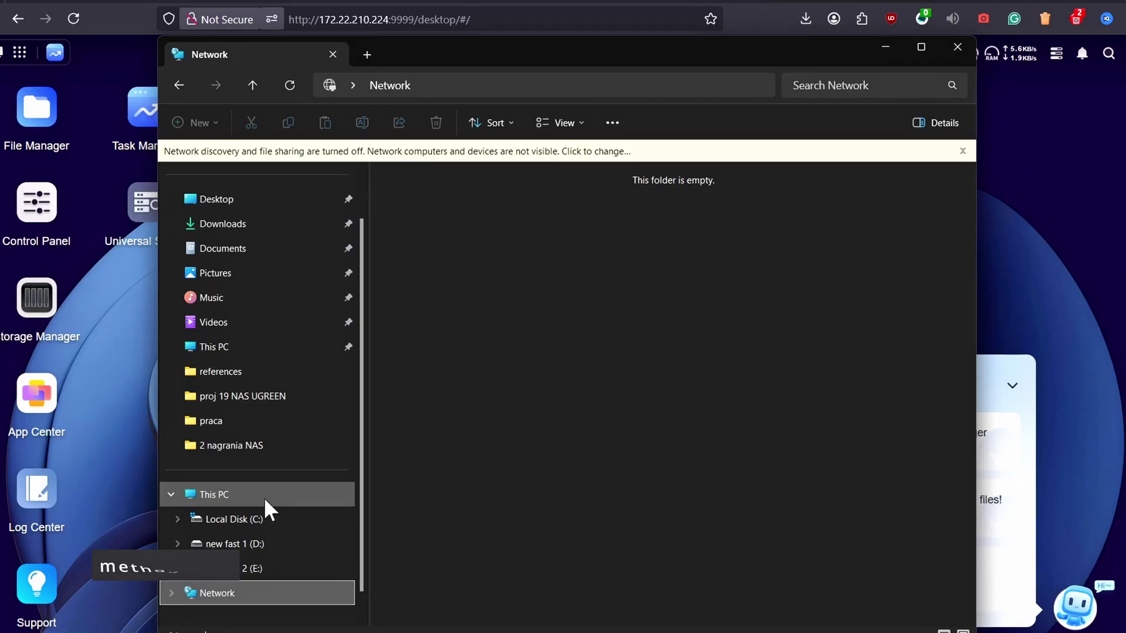
# From This PC, start the Add Network Location wizard with a custom network location
pyautogui.click(264, 499)
pyautogui.rightClick(640, 329)
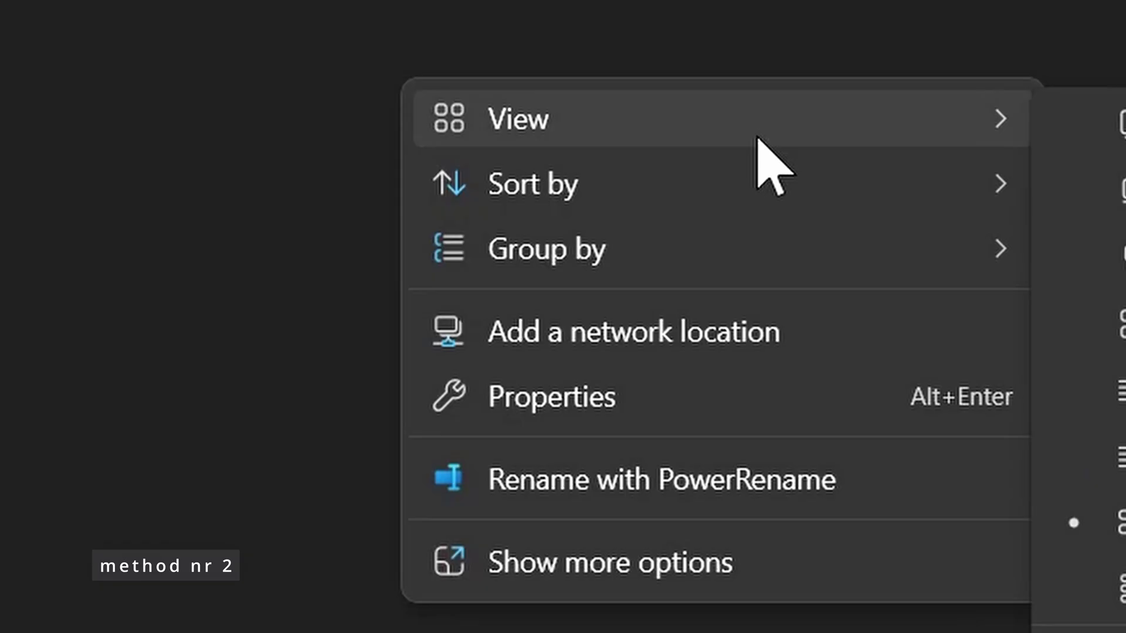
pyautogui.click(808, 350)
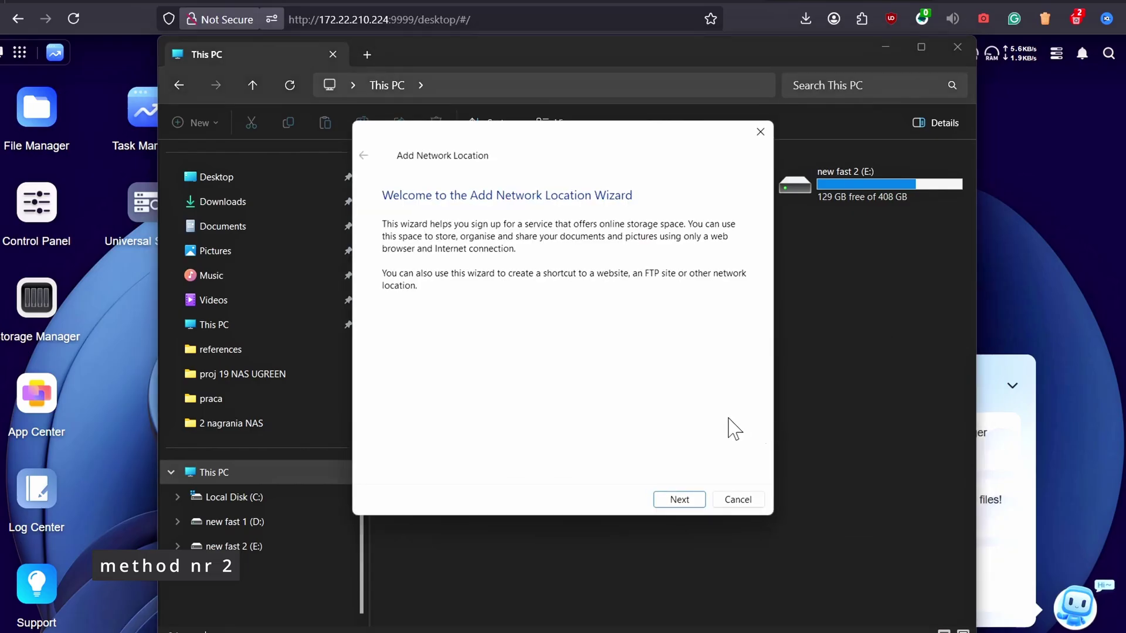
pyautogui.click(680, 499)
pyautogui.click(604, 241)
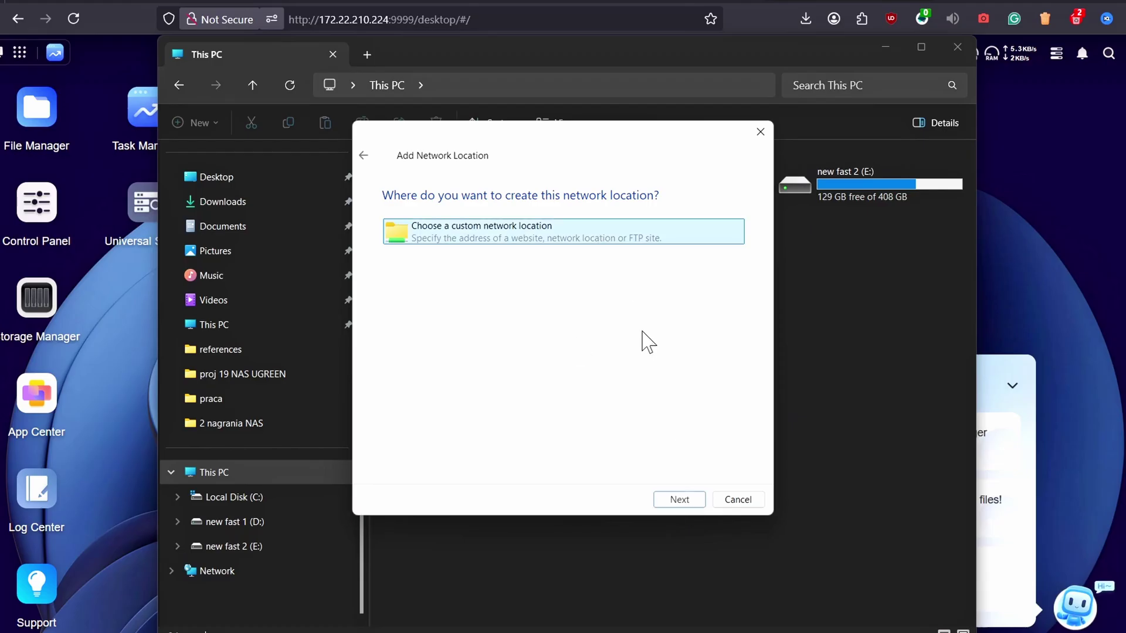
pyautogui.click(680, 499)
# Enter the address ftp://172.22.210.224 as the network location
pyautogui.click(719, 295)
pyautogui.click(639, 421)
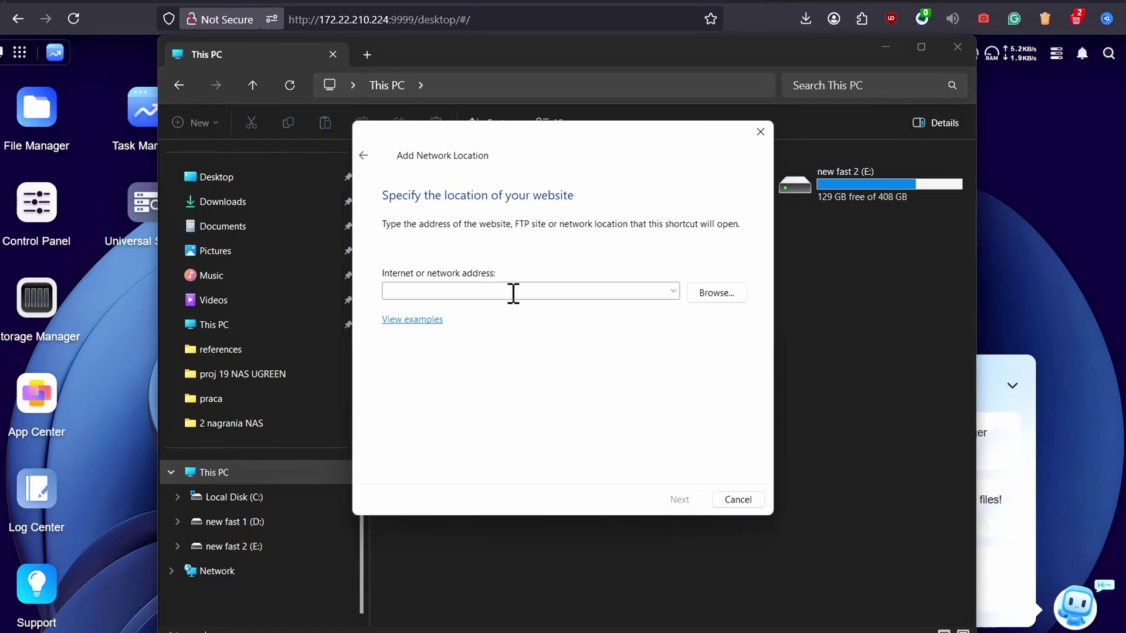
pyautogui.click(515, 291)
pyautogui.write('http://172.22.210.224:9999/desktop/#/')
pyautogui.press('BackSpace')
pyautogui.press('BackSpace')
pyautogui.press('BackSpace')
pyautogui.press('BackSpace')
pyautogui.press('BackSpace')
pyautogui.press('BackSpace')
pyautogui.press('BackSpace')
pyautogui.press('BackSpace')
pyautogui.press('BackSpace')
pyautogui.press('Home')
pyautogui.press('Delete')
pyautogui.press('Delete')
pyautogui.press('Delete')
pyautogui.press('Delete')
pyautogui.press('Delete')
pyautogui.press('Delete')
pyautogui.press('Delete')
pyautogui.write('ftp')
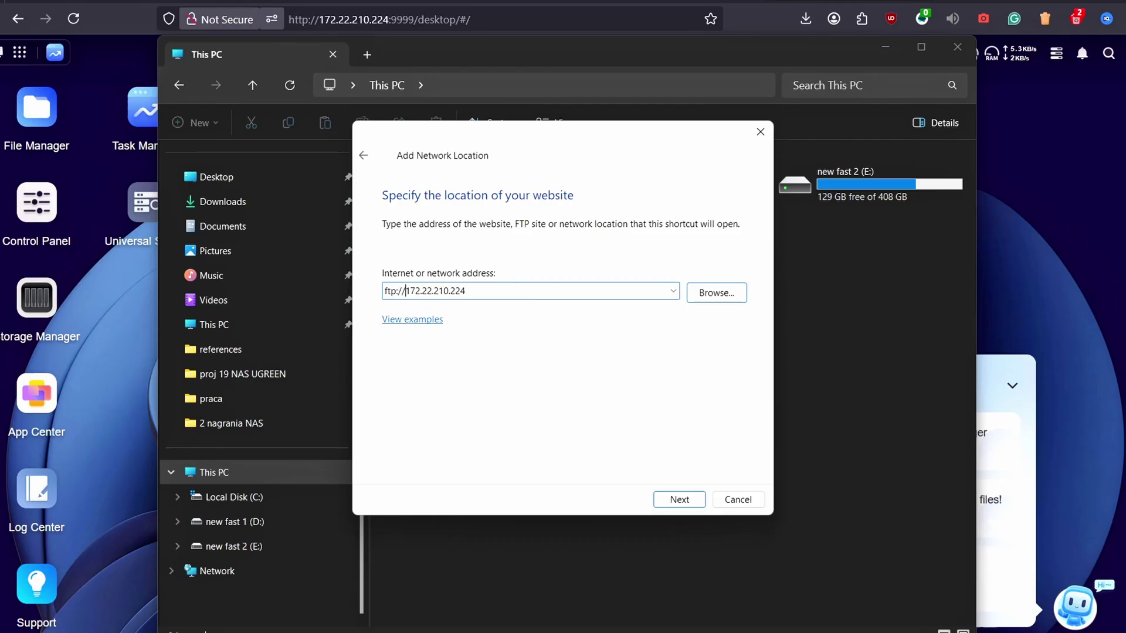
# Finish the wizard with anonymous log-on and the default name, then dismiss the connection error
pyautogui.click(680, 501)
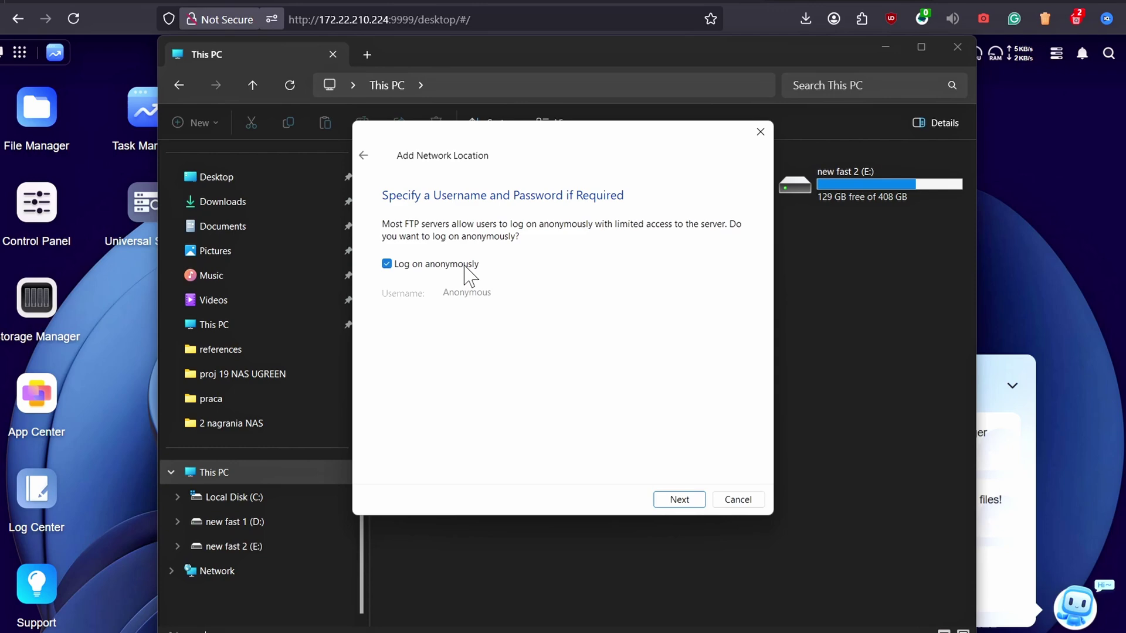
pyautogui.click(682, 502)
pyautogui.click(678, 500)
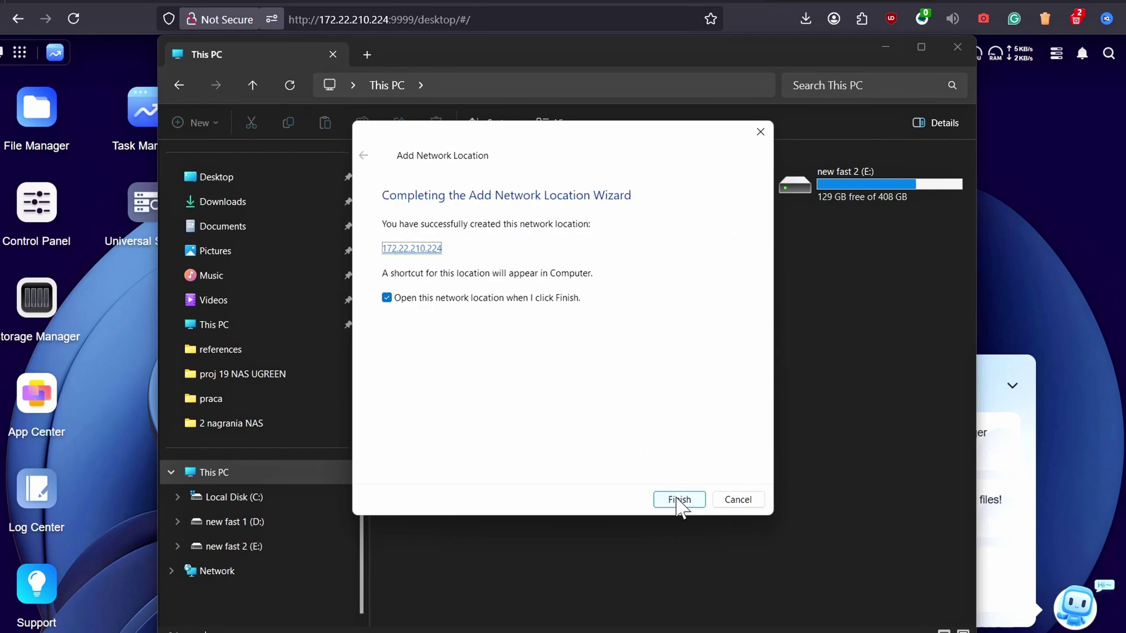
pyautogui.click(679, 500)
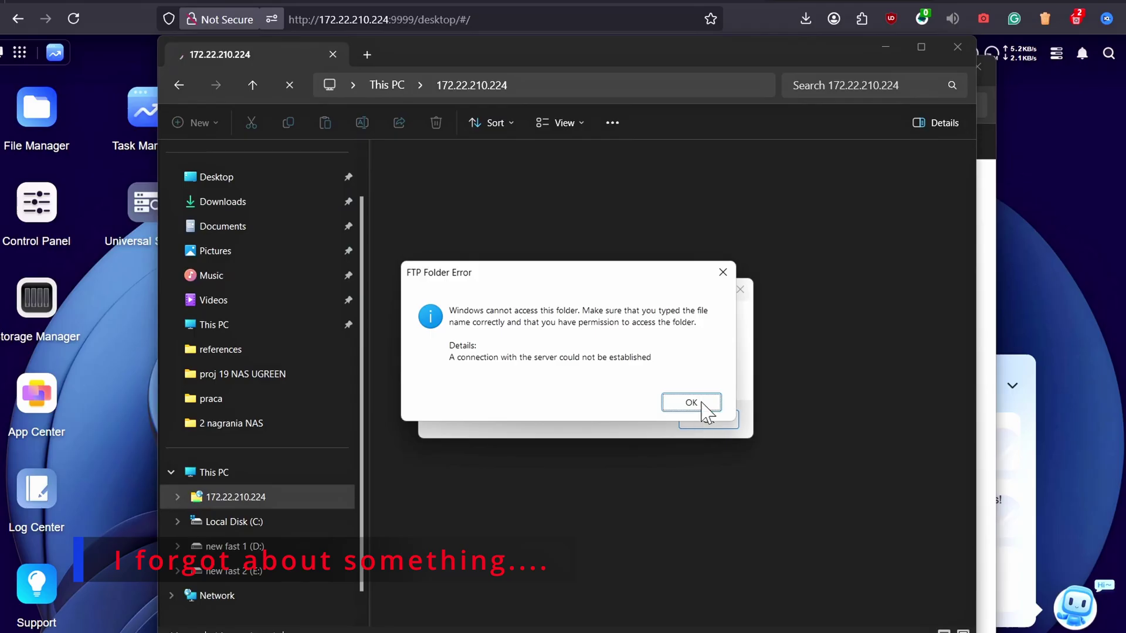
pyautogui.click(704, 405)
# Close the extra Explorer window and dismiss the second FTP error
pyautogui.moveTo(565, 72); pyautogui.dragTo(548, 205)
pyautogui.click(882, 206)
pyautogui.click(714, 422)
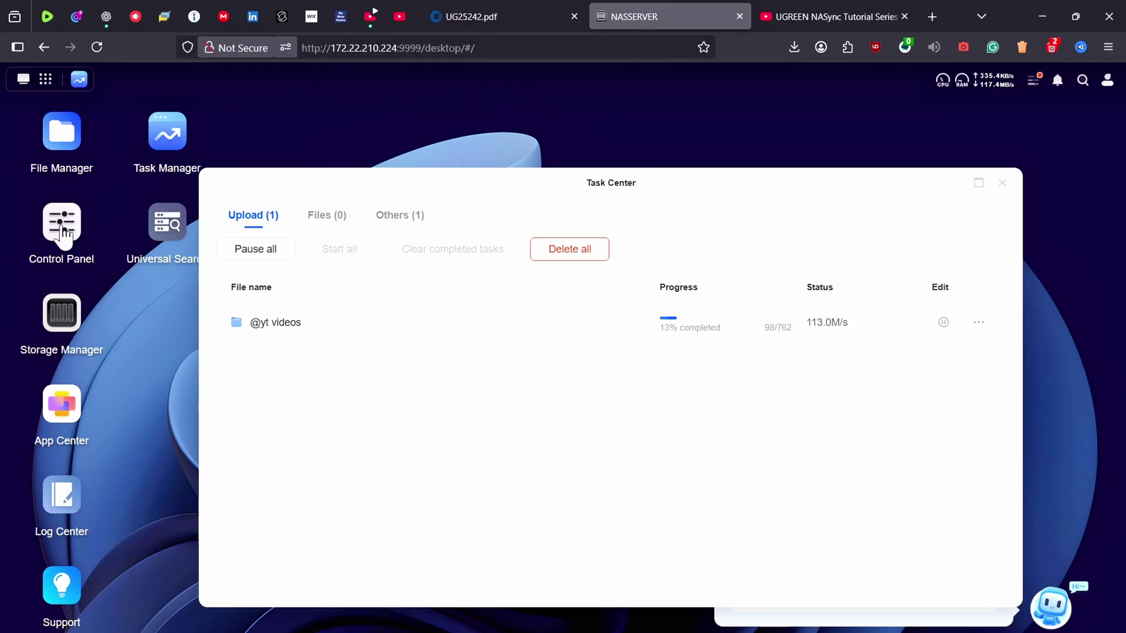
# In Control Panel > File Service > FTP, enable FTP and FTPS and apply
pyautogui.click(61, 225)
pyautogui.click(350, 283)
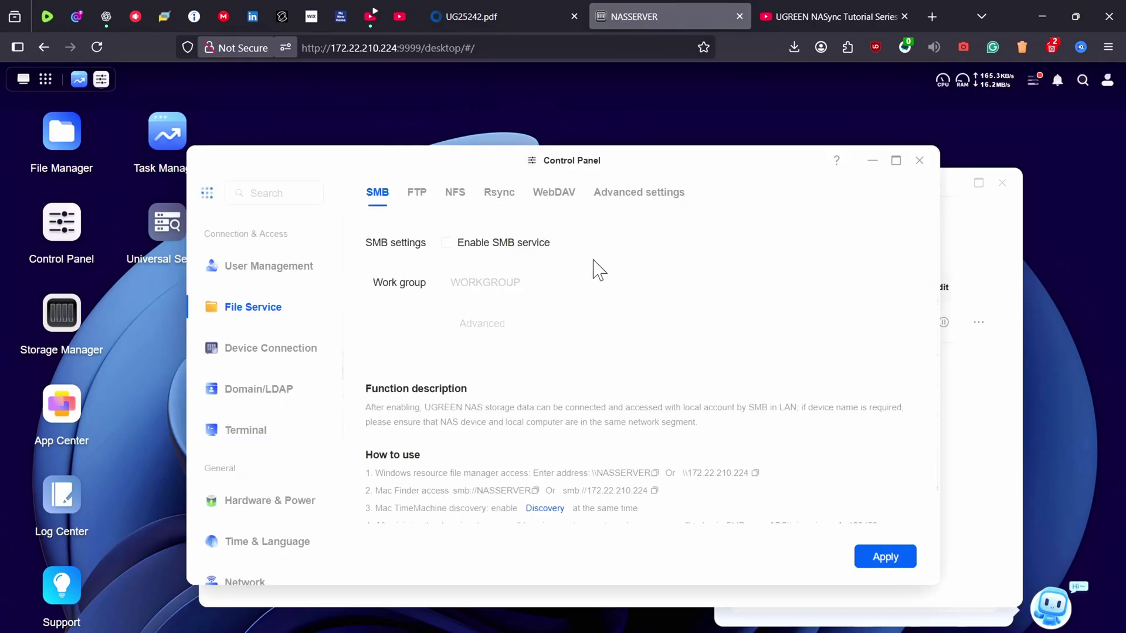
pyautogui.click(417, 191)
pyautogui.click(487, 249)
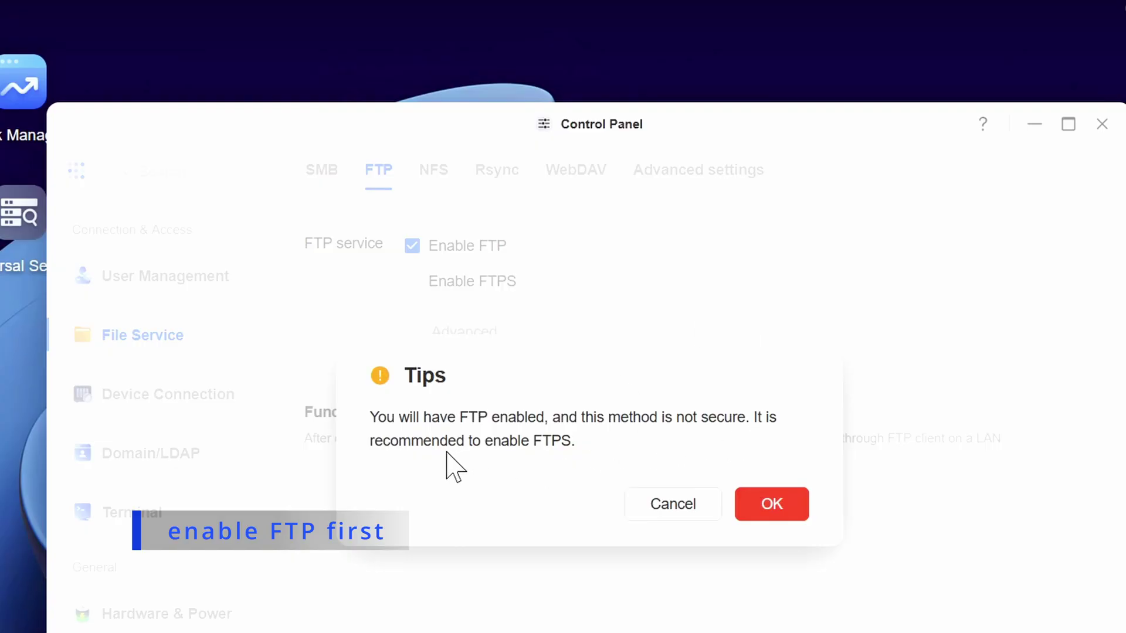
pyautogui.click(785, 510)
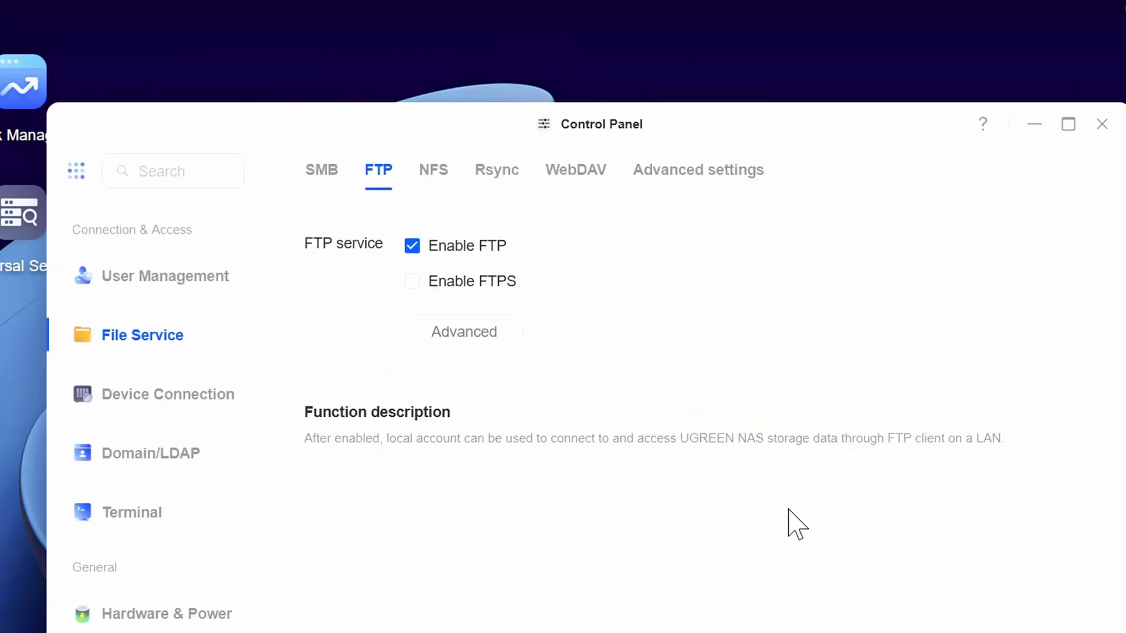
pyautogui.click(437, 286)
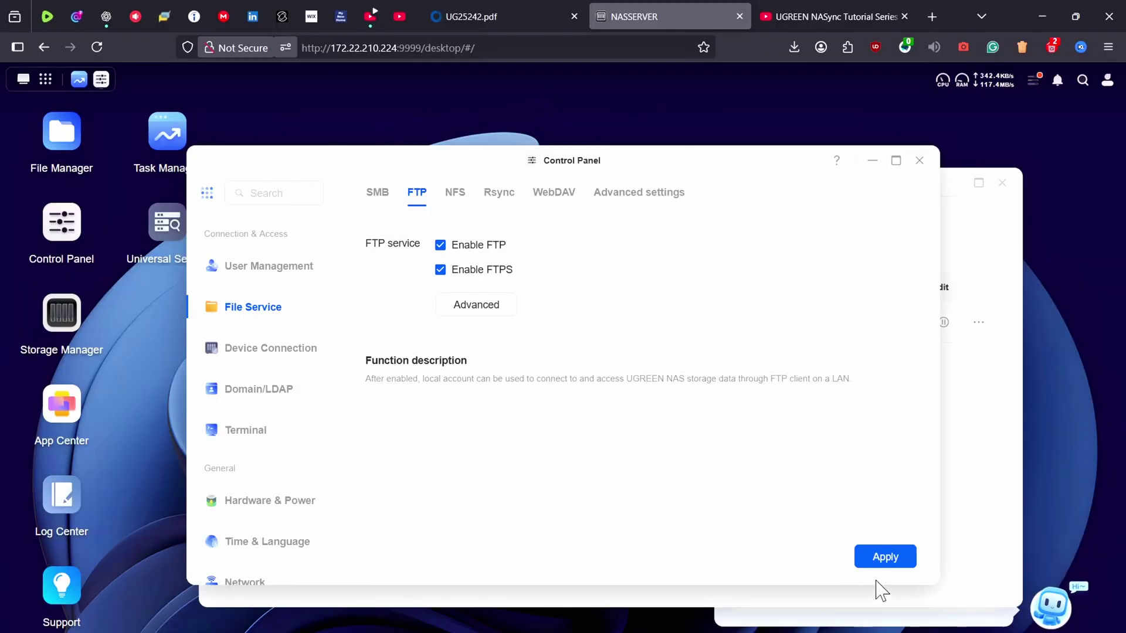
pyautogui.click(890, 564)
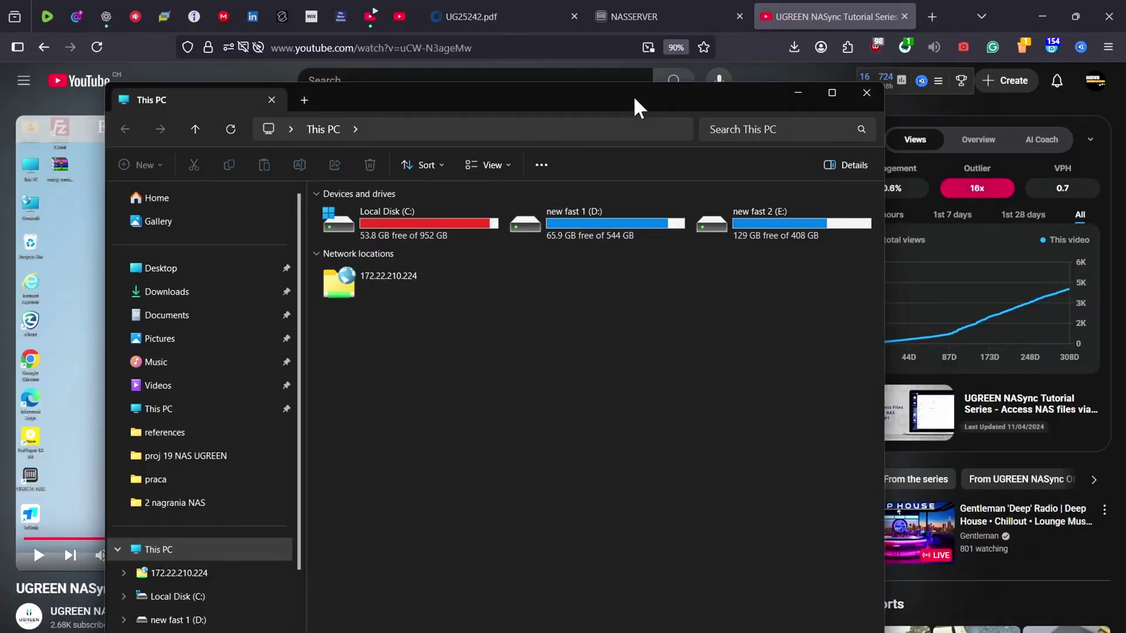
# Open the 172.22.210.224 location and log on with the NAS account, saving the password
pyautogui.click(551, 258)
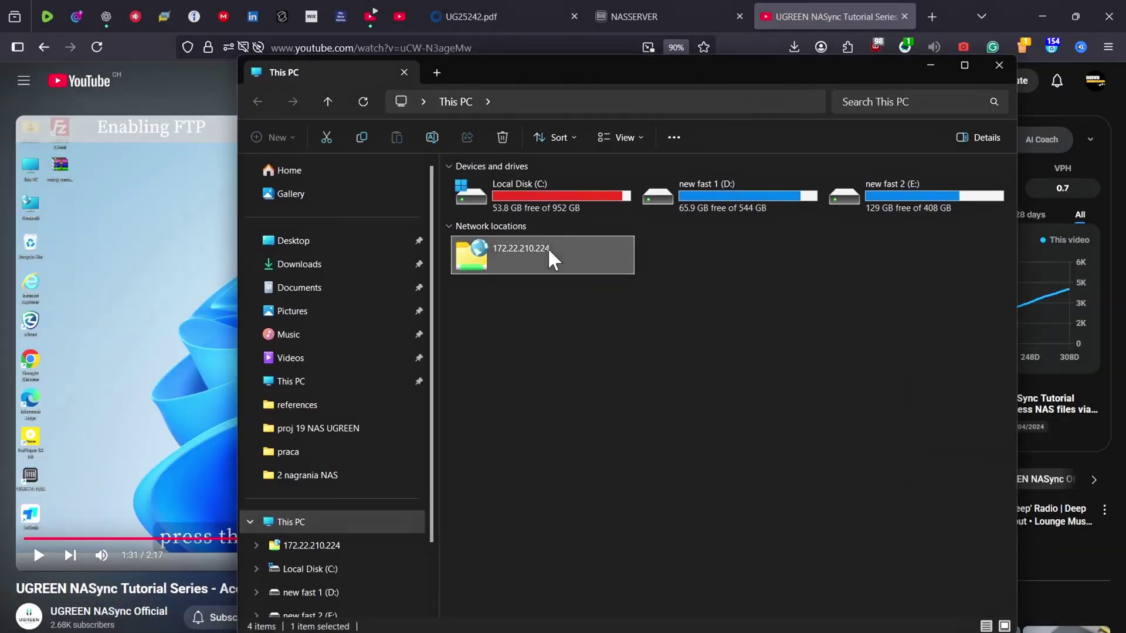
pyautogui.doubleClick(551, 258)
pyautogui.click(521, 286)
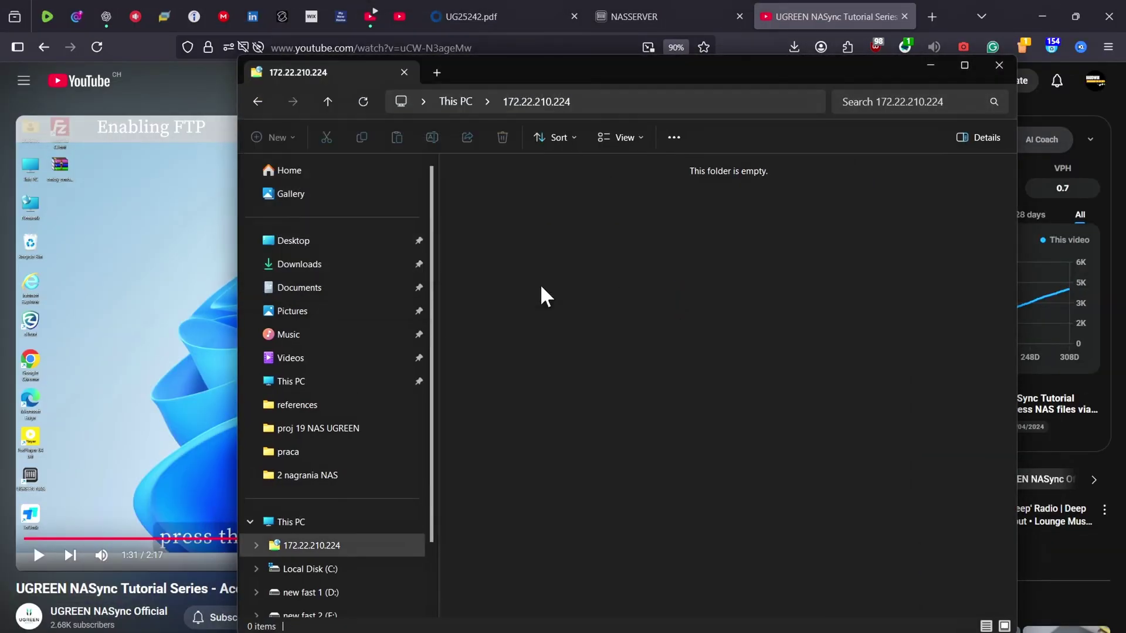
pyautogui.click(259, 102)
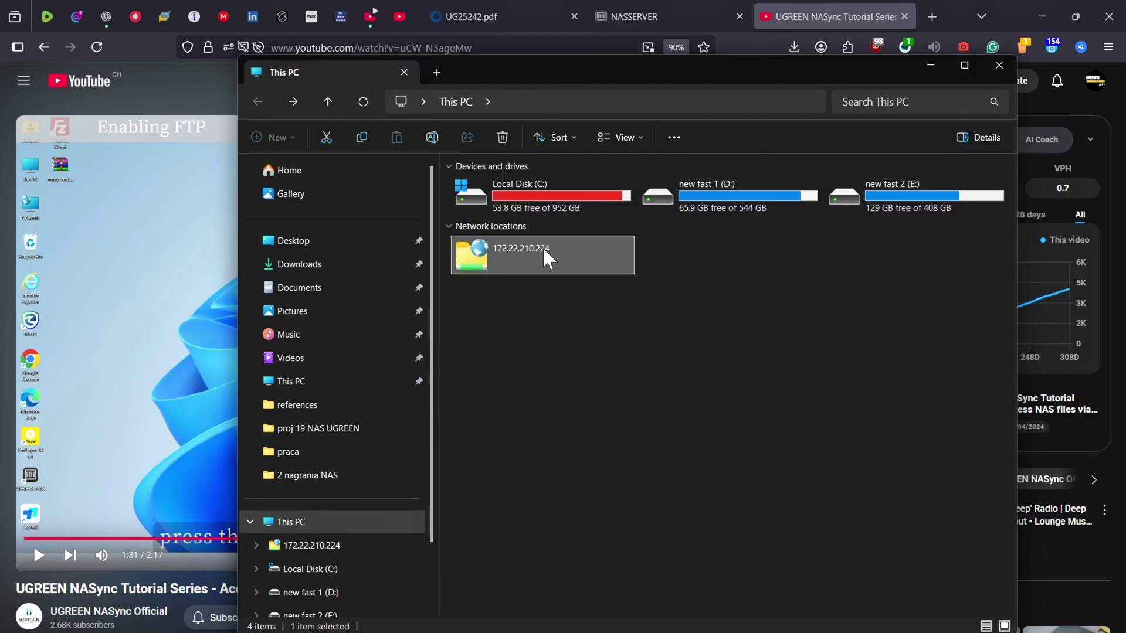
pyautogui.doubleClick(545, 258)
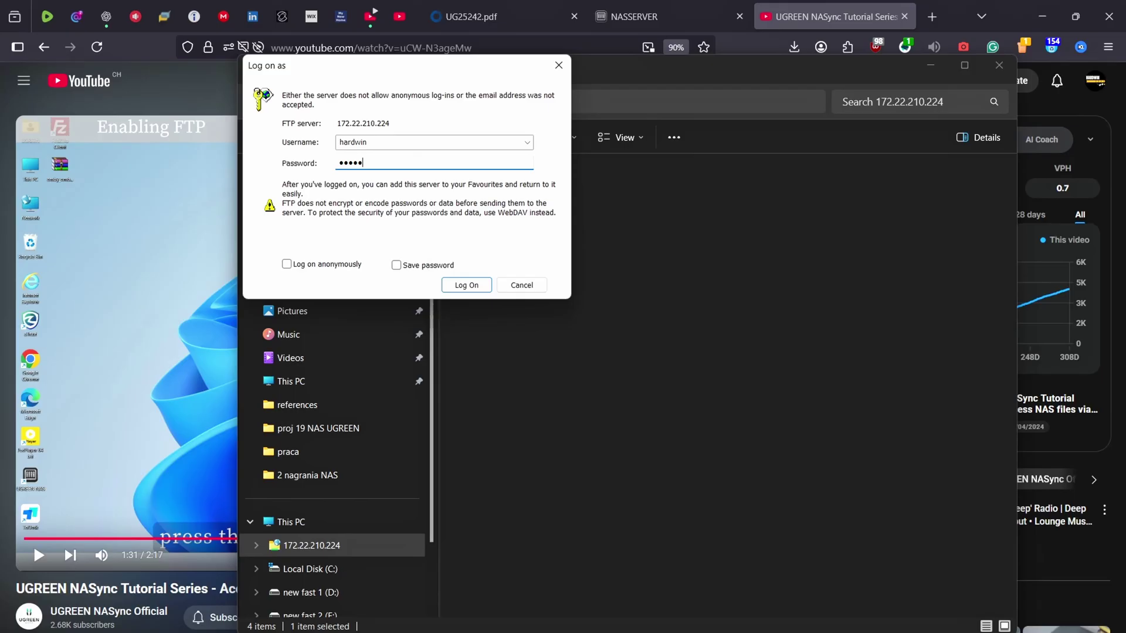
pyautogui.click(411, 265)
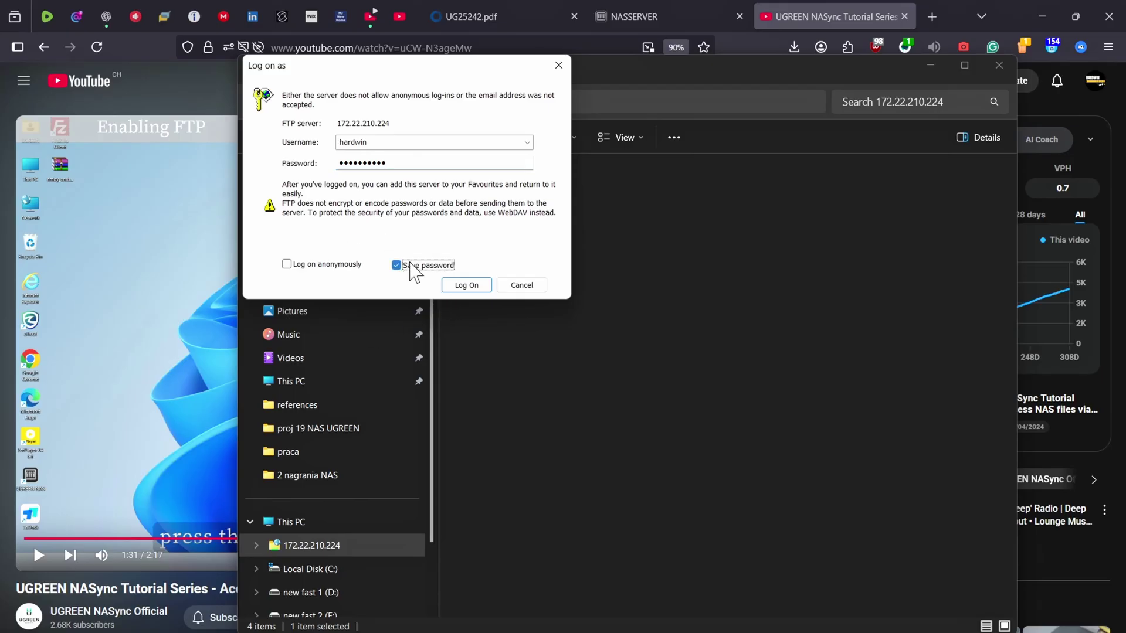
pyautogui.click(460, 285)
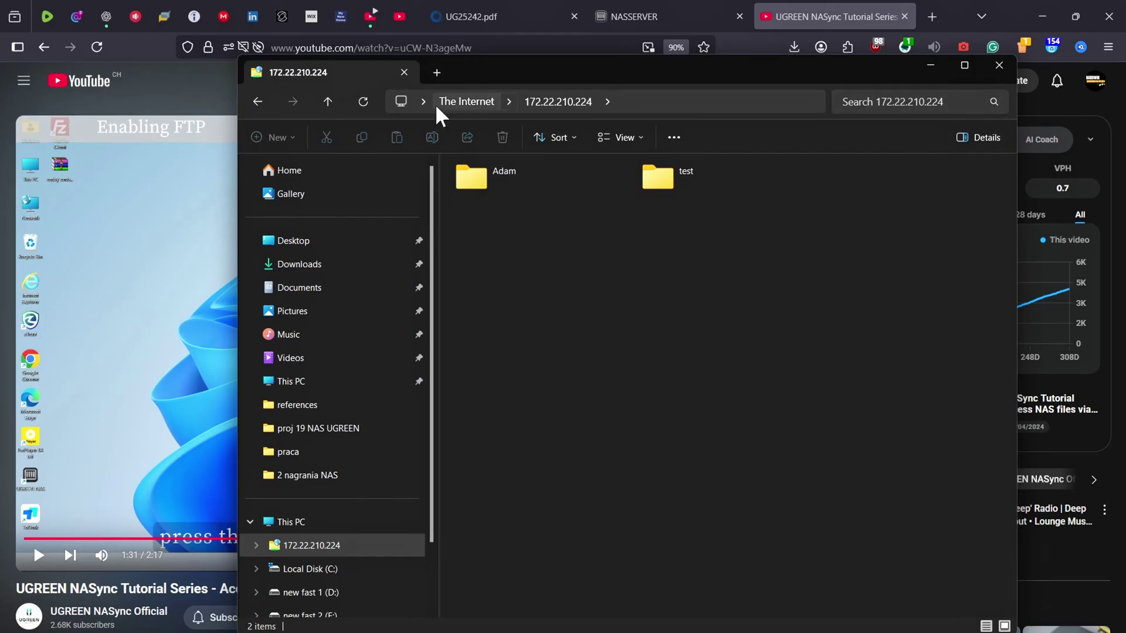
# Rename the network location to '172.22.210.224 NAS server'
pyautogui.click(257, 101)
pyautogui.rightClick(564, 244)
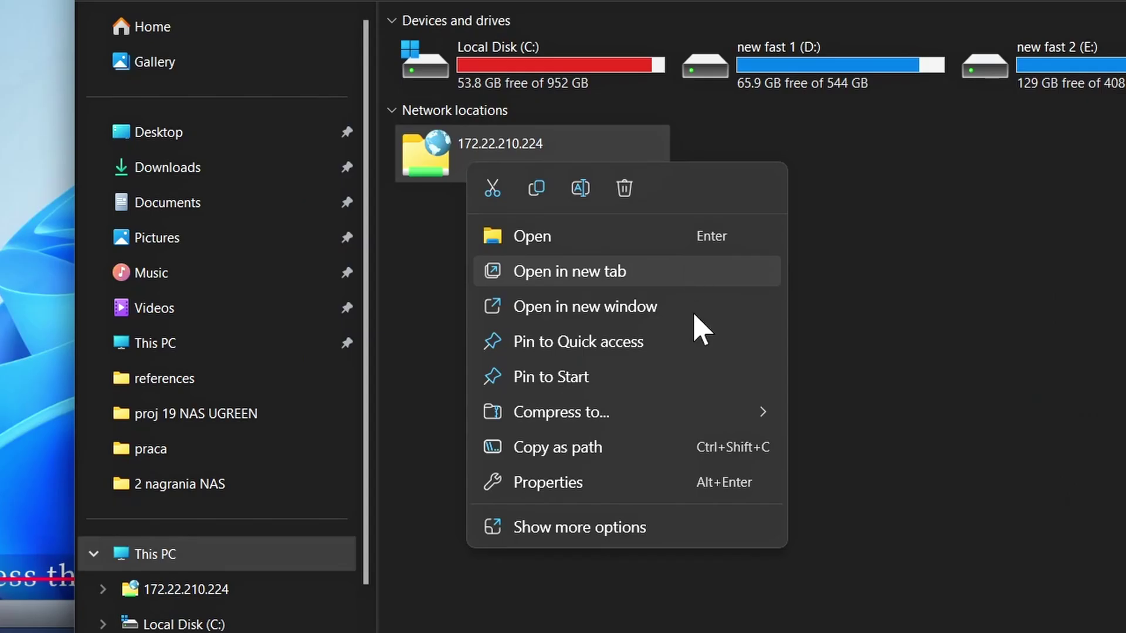
pyautogui.click(604, 502)
pyautogui.click(611, 534)
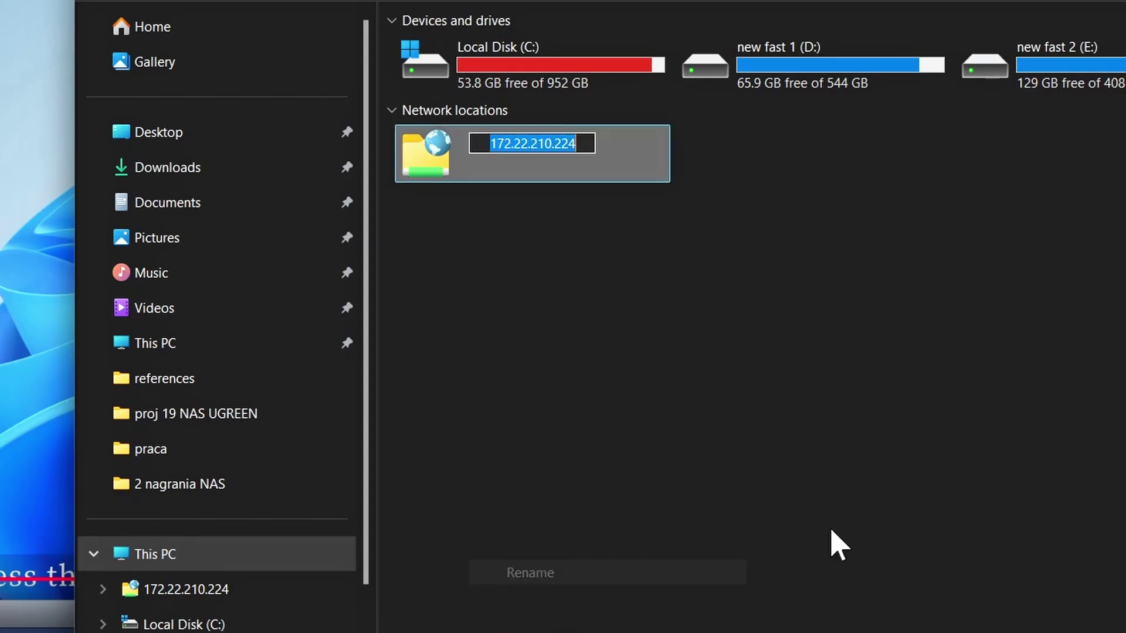
pyautogui.press('End')
pyautogui.write('NAS server')
pyautogui.press('Return')
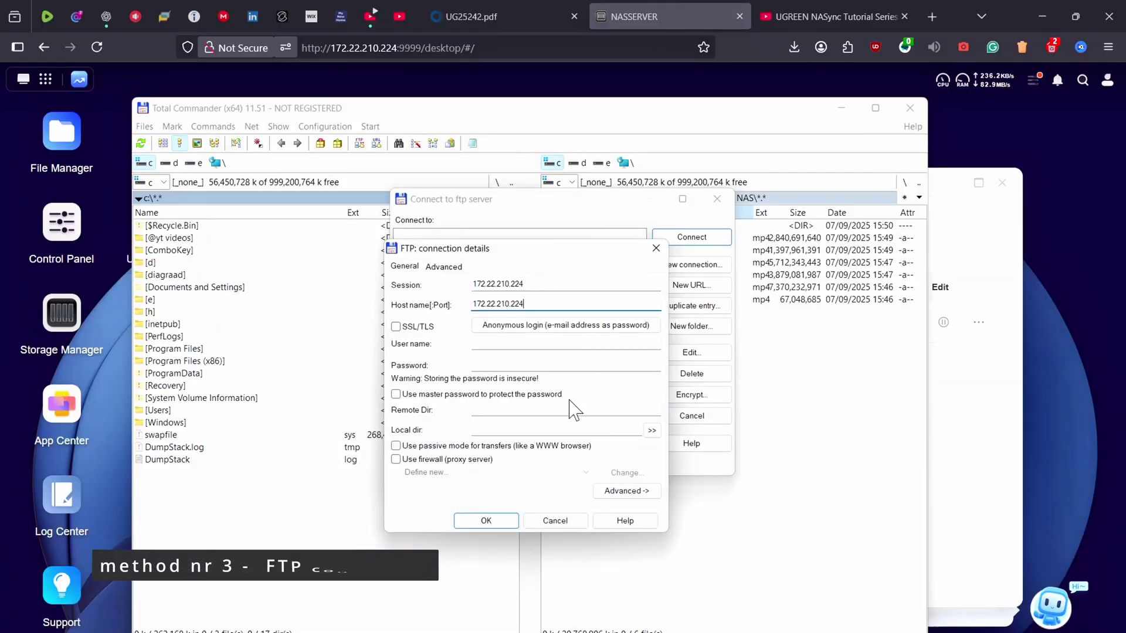
pyautogui.click(486, 521)
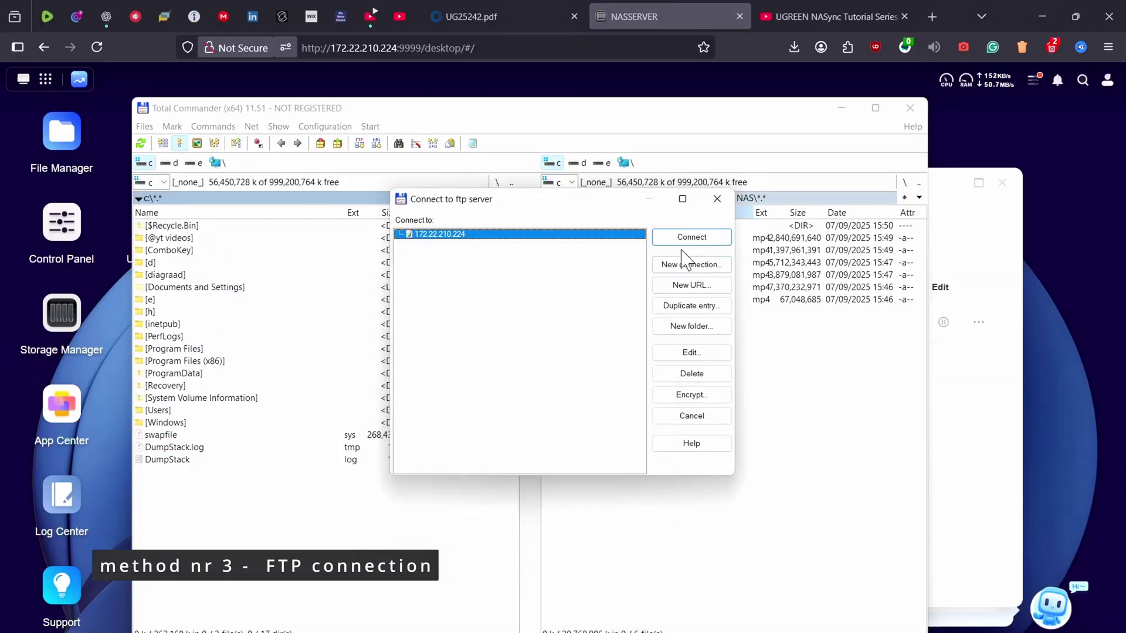
pyautogui.click(711, 238)
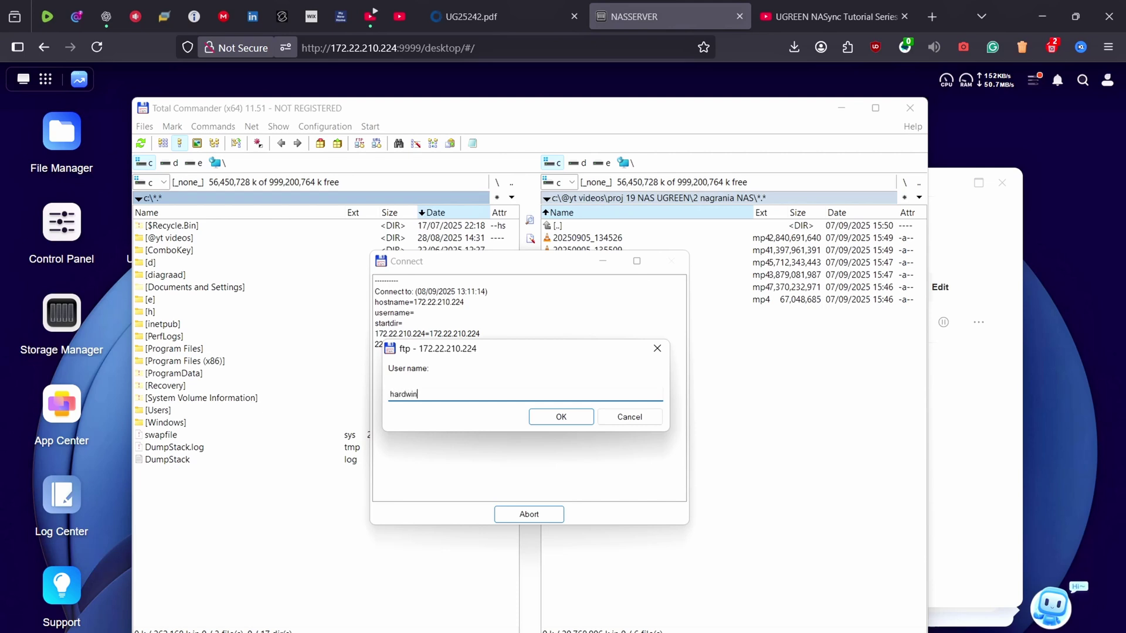
pyautogui.press('Return')
pyautogui.write('******')
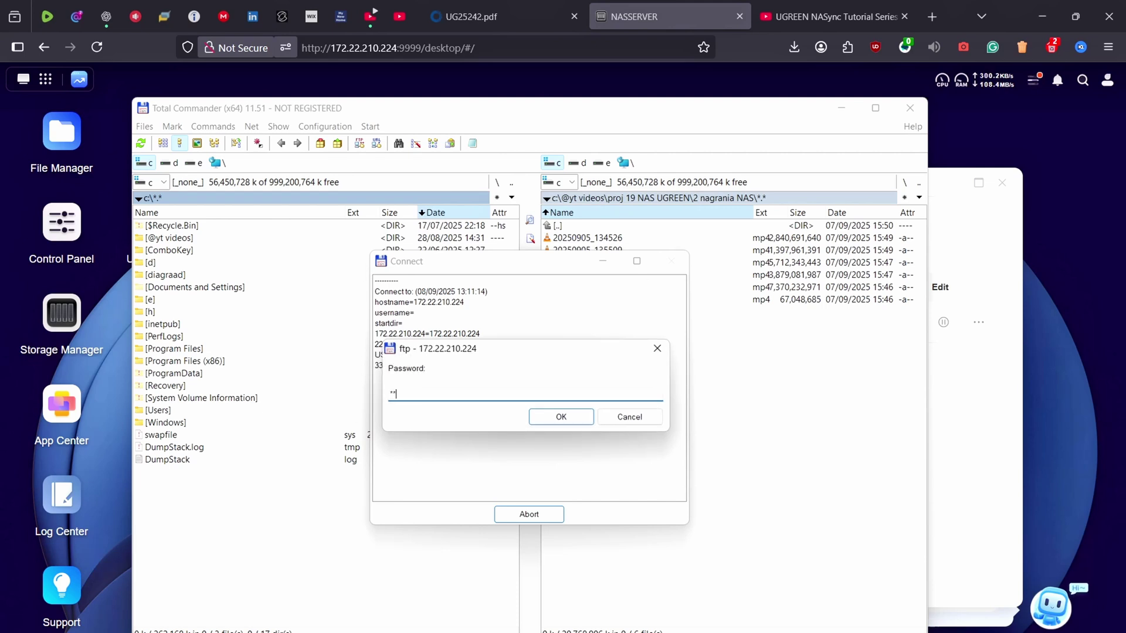
pyautogui.write('*****')
pyautogui.press('Return')
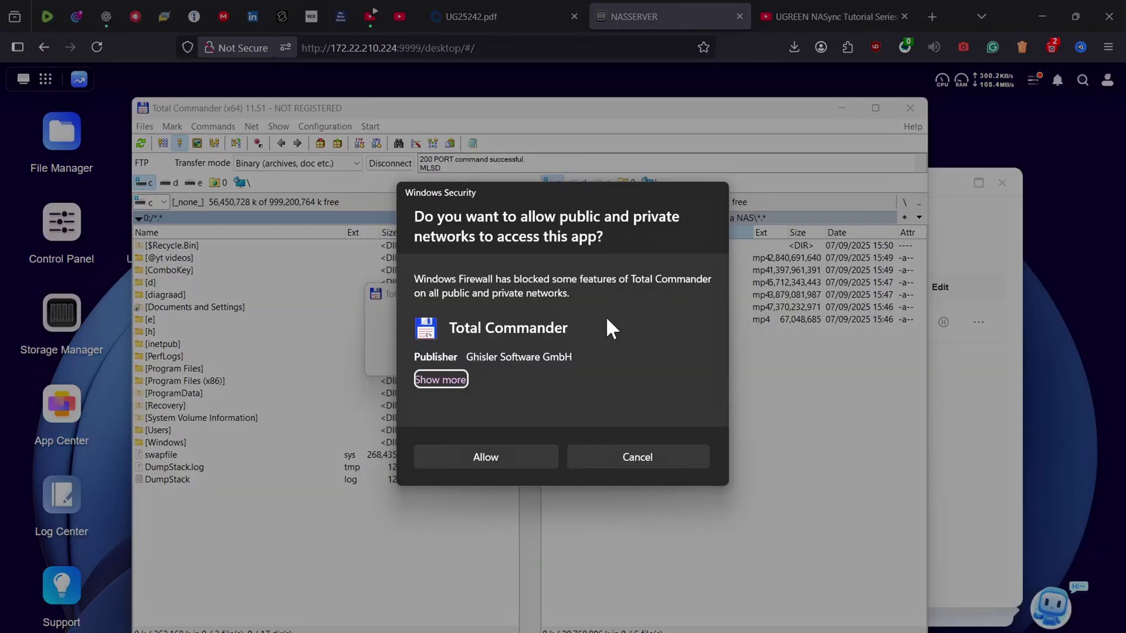
pyautogui.click(507, 457)
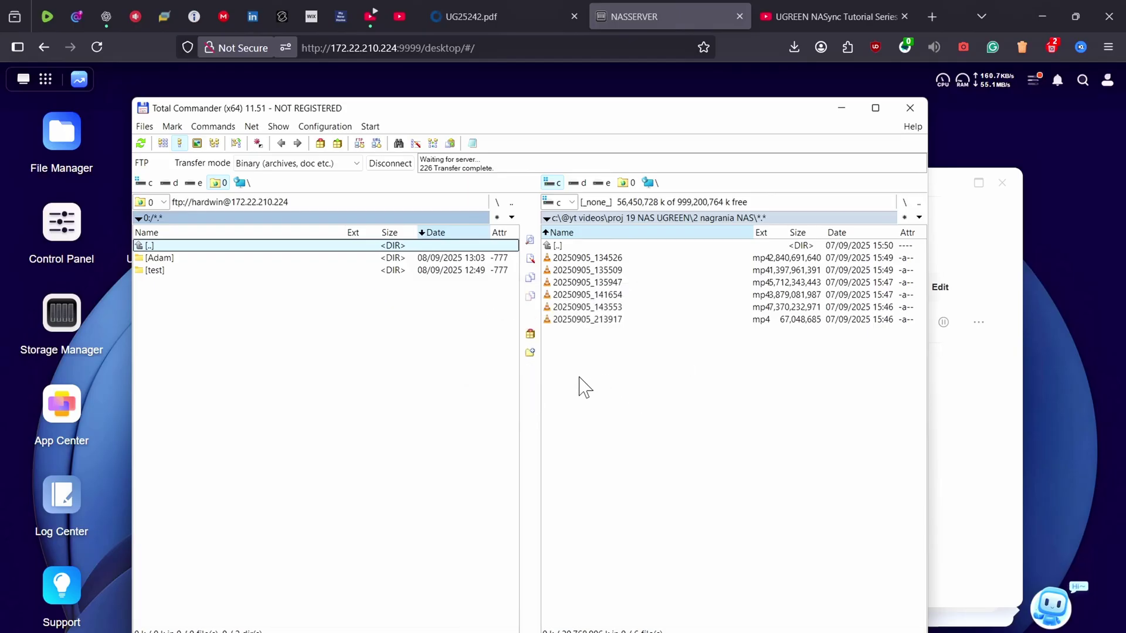
pyautogui.doubleClick(596, 247)
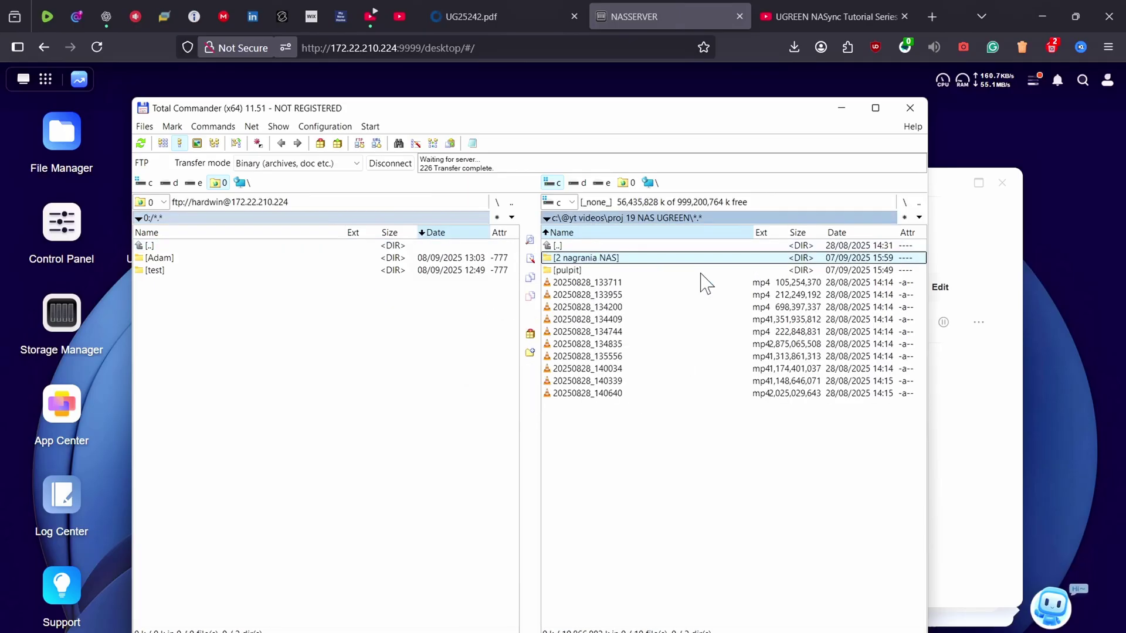
pyautogui.doubleClick(629, 246)
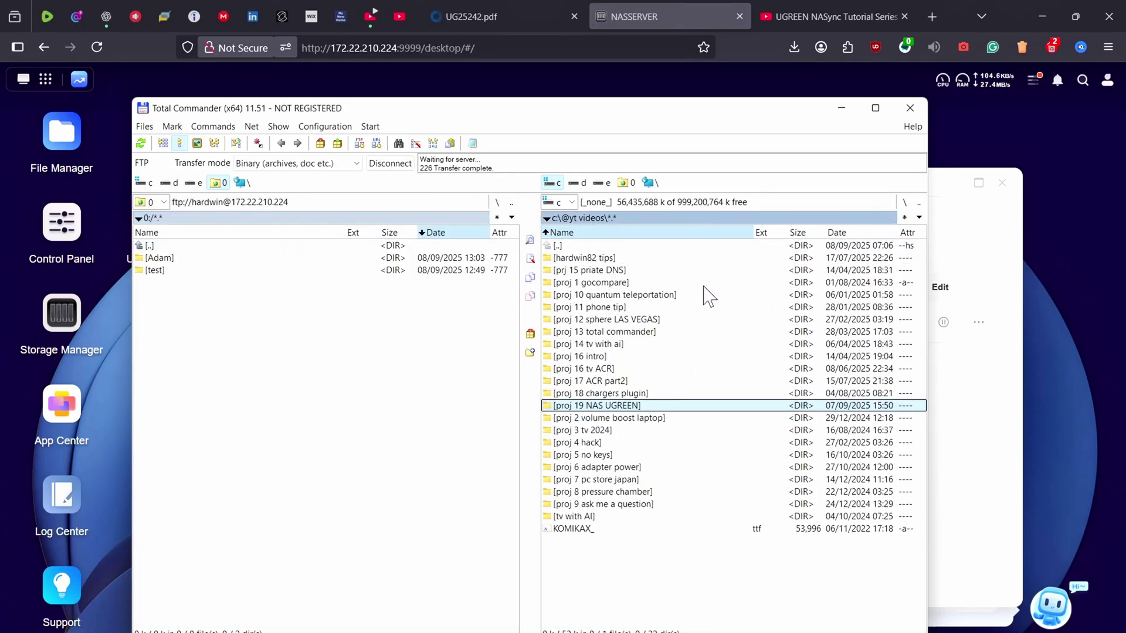